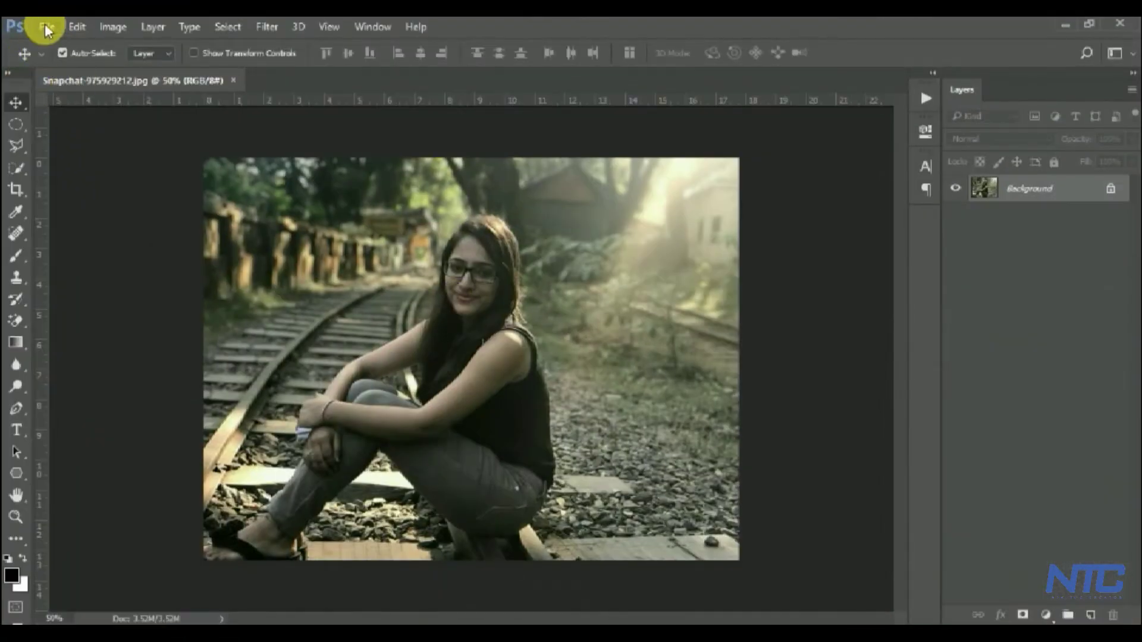
# Step: Start opening an image file, then cancel without opening anything
pyautogui.click(44, 26)
pyautogui.click(59, 61)
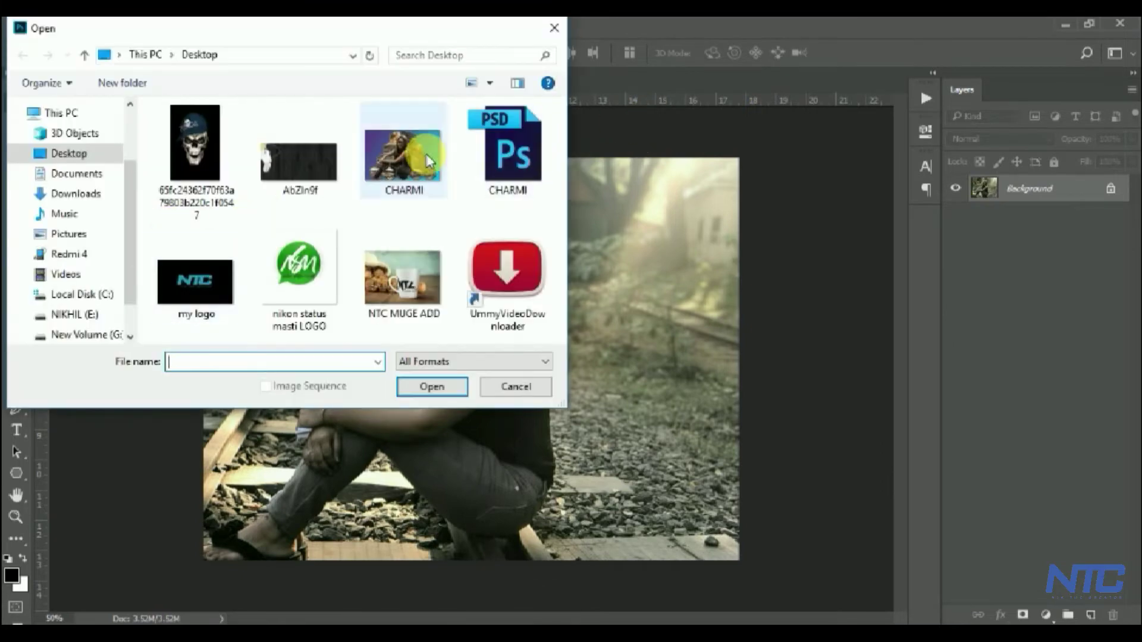
pyautogui.press('Escape')
pyautogui.click(46, 27)
pyautogui.press('Escape')
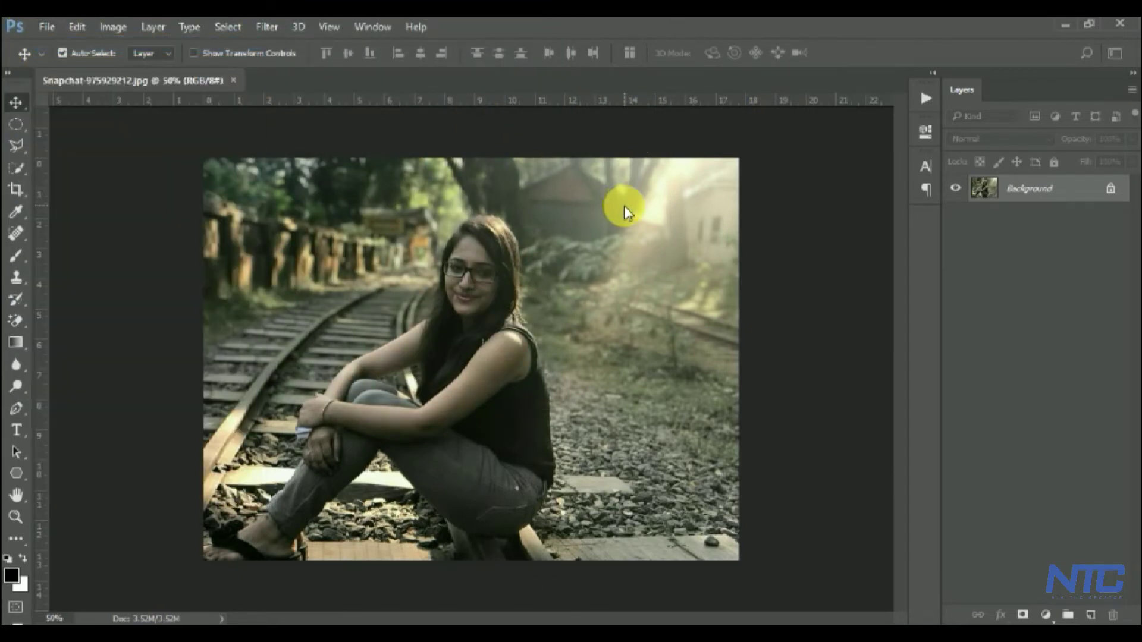
# Step: Create a new 3000 × 2000 px document at 300 ppi
pyautogui.hotkey('ctrl', 'n')
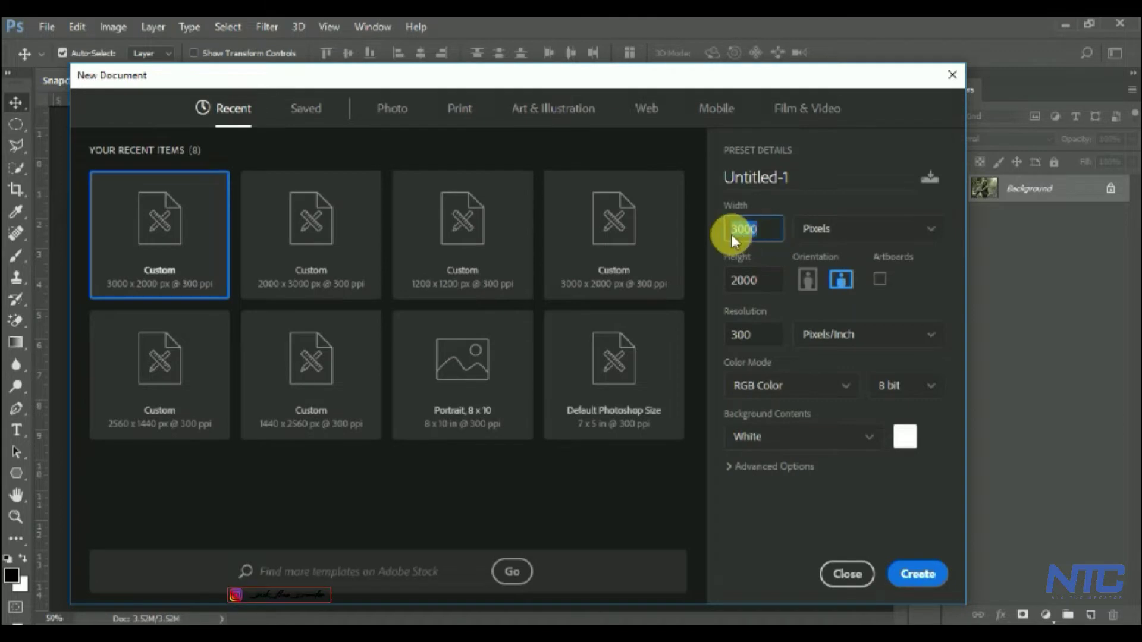
pyautogui.click(751, 280)
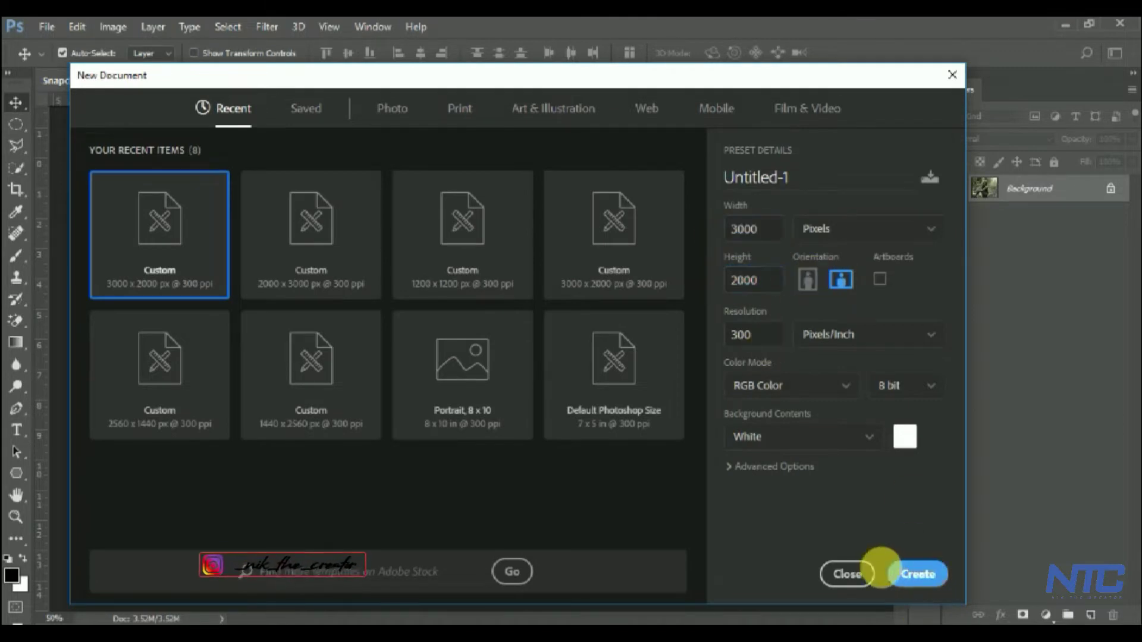
pyautogui.click(910, 572)
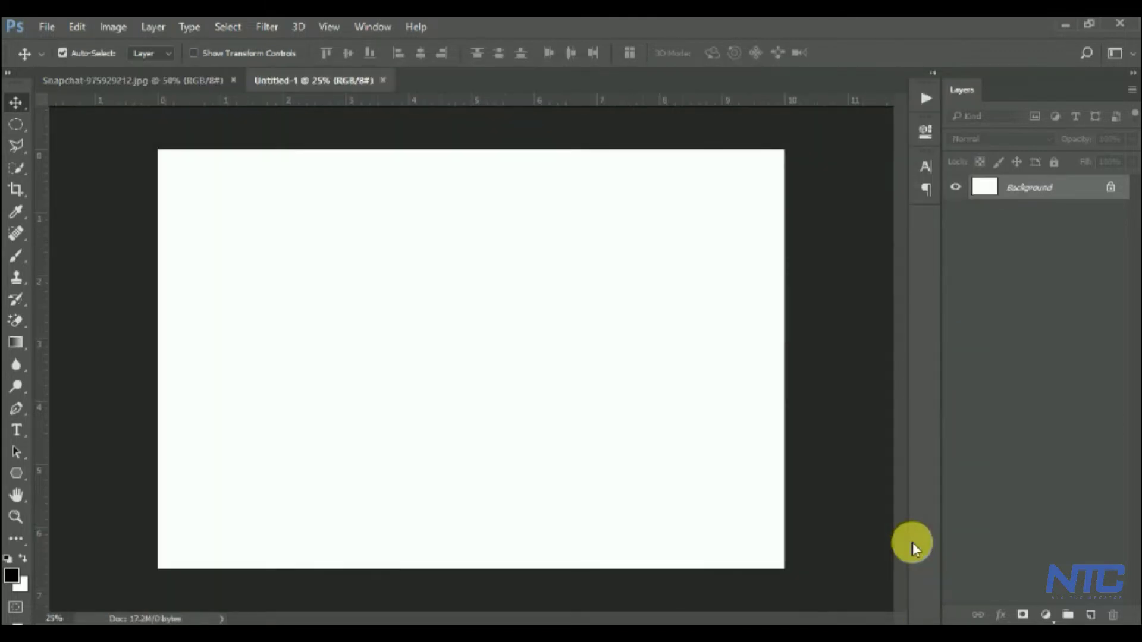
# Step: Fill the canvas with a diagonal purple-to-cyan gradient and add a new empty layer
pyautogui.click(16, 342)
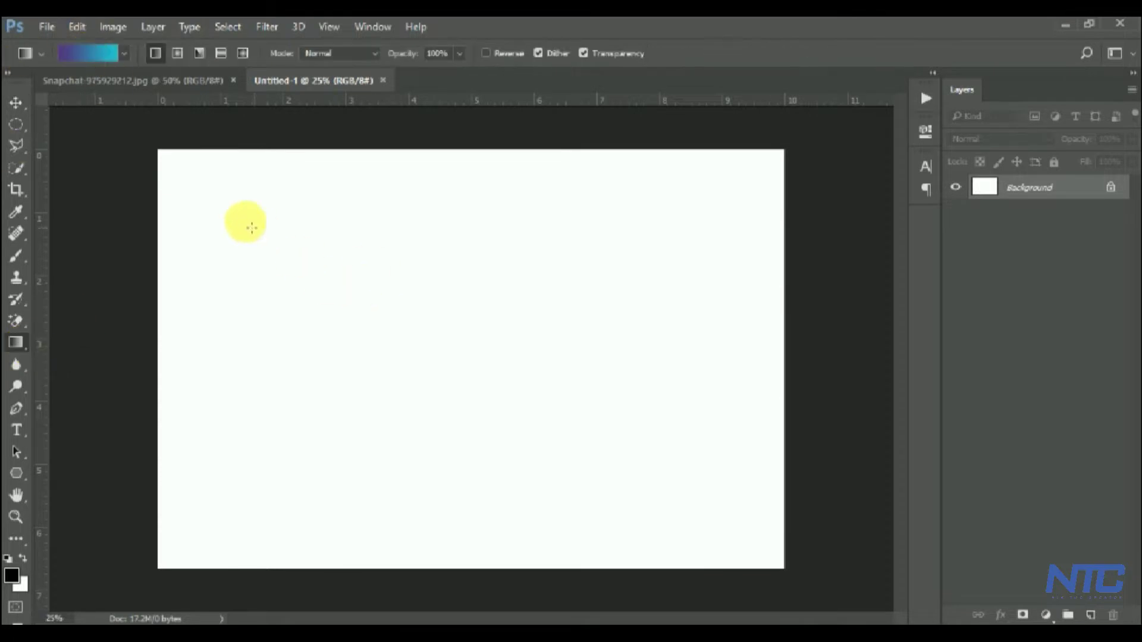
pyautogui.moveTo(194, 185)
pyautogui.mouseDown()
pyautogui.moveTo(628, 446)
pyautogui.moveTo(827, 501)
pyautogui.mouseUp()
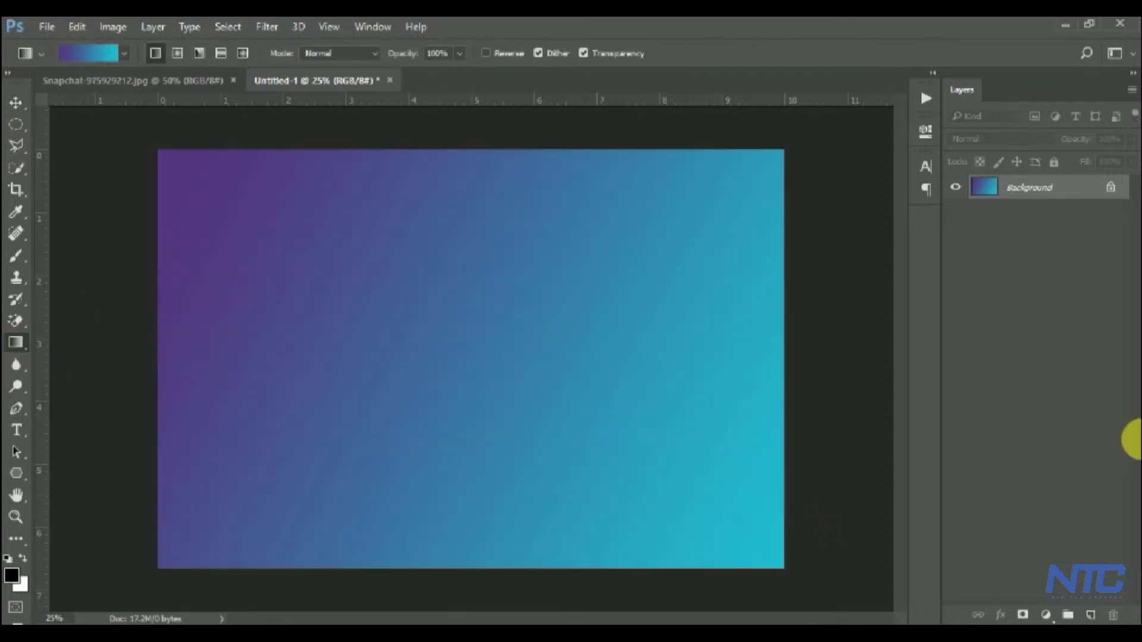
pyautogui.click(1093, 614)
pyautogui.click(16, 473)
# Step: Draw a black hexagon and give it a white outline of about 7.41 px
pyautogui.moveTo(607, 436)
pyautogui.mouseDown()
pyautogui.moveTo(678, 482)
pyautogui.moveTo(670, 473)
pyautogui.mouseUp()
pyautogui.click(214, 53)
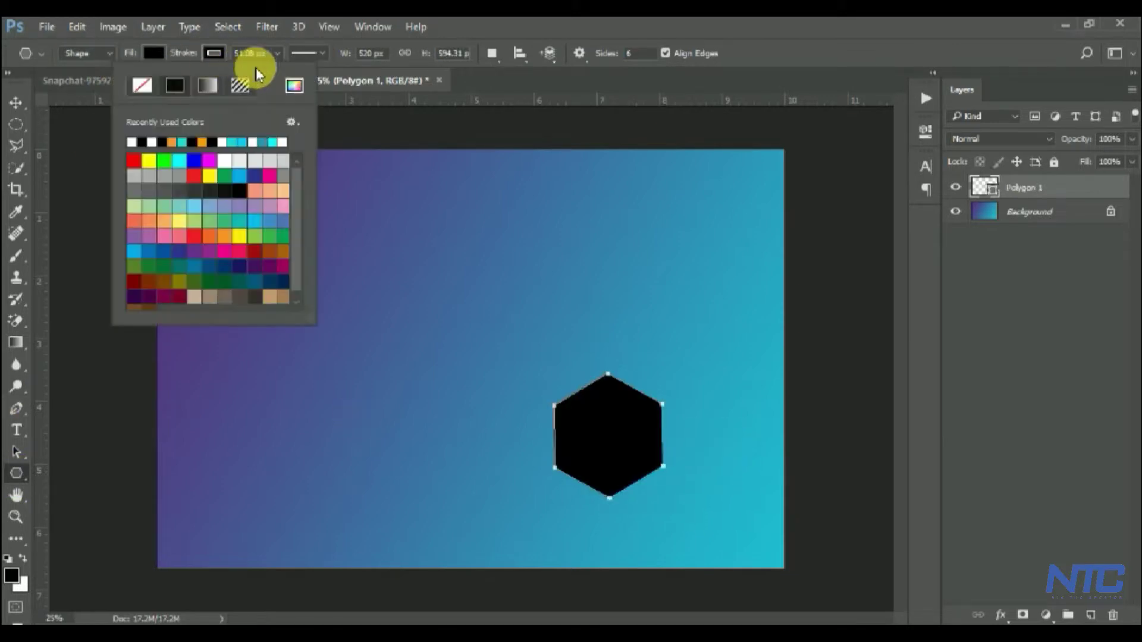
pyautogui.click(251, 74)
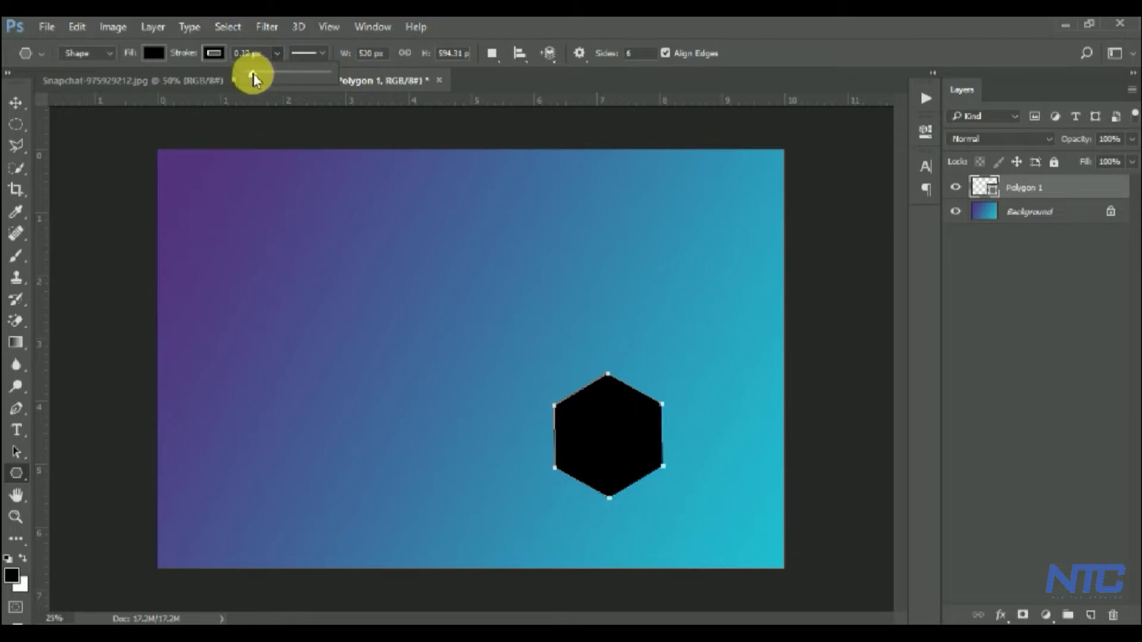
pyautogui.moveTo(252, 76); pyautogui.dragTo(257, 75)
pyautogui.click(214, 53)
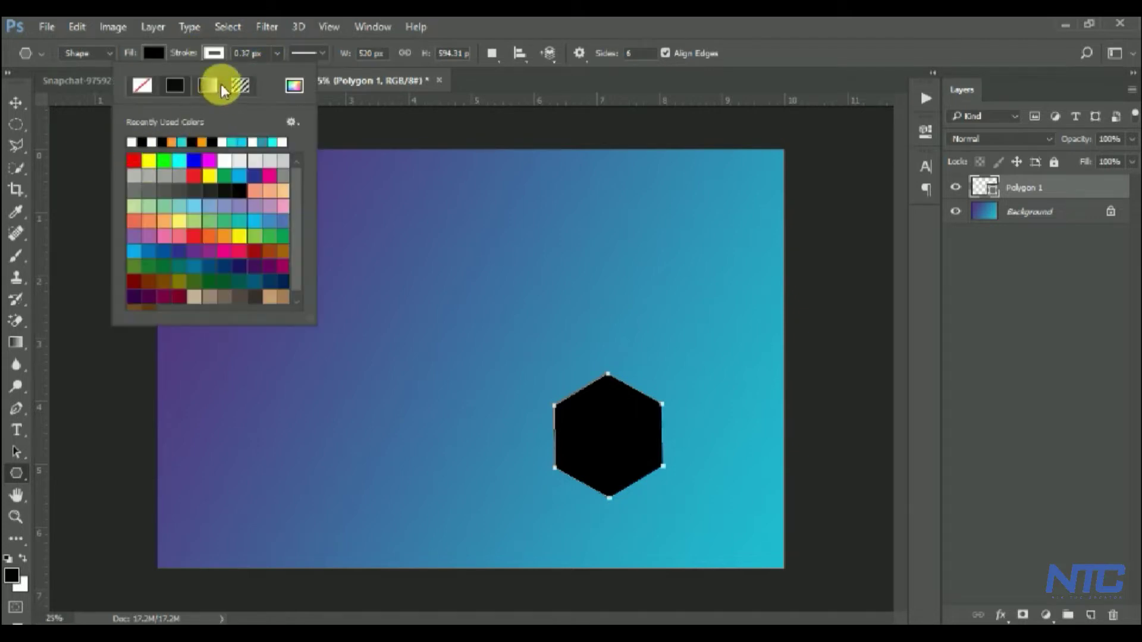
pyautogui.click(273, 62)
pyautogui.moveTo(273, 76); pyautogui.dragTo(288, 83)
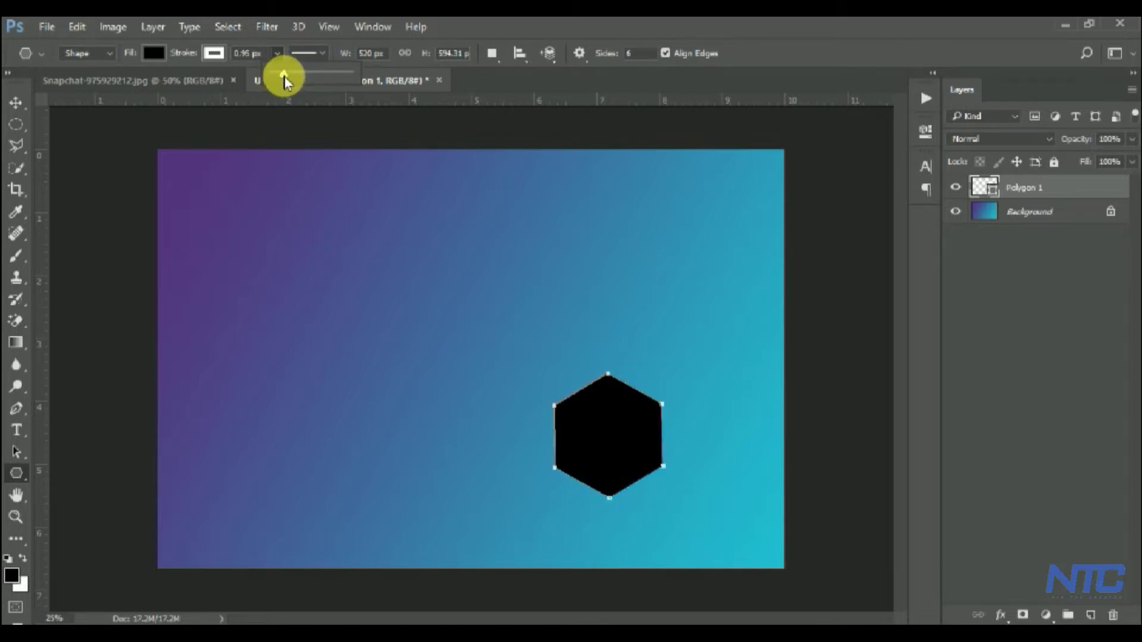
pyautogui.moveTo(285, 76); pyautogui.dragTo(286, 76)
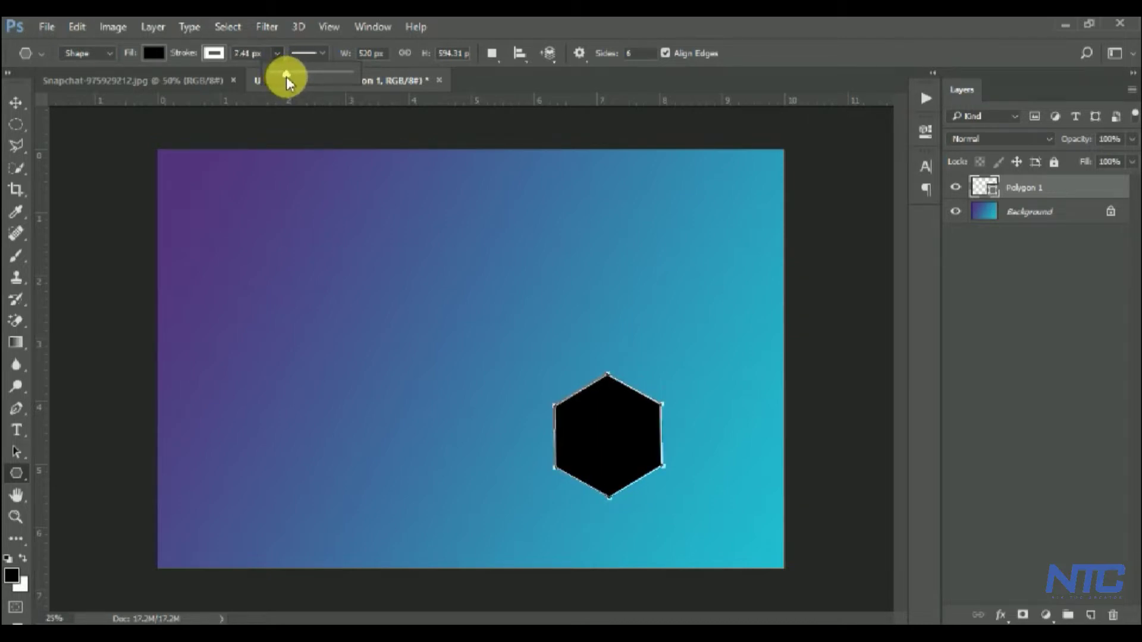
# Step: Move the hexagon to the lower-right corner and rotate it slightly
pyautogui.click(14, 98)
pyautogui.moveTo(640, 444)
pyautogui.mouseDown()
pyautogui.moveTo(736, 482)
pyautogui.moveTo(763, 517)
pyautogui.mouseUp()
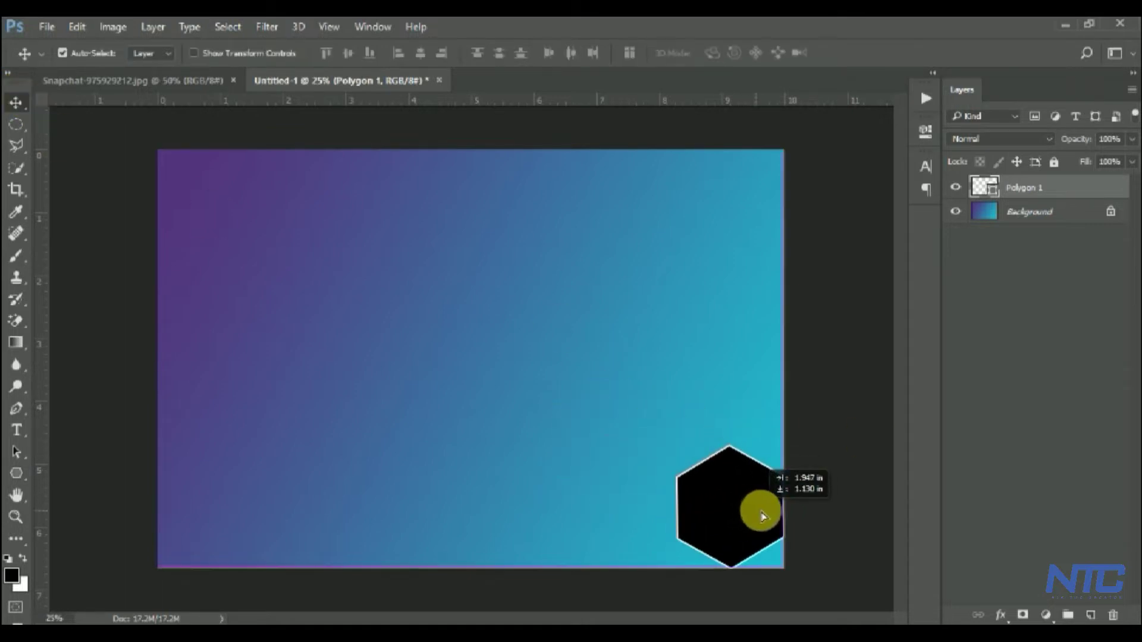
pyautogui.hotkey('ctrl', 't')
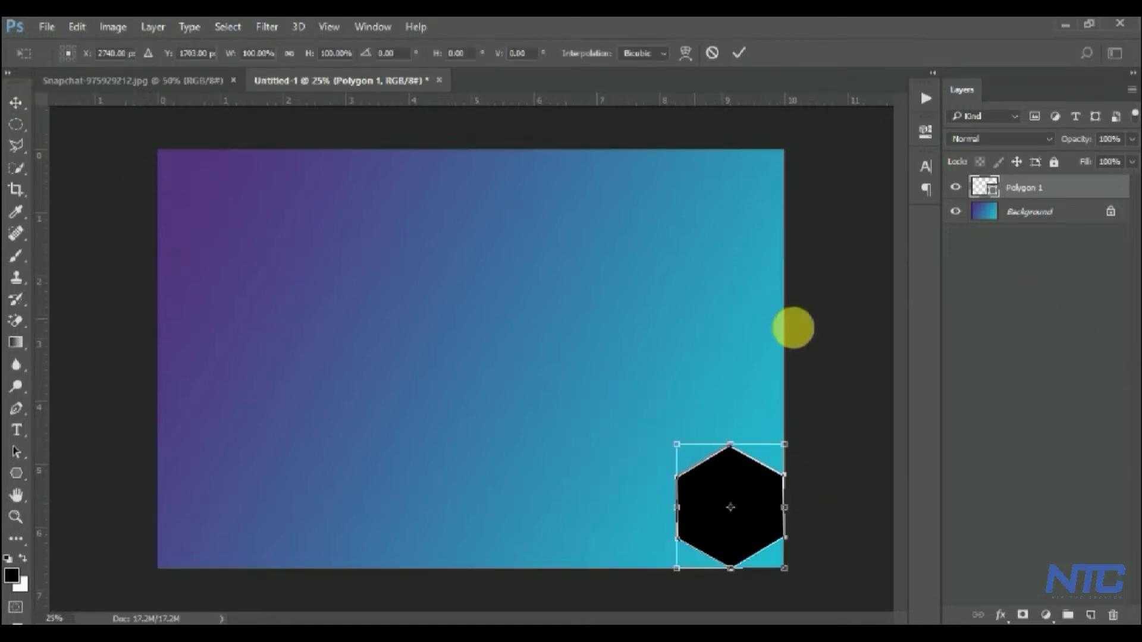
pyautogui.moveTo(814, 432)
pyautogui.mouseDown()
pyautogui.moveTo(824, 433)
pyautogui.moveTo(816, 429)
pyautogui.mouseUp()
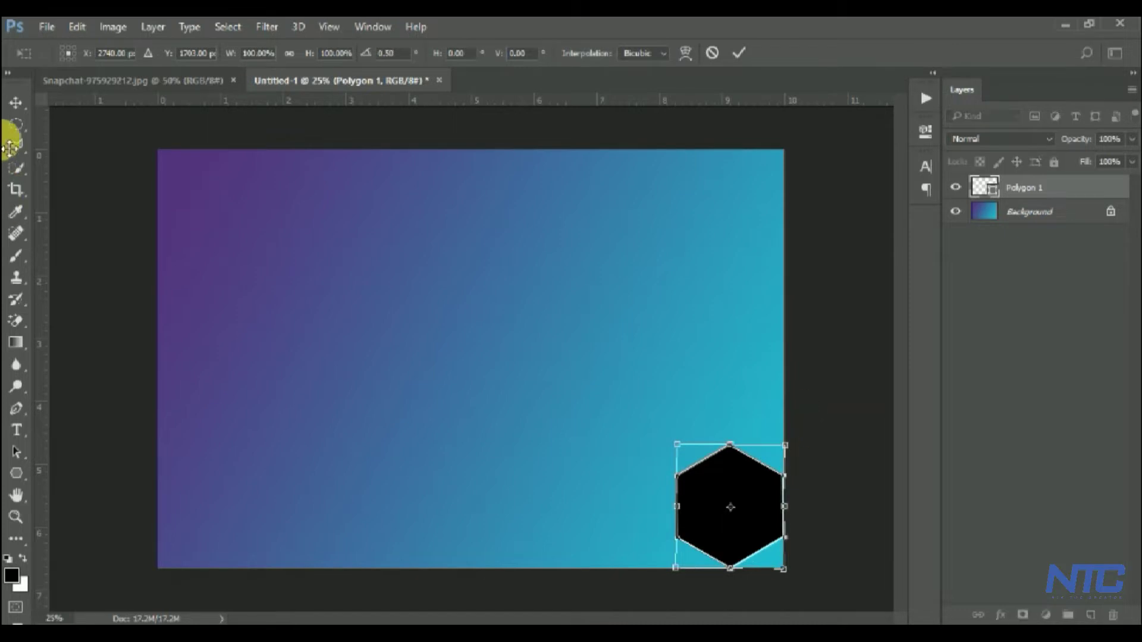
pyautogui.click(15, 102)
# Step: Zoom in on the edge hexagon, rotate it about 1 more degree, and zoom back out
pyautogui.click(485, 260)
pyautogui.press('Return')
pyautogui.hotkey('ctrl', '+')
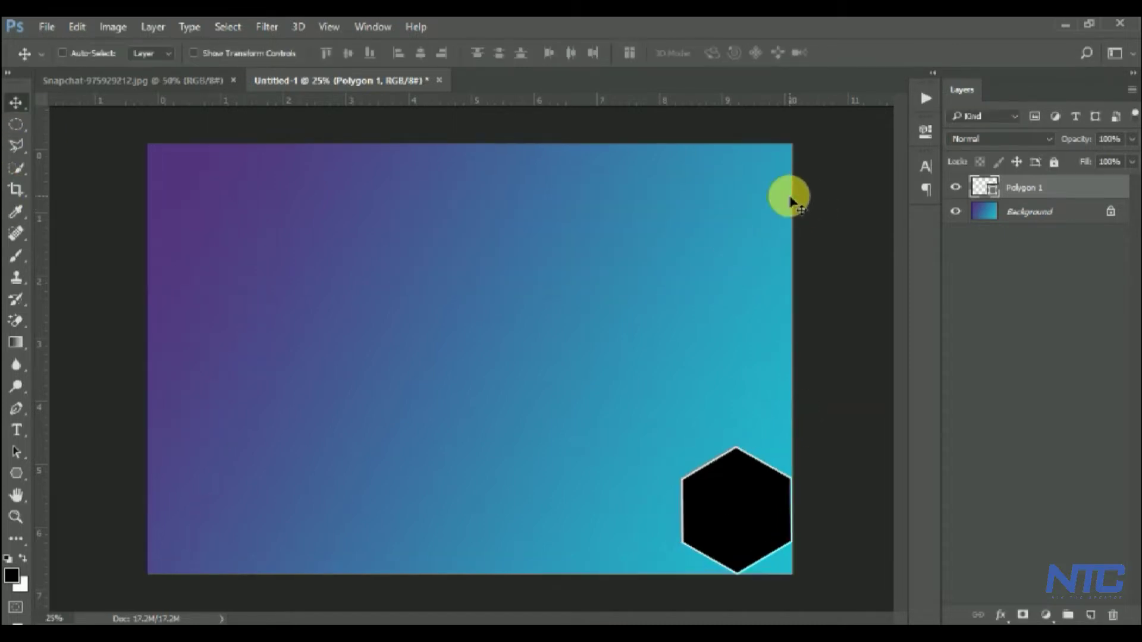
pyautogui.hotkey('ctrl', '+')
pyautogui.hotkey('ctrl', '+')
pyautogui.hscroll(10, 326, 278)
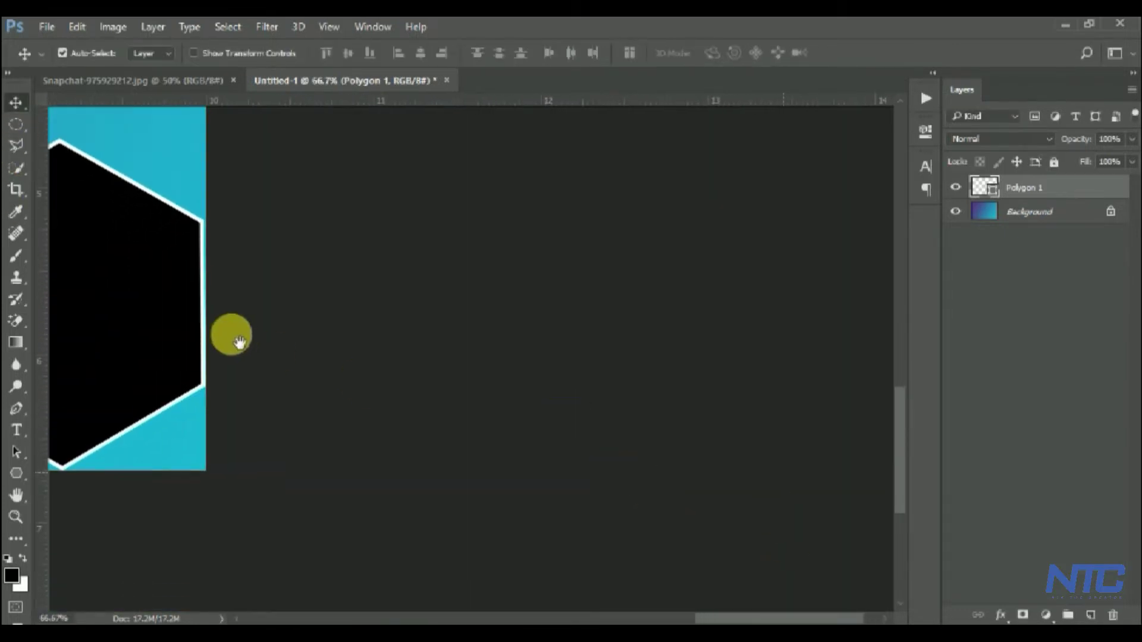
pyautogui.moveTo(230, 334); pyautogui.dragTo(503, 459)
pyautogui.hotkey('ctrl', 't')
pyautogui.moveTo(497, 242); pyautogui.dragTo(501, 243)
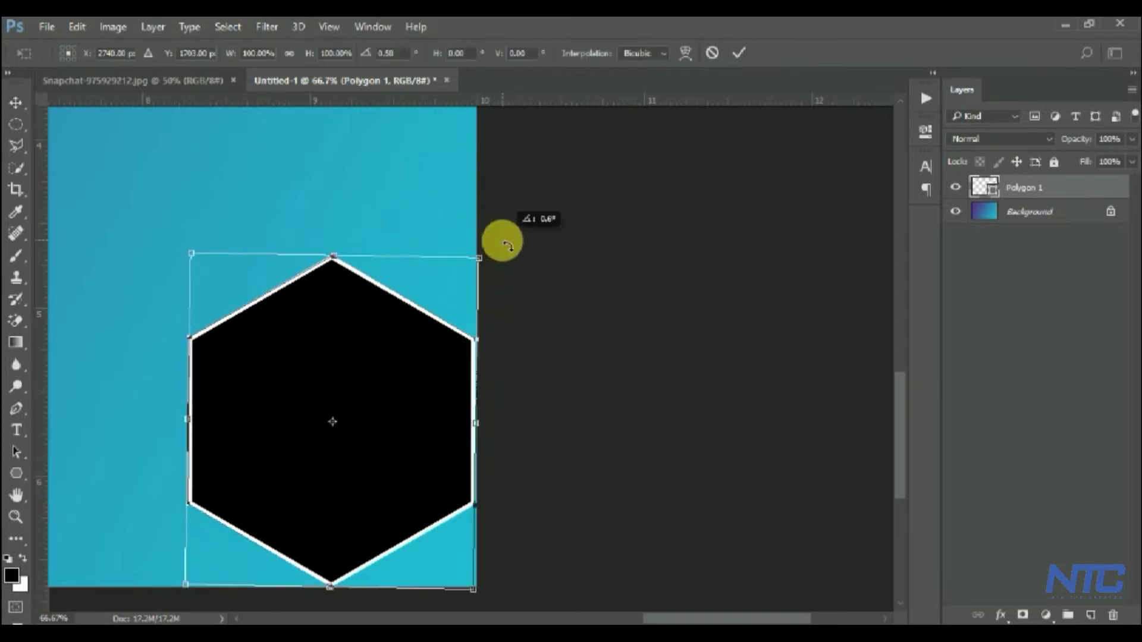
pyautogui.click(16, 106)
pyautogui.click(517, 265)
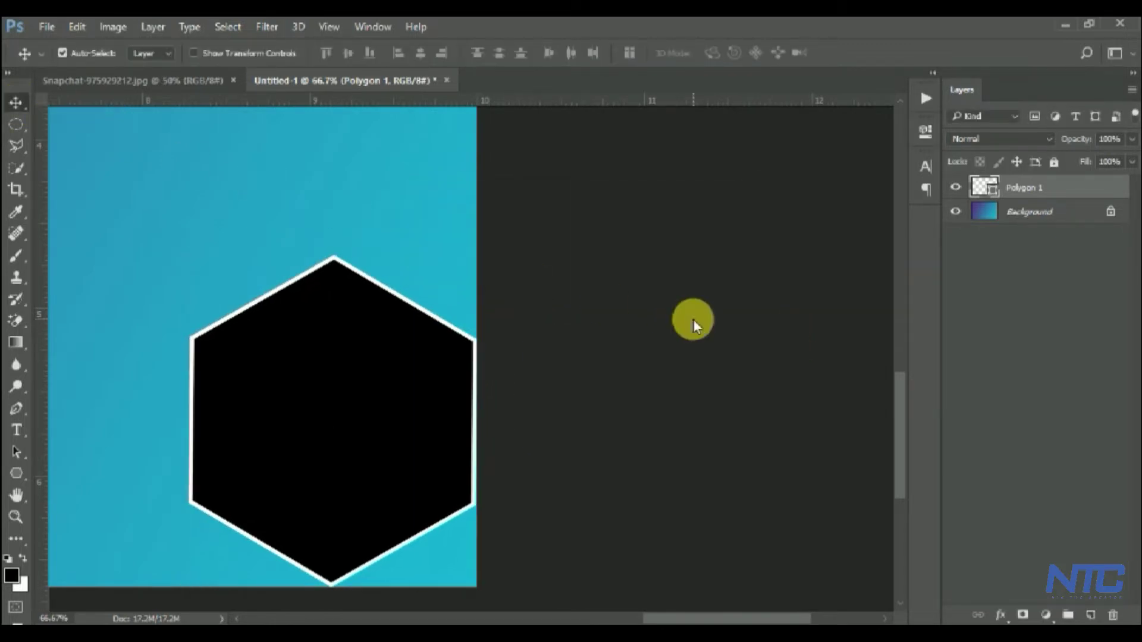
pyautogui.hotkey('ctrl', '-')
pyautogui.hotkey('ctrl', '-')
pyautogui.hotkey('ctrl', '-')
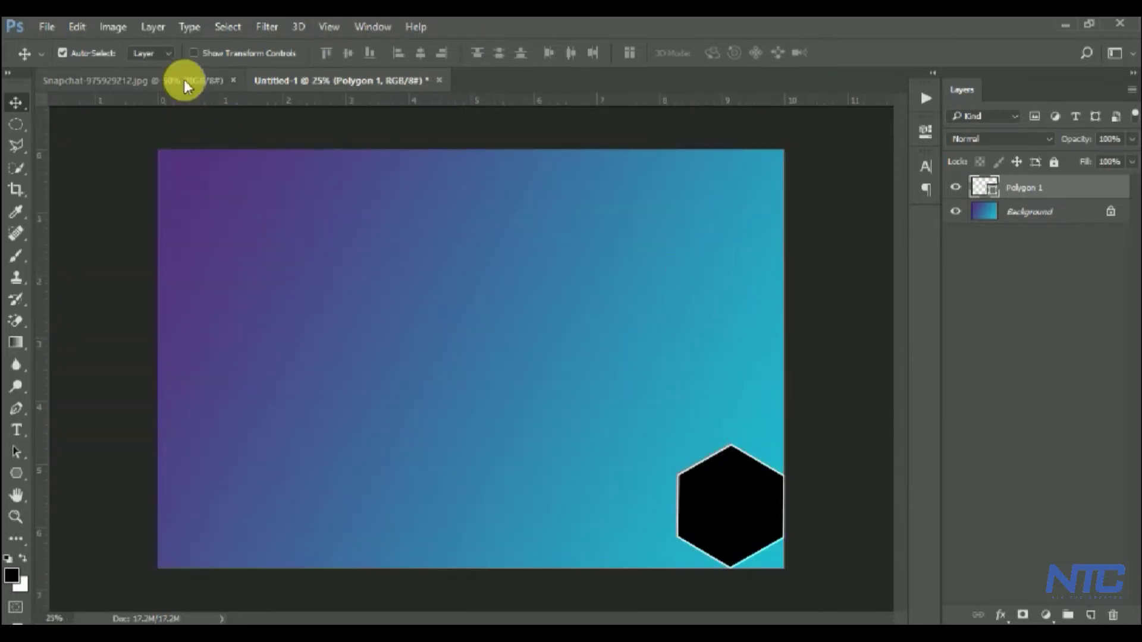
# Step: Drag the girl photo in as Layer 1 and grade it with the 'modern girl.xmp' Camera Raw preset
pyautogui.click(184, 79)
pyautogui.moveTo(558, 341); pyautogui.dragTo(408, 242)
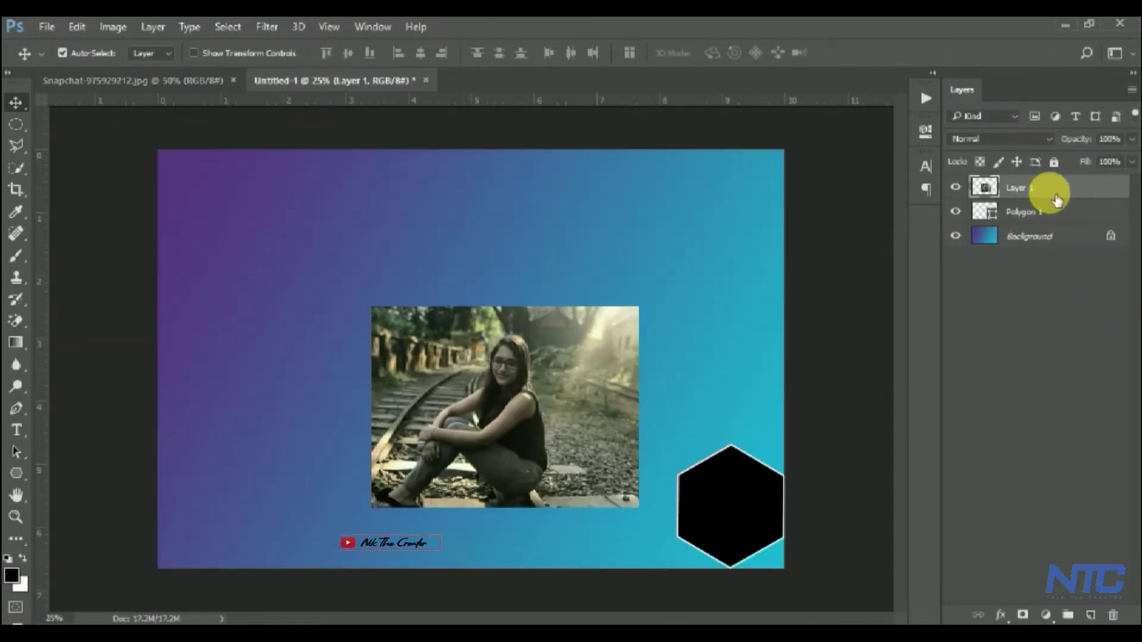
pyautogui.click(267, 27)
pyautogui.click(281, 117)
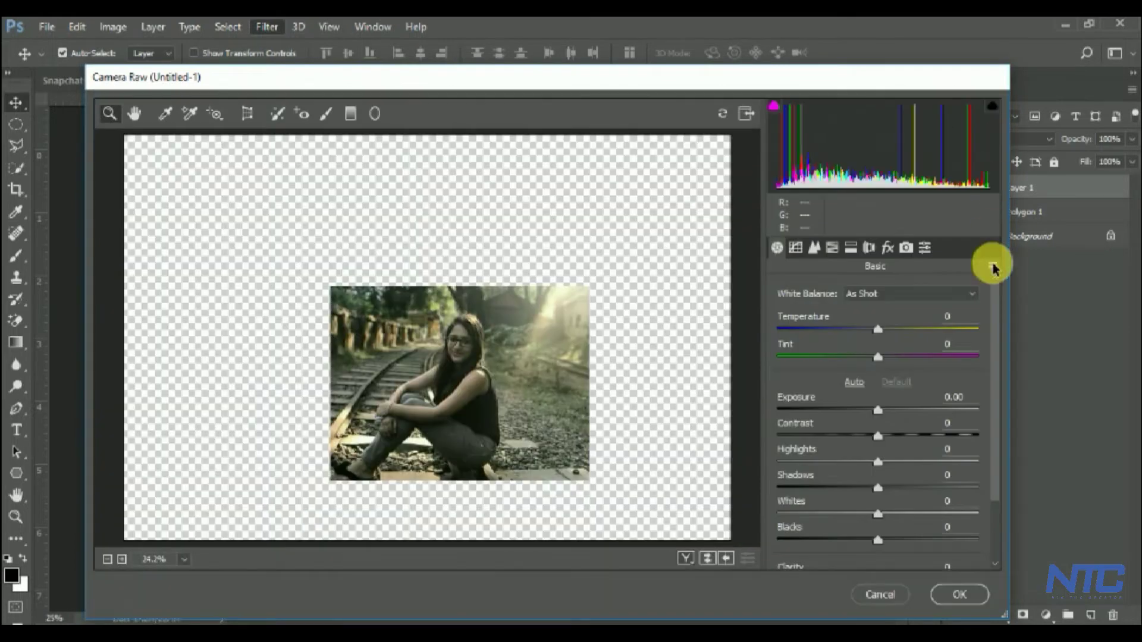
pyautogui.click(992, 267)
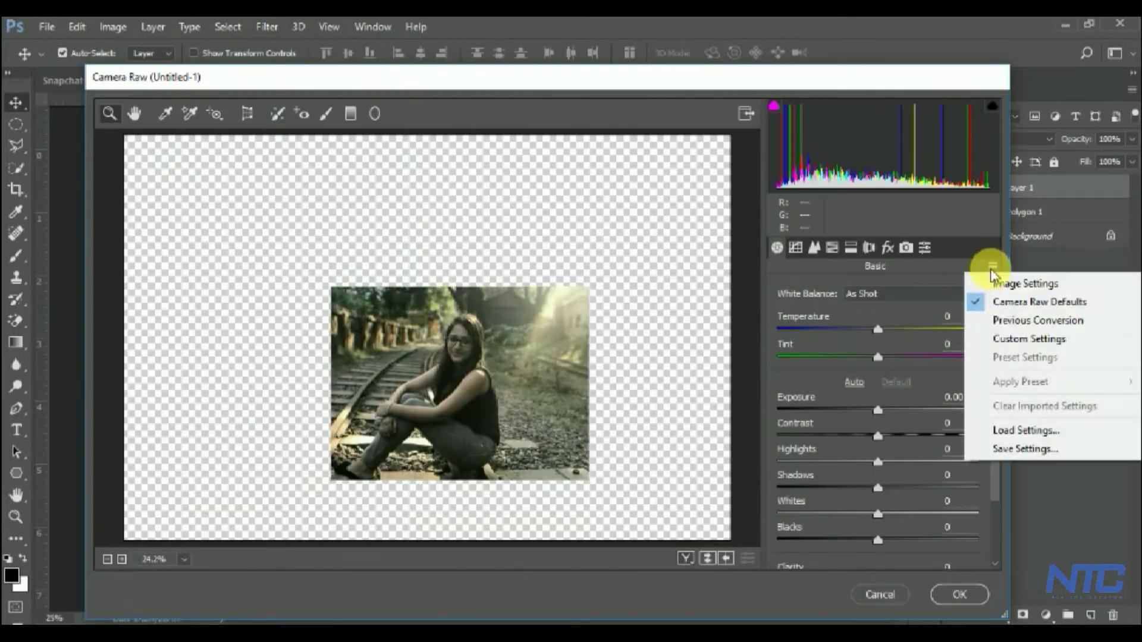
pyautogui.click(1018, 430)
pyautogui.click(321, 206)
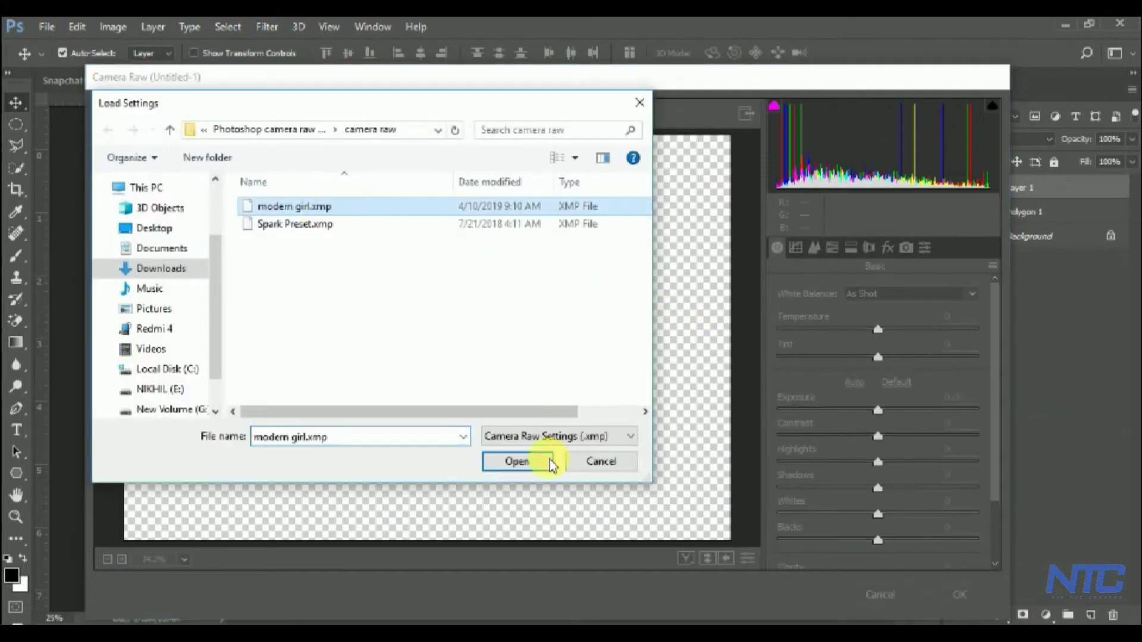
pyautogui.click(517, 461)
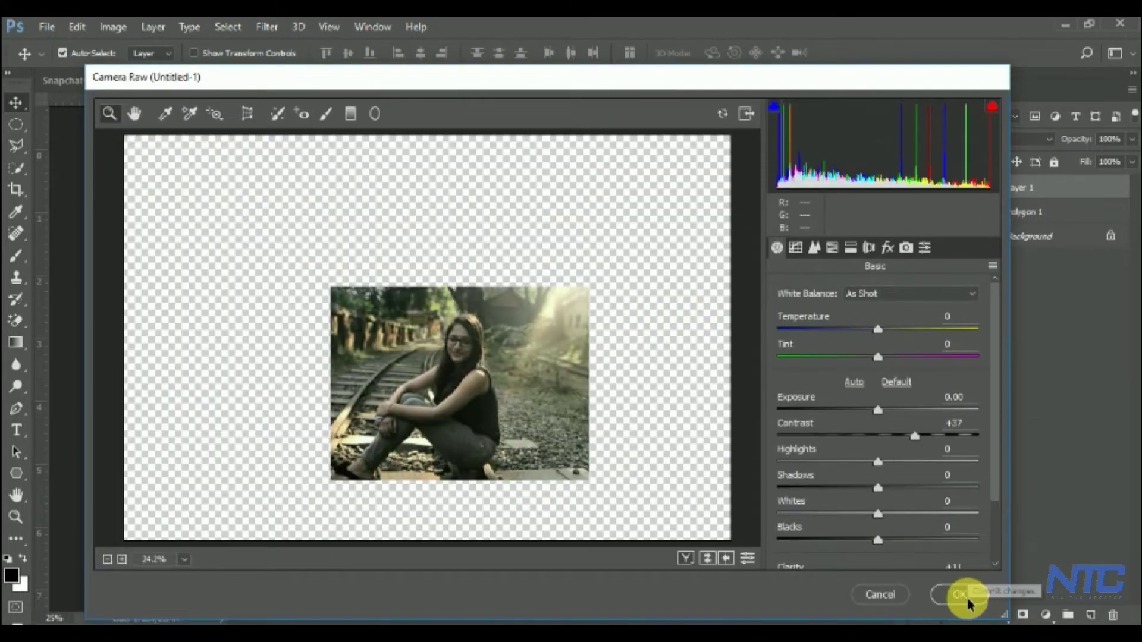
pyautogui.click(964, 595)
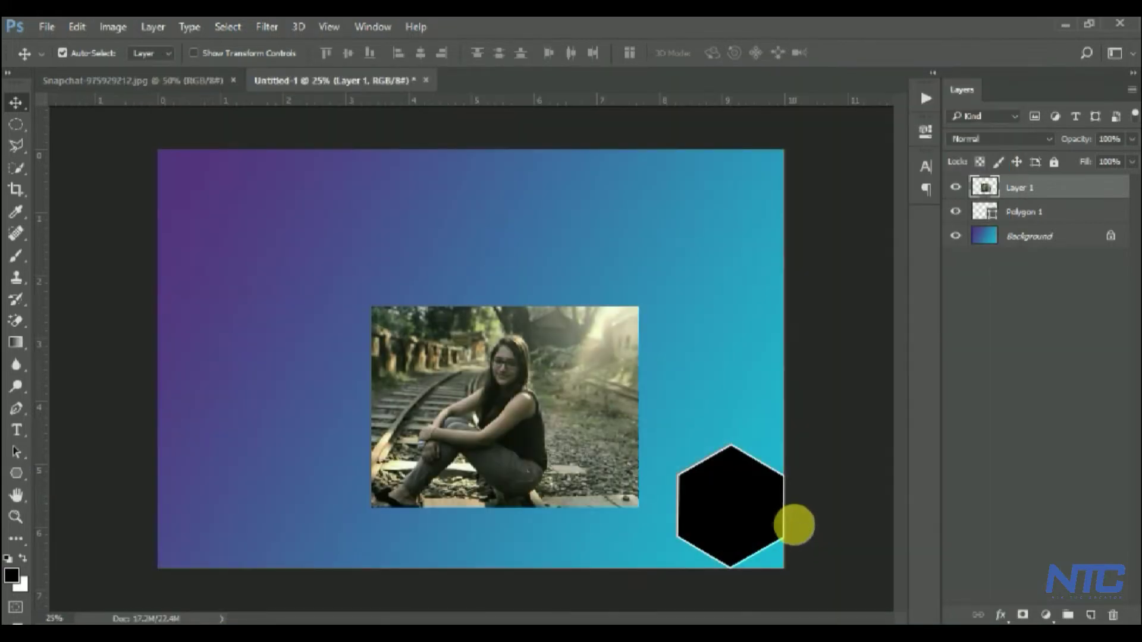
# Step: Convert Layer 1 to a smart object and scale the photo up over the canvas
pyautogui.rightClick(1042, 187)
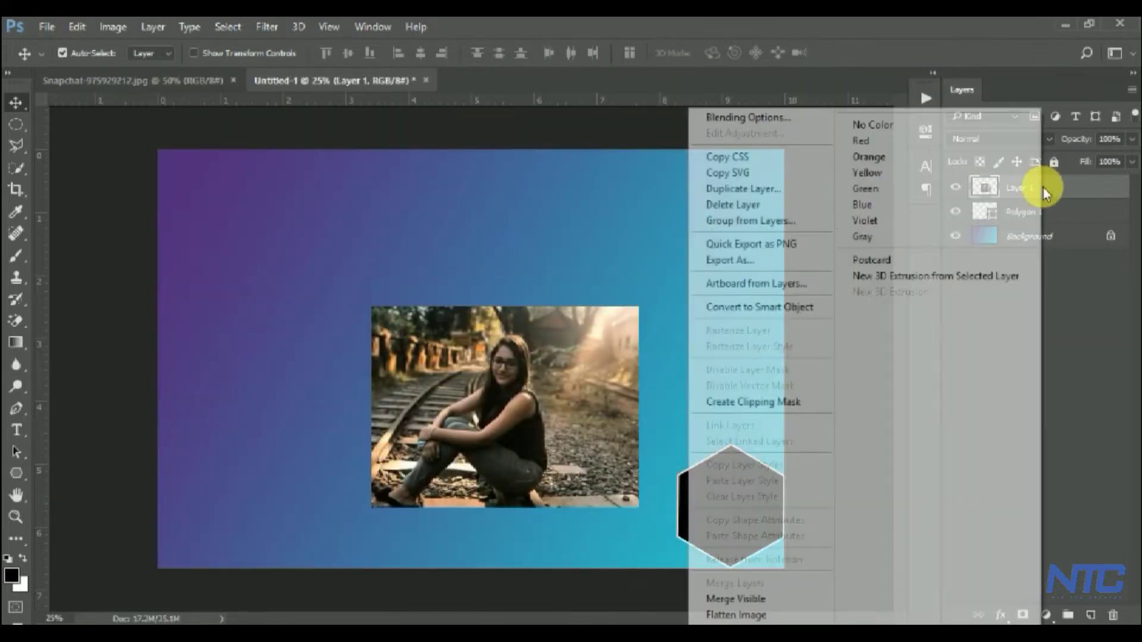
pyautogui.click(821, 306)
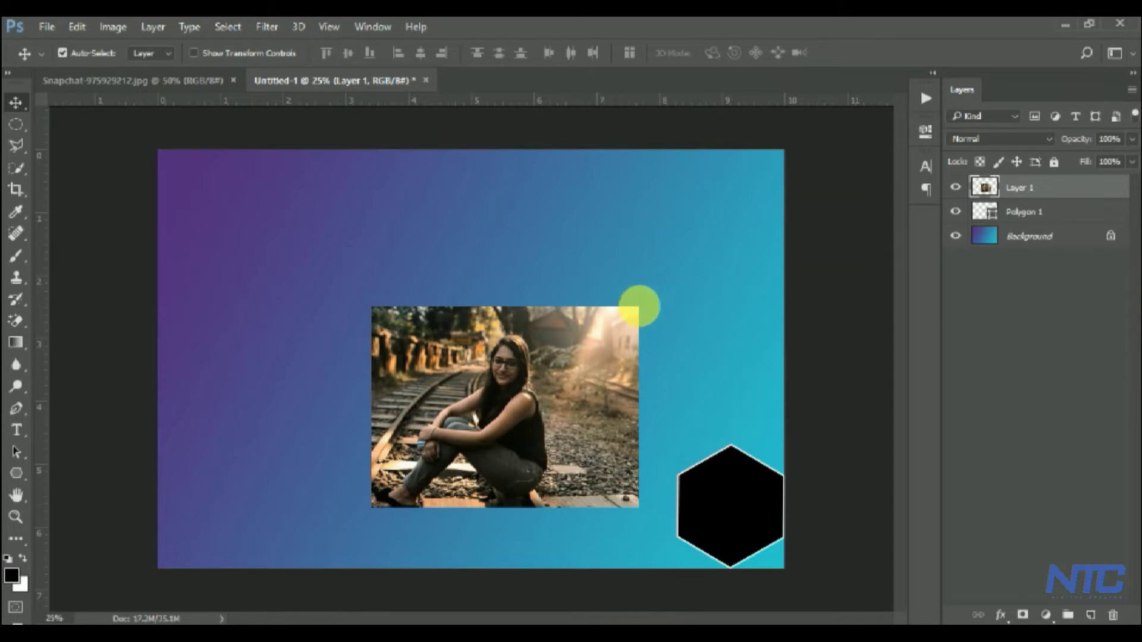
pyautogui.hotkey('ctrl', 't')
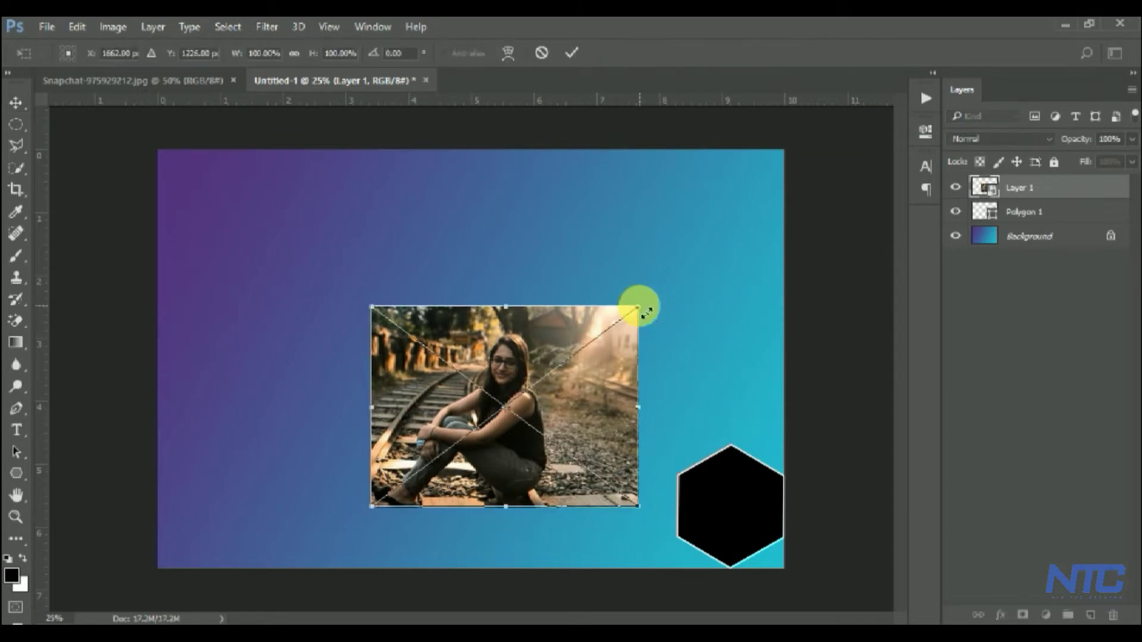
pyautogui.moveTo(639, 307); pyautogui.dragTo(805, 180)
pyautogui.moveTo(372, 508)
pyautogui.mouseDown()
pyautogui.moveTo(269, 554)
pyautogui.moveTo(161, 551)
pyautogui.mouseUp()
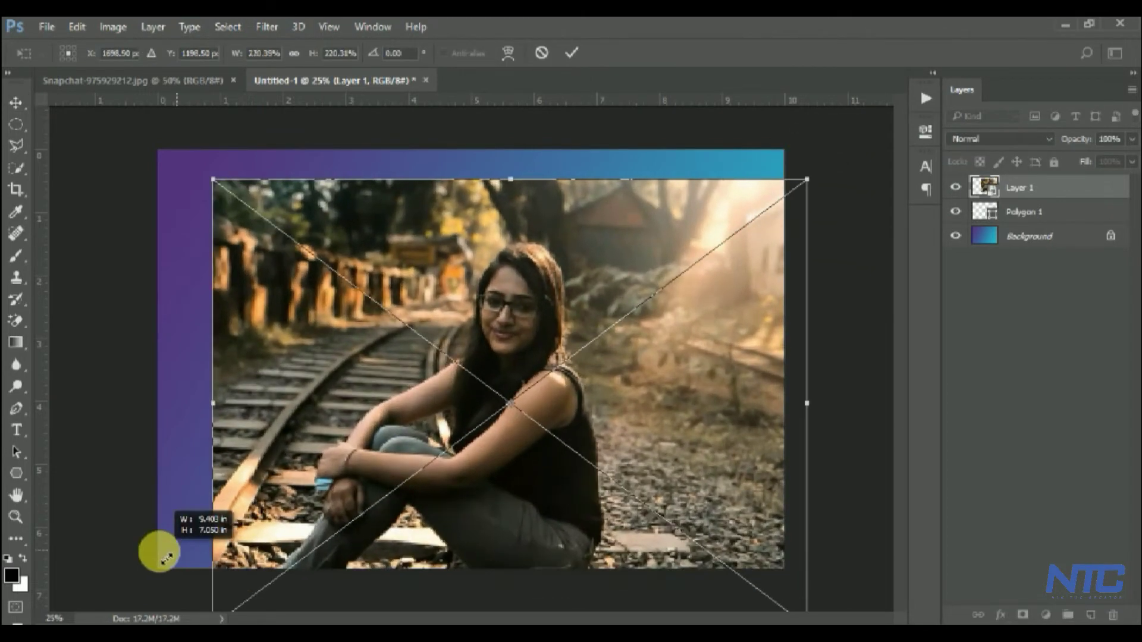
pyautogui.moveTo(477, 489); pyautogui.dragTo(446, 443)
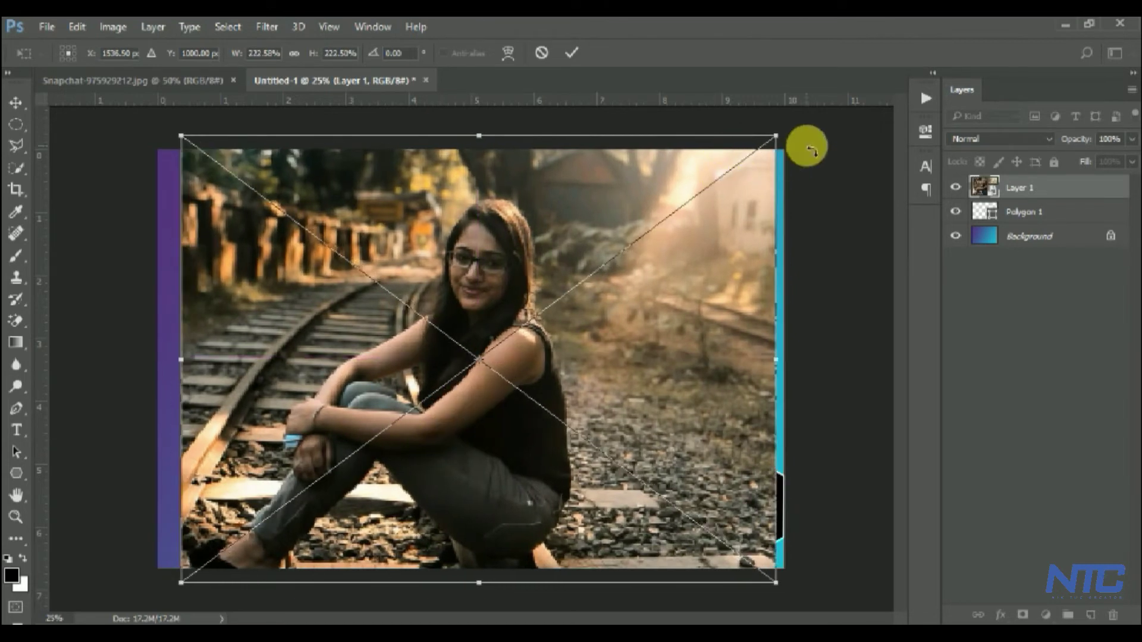
pyautogui.click(30, 111)
pyautogui.press('Return')
# Step: Stretch the photo past the top-right edge and reposition it to cover the canvas
pyautogui.click(782, 153)
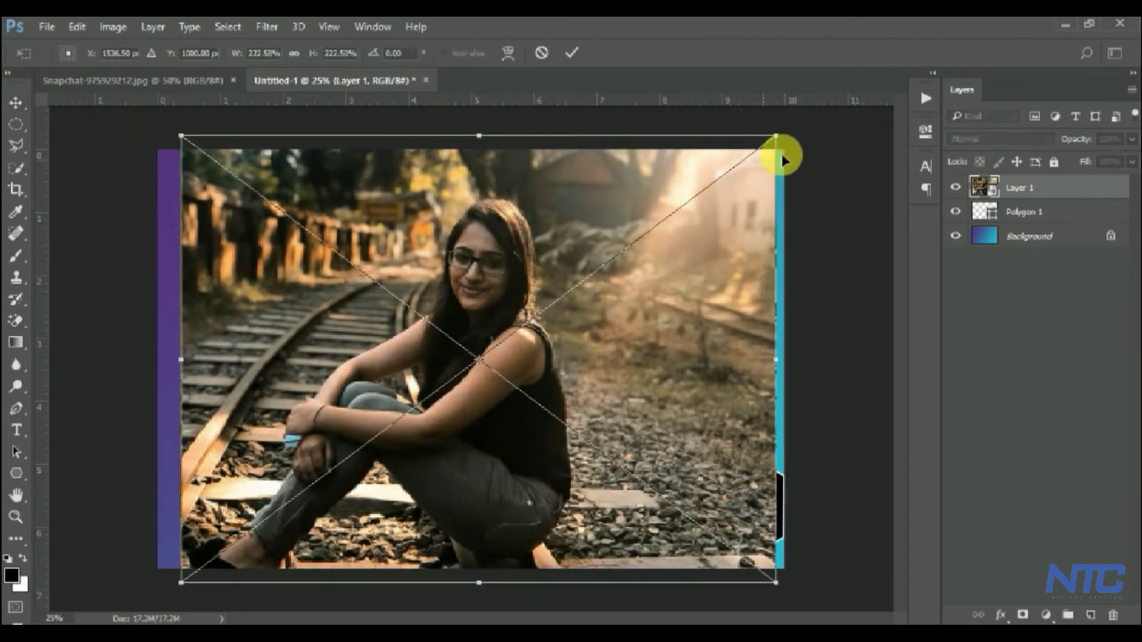
pyautogui.moveTo(781, 153); pyautogui.dragTo(828, 104)
pyautogui.click(16, 103)
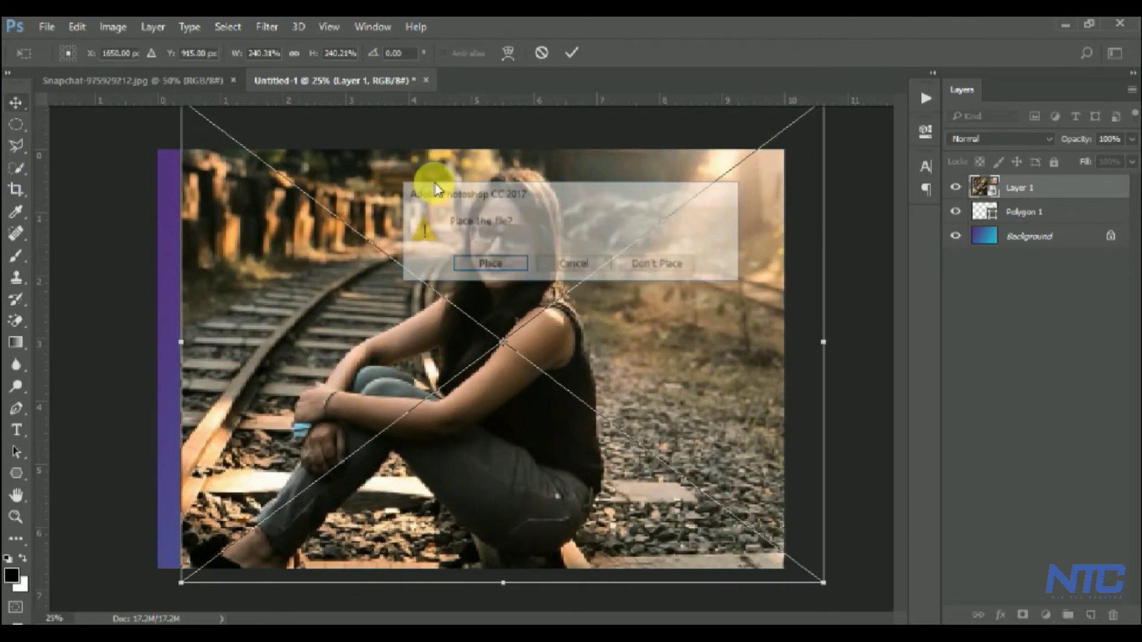
pyautogui.press('Return')
pyautogui.moveTo(716, 413)
pyautogui.mouseDown()
pyautogui.moveTo(653, 405)
pyautogui.moveTo(670, 396)
pyautogui.mouseUp()
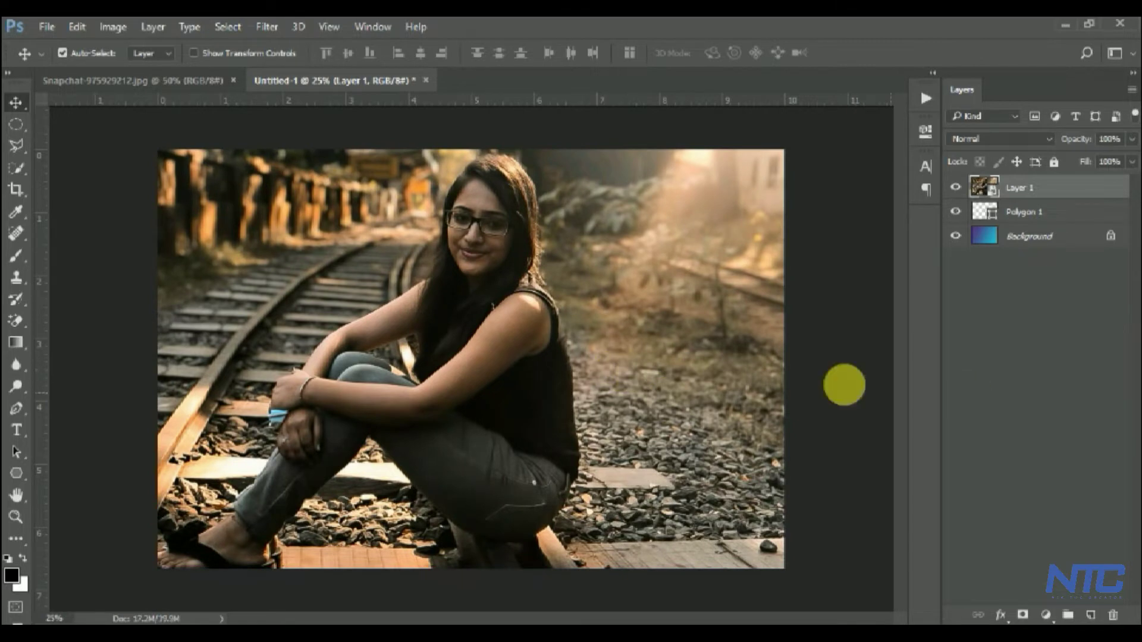
# Step: Clip the photo into the hexagon and group the two layers as Group 1
pyautogui.rightClick(591, 316)
pyautogui.click(1012, 187)
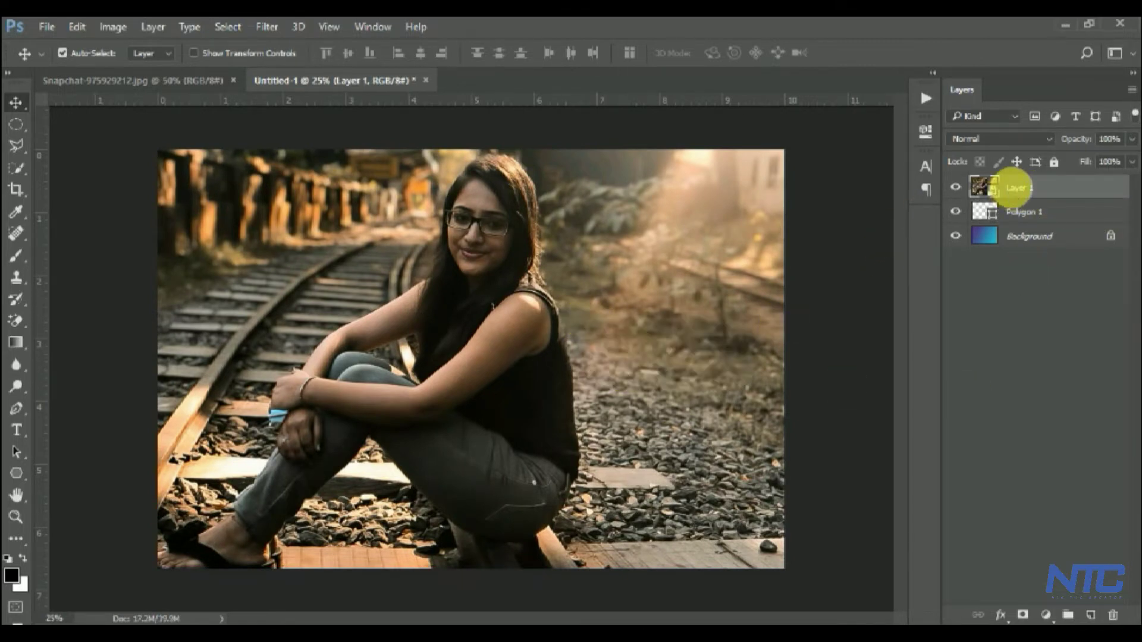
pyautogui.rightClick(1011, 187)
pyautogui.click(722, 458)
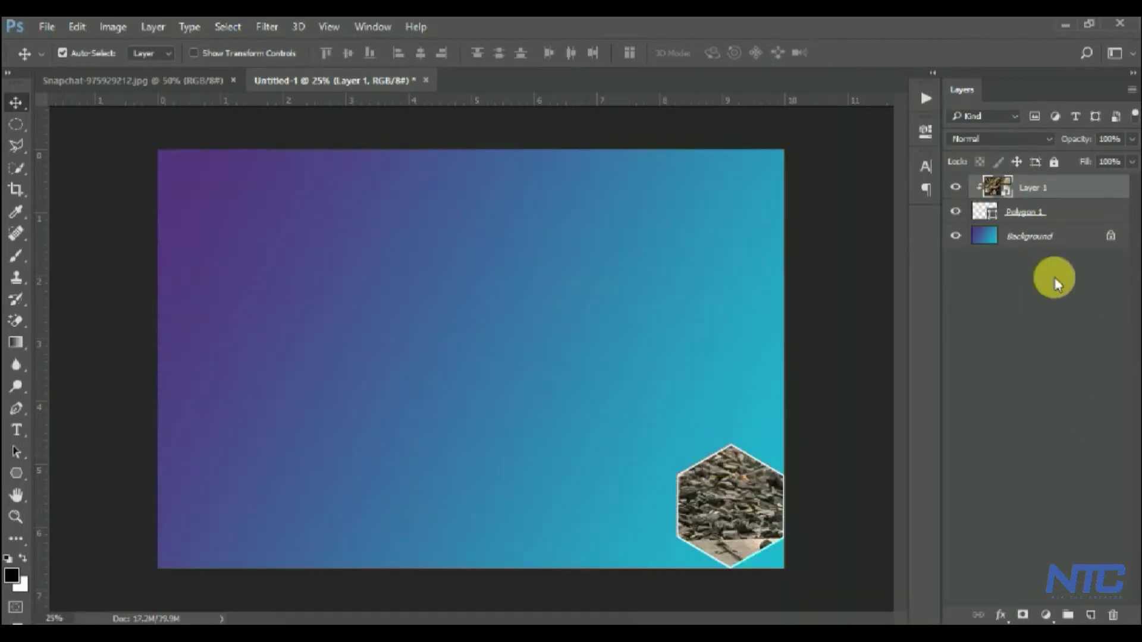
pyautogui.keyDown('ctrl'); pyautogui.click(1068, 221); pyautogui.keyUp('ctrl')
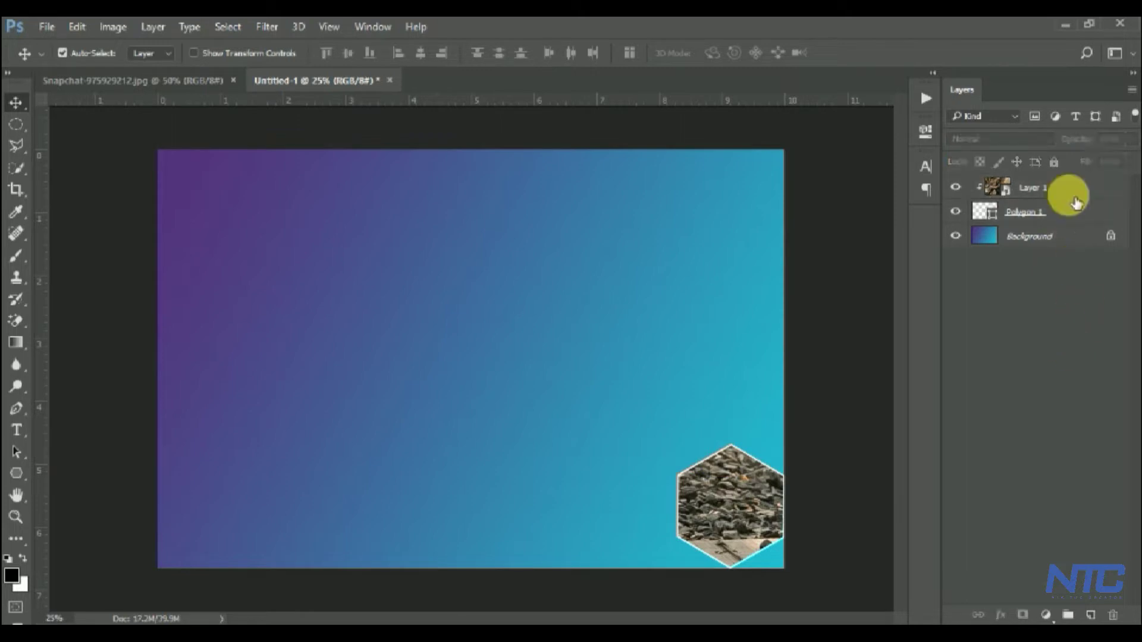
pyautogui.hotkey('ctrl', 'g')
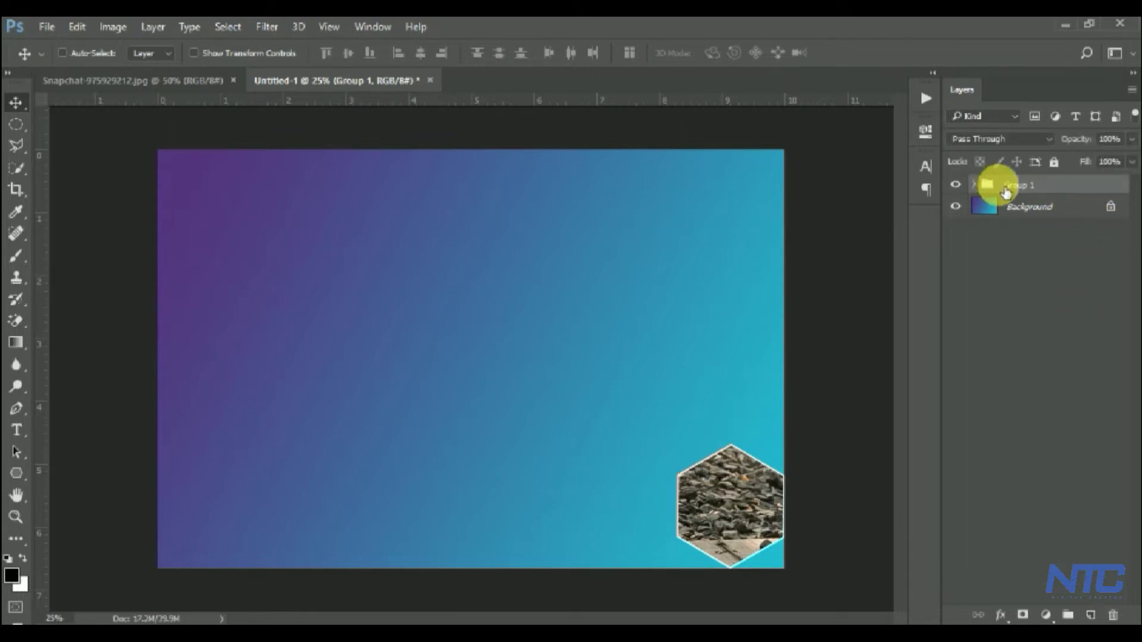
# Step: Duplicate the group and nudge its hexagon left beside the first one
pyautogui.hotkey('ctrl', 'j')
pyautogui.click(979, 185)
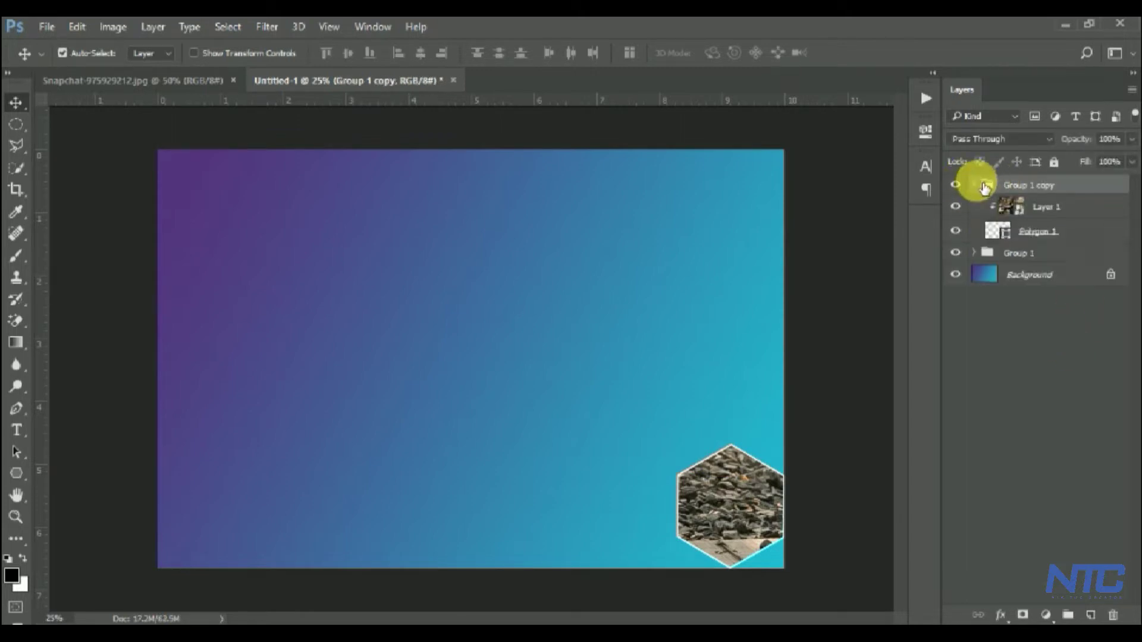
pyautogui.click(1007, 237)
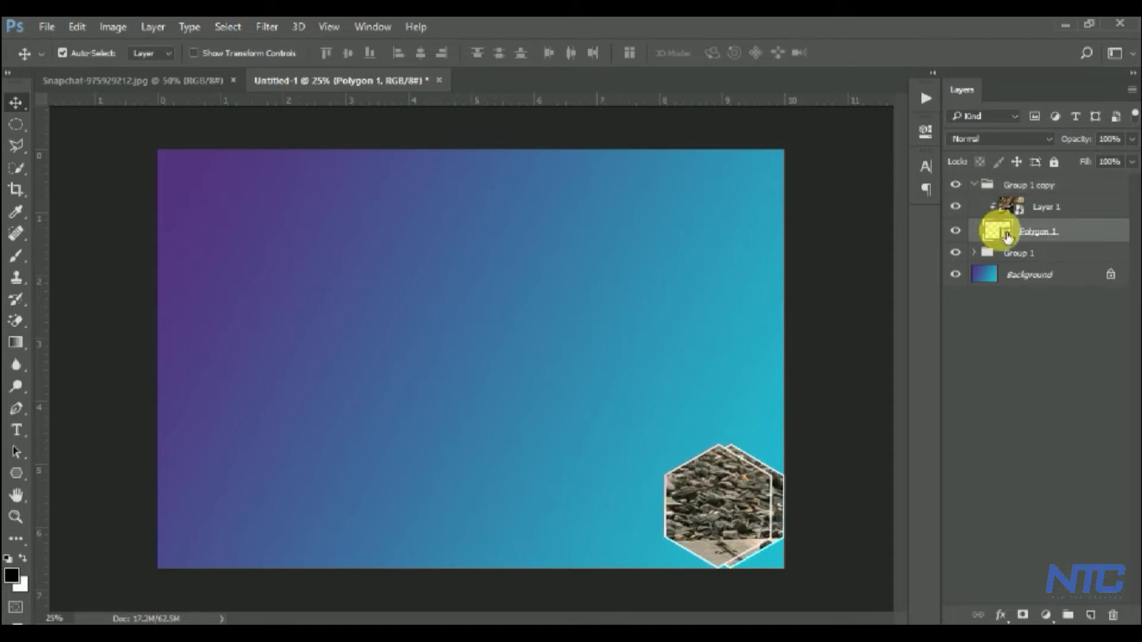
pyautogui.hotkey('shift', 'Left')
pyautogui.hotkey('shift', 'Left')
pyautogui.hotkey('shift', 'Left')
pyautogui.hotkey('shift', 'Left')
pyautogui.hotkey('shift', 'Left')
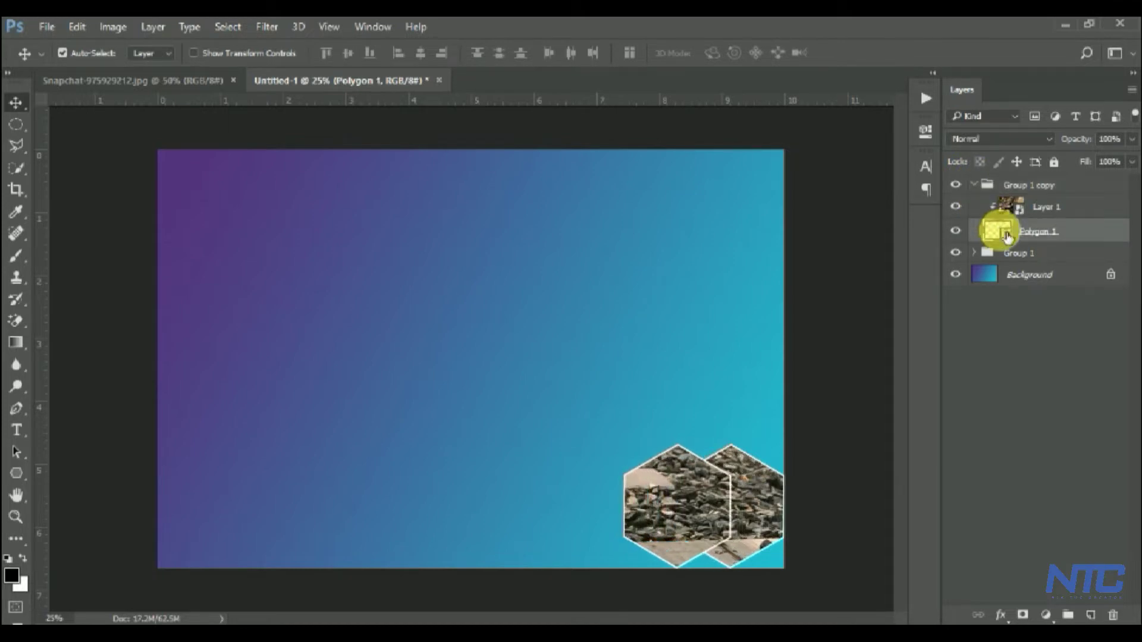
pyautogui.hotkey('shift', 'Left')
pyautogui.hotkey('shift', 'Left')
pyautogui.hotkey('shift', 'Left')
pyautogui.hotkey('shift', 'Left')
pyautogui.hotkey('shift', 'Left')
pyautogui.hotkey('shift', 'Left')
pyautogui.hotkey('shift', 'Left')
pyautogui.hotkey('shift', 'Left')
pyautogui.hotkey('shift', 'Left')
pyautogui.hotkey('shift', 'Left')
pyautogui.hotkey('shift', 'Left')
pyautogui.hotkey('shift', 'Left')
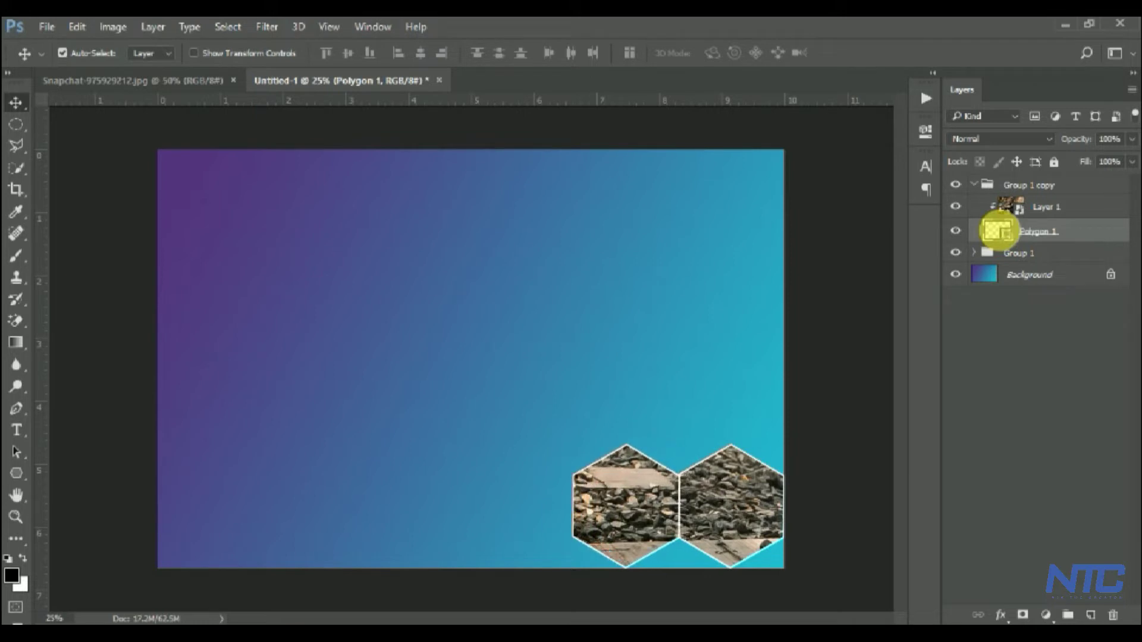
pyautogui.click(979, 185)
pyautogui.click(974, 185)
# Step: Duplicate again as Group 1 copy 2 and line its hexagon up third in the row
pyautogui.hotkey('ctrl', 'j')
pyautogui.click(974, 185)
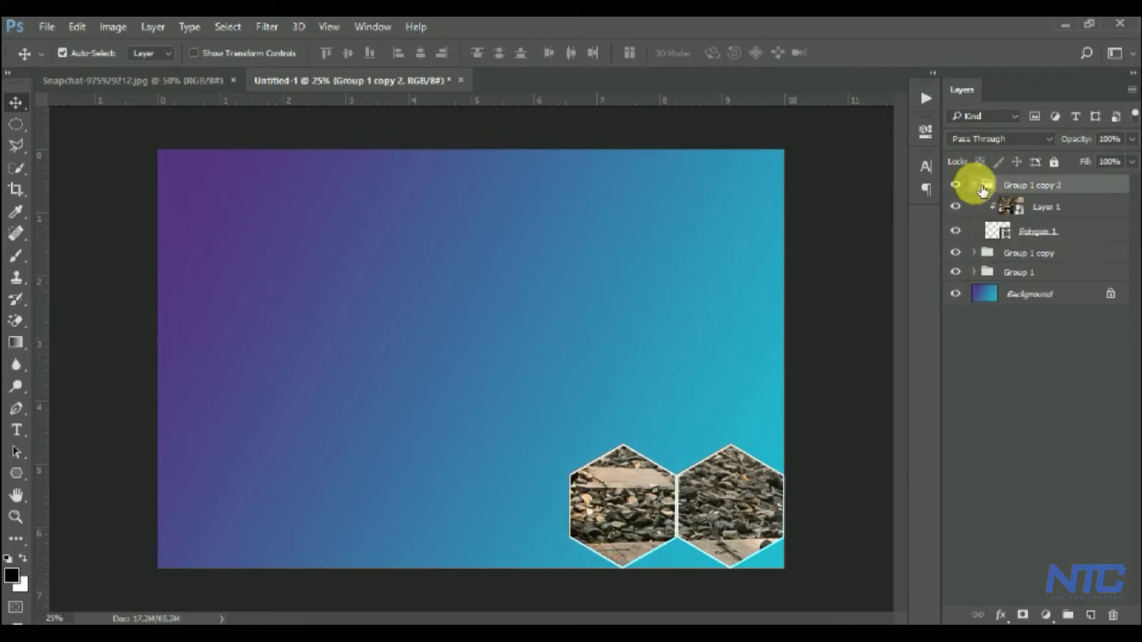
pyautogui.click(1008, 238)
pyautogui.hotkey('shift', 'Left')
pyautogui.hotkey('shift', 'Left')
pyautogui.hotkey('shift', 'Left')
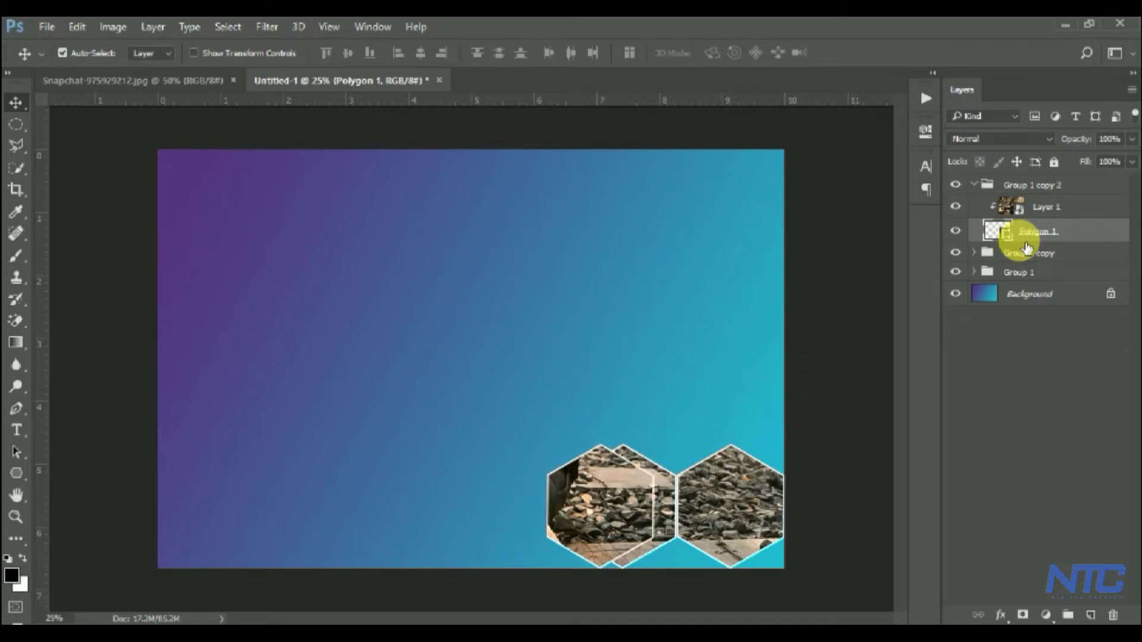
pyautogui.hotkey('shift', 'Left')
pyautogui.hotkey('shift', 'Left')
pyautogui.hotkey('shift', 'Left')
pyautogui.hotkey('shift', 'Left')
pyautogui.hotkey('shift', 'Left')
pyautogui.hotkey('shift', 'Left')
pyautogui.hotkey('shift', 'Left')
pyautogui.hotkey('shift', 'Left')
pyautogui.hotkey('shift', 'Left')
pyautogui.hotkey('shift', 'Left')
pyautogui.hotkey('shift', 'Left')
pyautogui.hotkey('shift', 'Left')
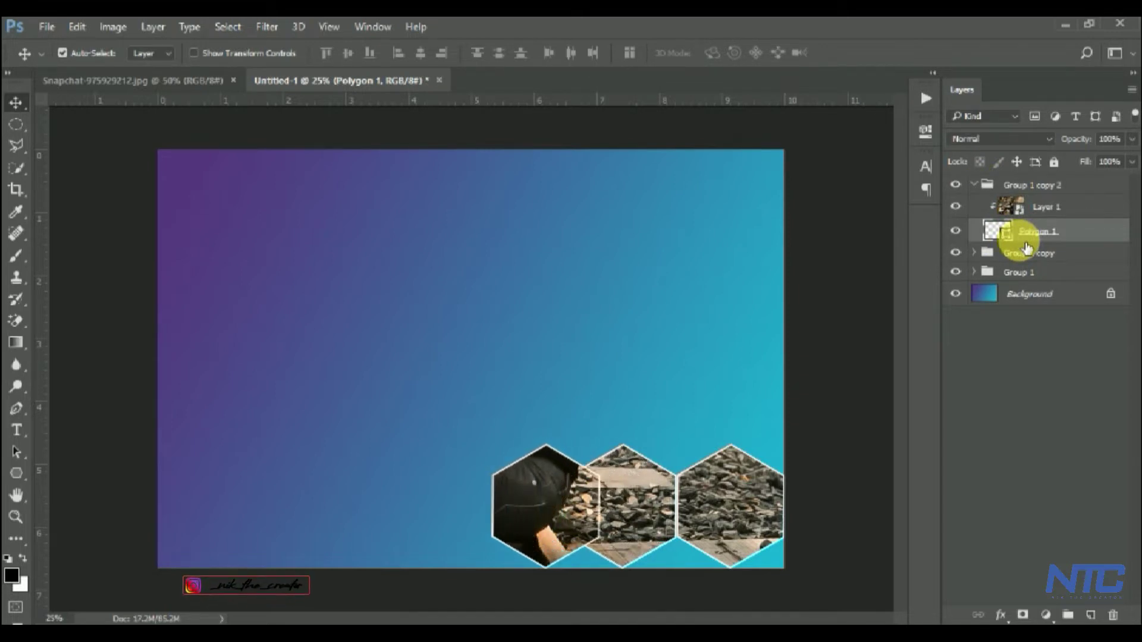
pyautogui.hotkey('shift', 'Left')
pyautogui.hotkey('shift', 'Left')
pyautogui.hotkey('shift', 'Left')
pyautogui.hotkey('shift', 'Left')
pyautogui.hotkey('shift', 'Left')
pyautogui.hotkey('shift', 'Left')
pyautogui.hotkey('shift', 'Left')
pyautogui.hotkey('shift', 'Left')
pyautogui.hotkey('shift', 'Left')
pyautogui.hotkey('shift', 'Left')
pyautogui.hotkey('shift', 'Left')
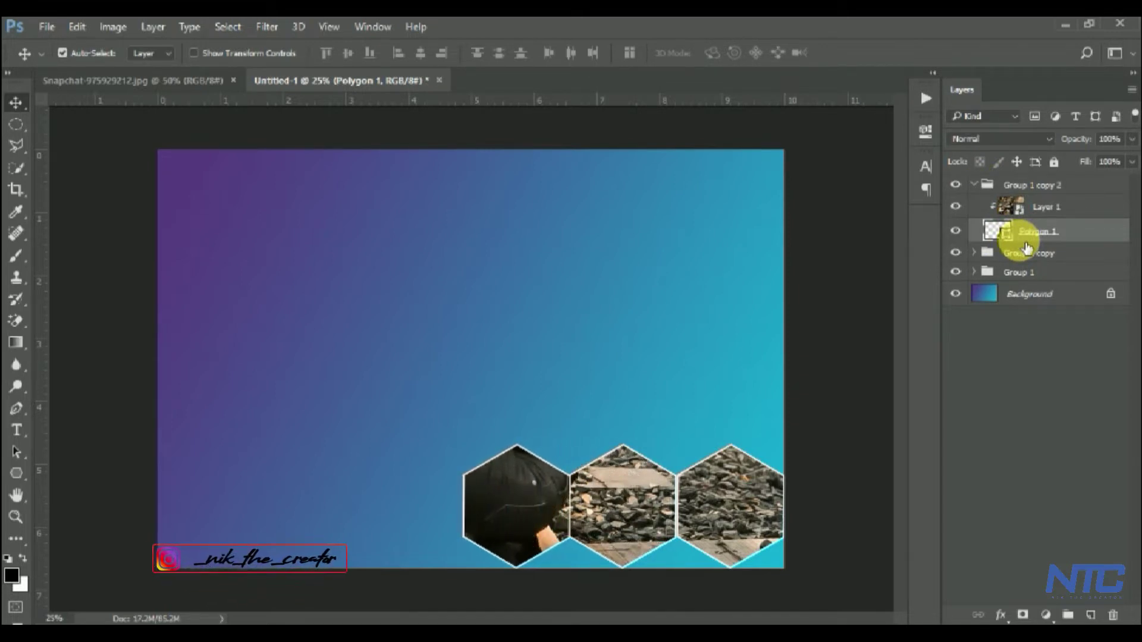
pyautogui.hotkey('shift', 'Left')
pyautogui.hotkey('shift', 'Left')
pyautogui.click(971, 185)
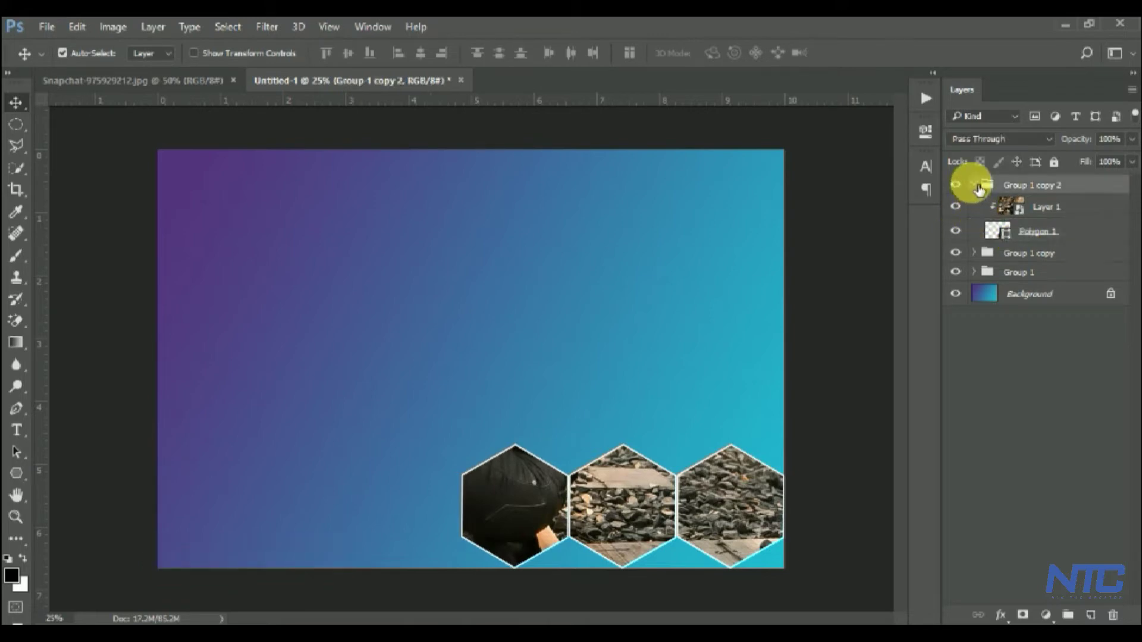
# Step: Duplicate as Group 1 copy 3 and place its hexagon fourth in the bottom row
pyautogui.hotkey('ctrl', 'j')
pyautogui.click(974, 185)
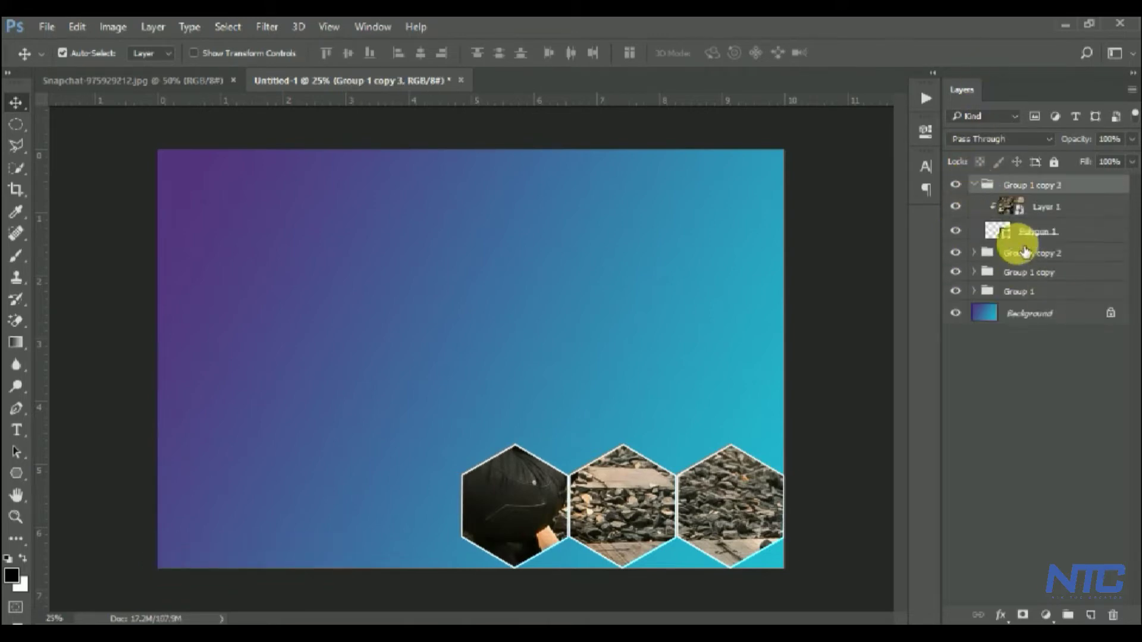
pyautogui.click(996, 237)
pyautogui.hotkey('shift', 'Left')
pyautogui.hotkey('shift', 'Left')
pyautogui.hotkey('shift', 'Left')
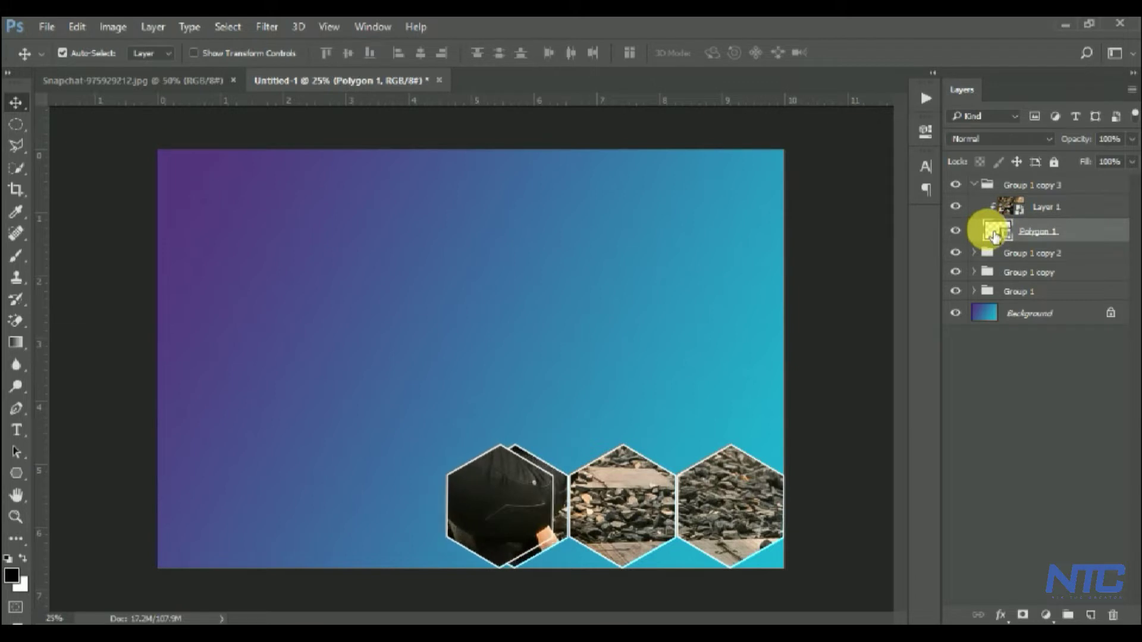
pyautogui.hotkey('shift', 'Left')
pyautogui.hotkey('shift', 'Left')
pyautogui.hotkey('shift', 'Left')
pyautogui.hotkey('shift', 'Left')
pyautogui.hotkey('shift', 'Left')
pyautogui.hotkey('shift', 'Left')
pyautogui.hotkey('shift', 'Left')
pyautogui.hotkey('shift', 'Left')
pyautogui.hotkey('shift', 'Left')
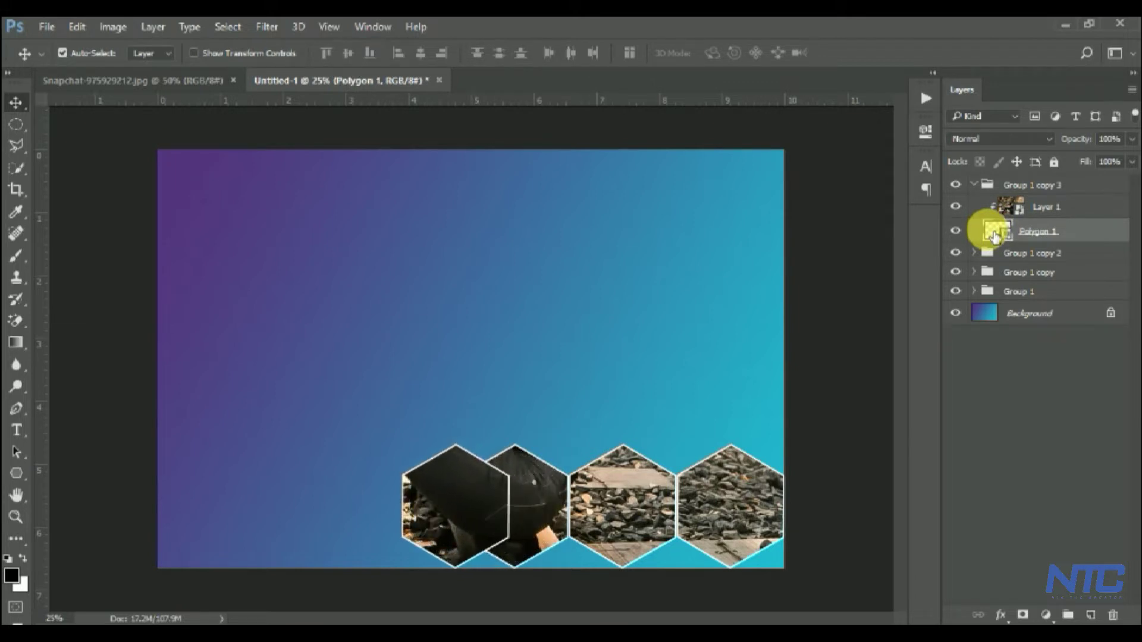
pyautogui.hotkey('shift', 'Left')
pyautogui.hotkey('shift', 'Left')
pyautogui.hotkey('shift', 'Left')
pyautogui.hotkey('shift', 'Left')
pyautogui.hotkey('shift', 'Left')
pyautogui.hotkey('shift', 'Left')
pyautogui.hotkey('shift', 'Left')
pyautogui.hotkey('shift', 'Left')
pyautogui.hotkey('shift', 'Left')
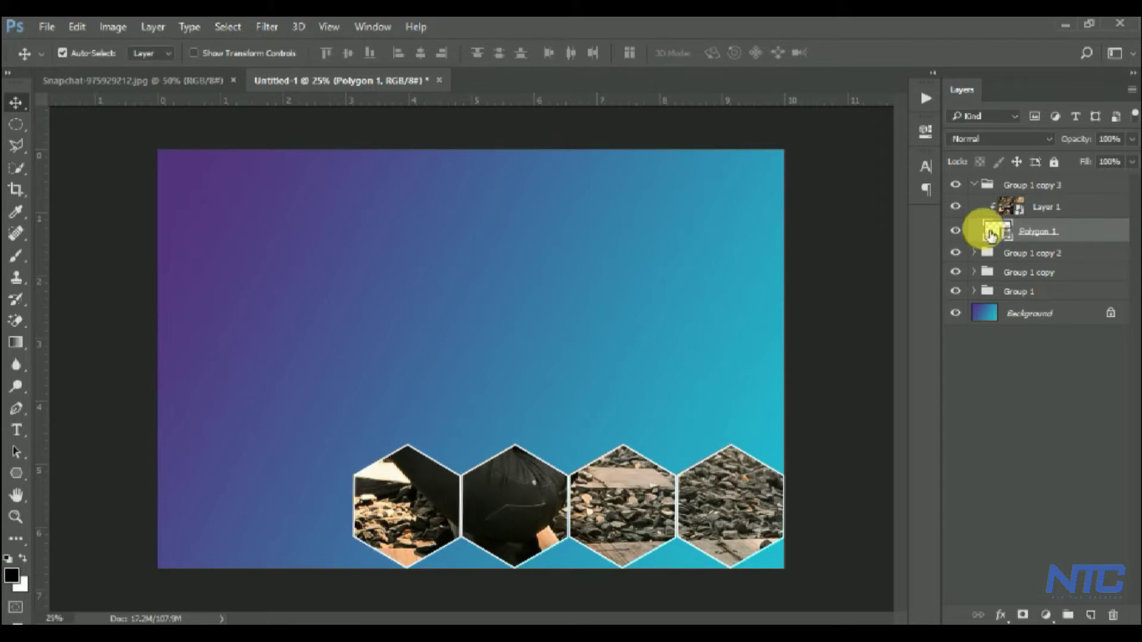
pyautogui.click(972, 183)
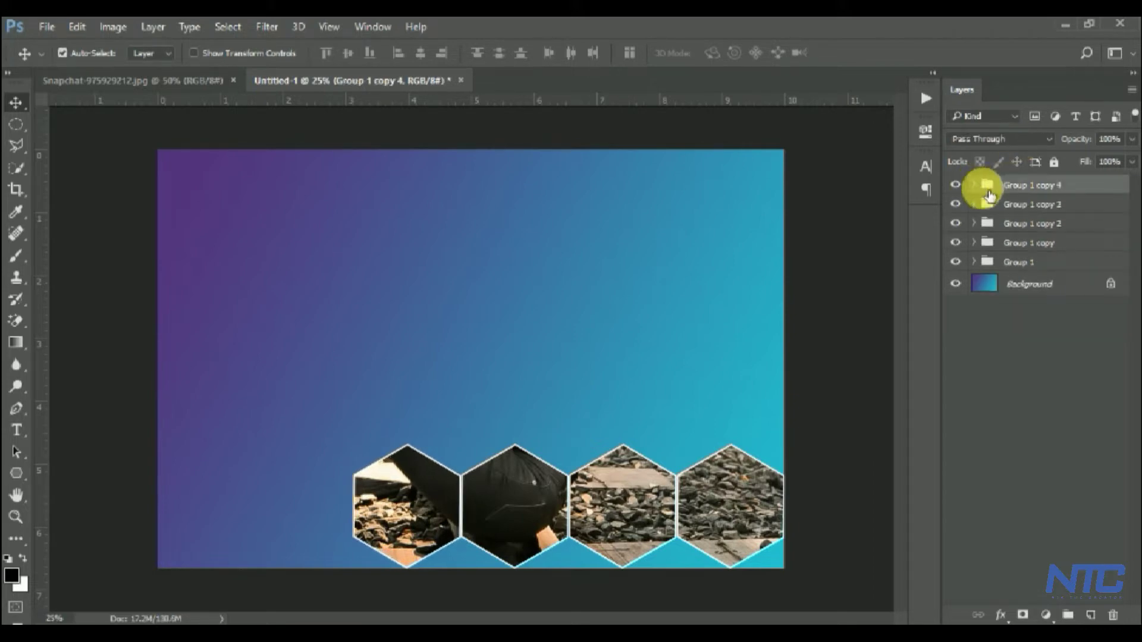
# Step: Slide Group 1 copy 4's hexagon to the left end of the bottom row
pyautogui.click(974, 185)
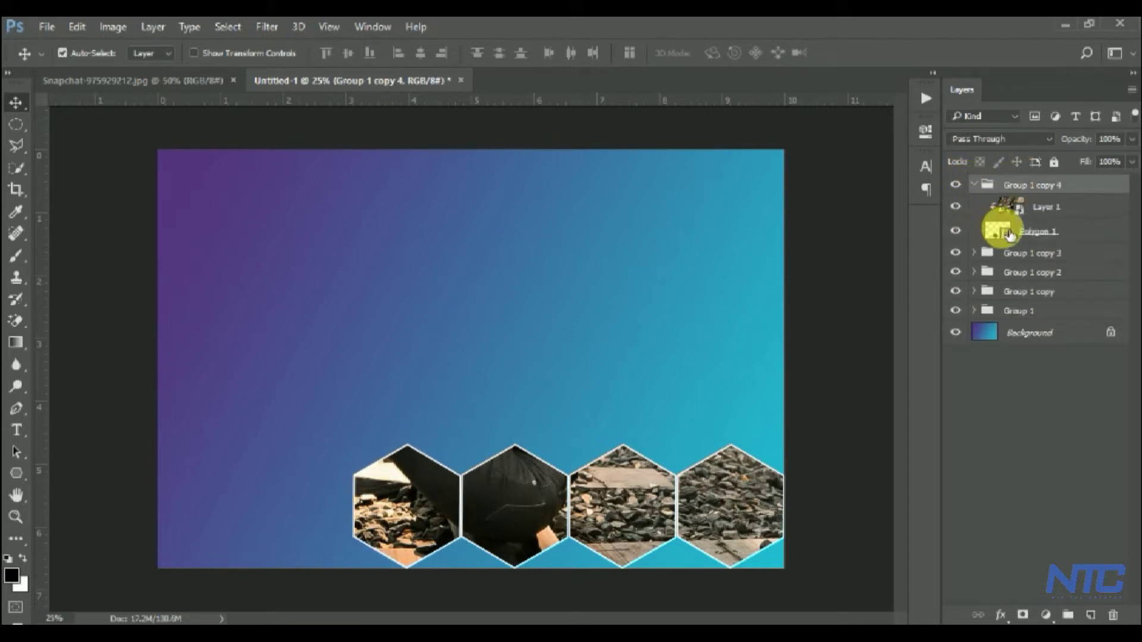
pyautogui.click(1011, 232)
pyautogui.hotkey('shift', 'Left')
pyautogui.hotkey('shift', 'Left')
pyautogui.hotkey('shift', 'Left')
pyautogui.hotkey('shift', 'Left')
pyautogui.hotkey('shift', 'Left')
pyautogui.hotkey('shift', 'Left')
pyautogui.hotkey('shift', 'Left')
pyautogui.hotkey('shift', 'Left')
pyautogui.hotkey('shift', 'Left')
pyautogui.hotkey('shift', 'Left')
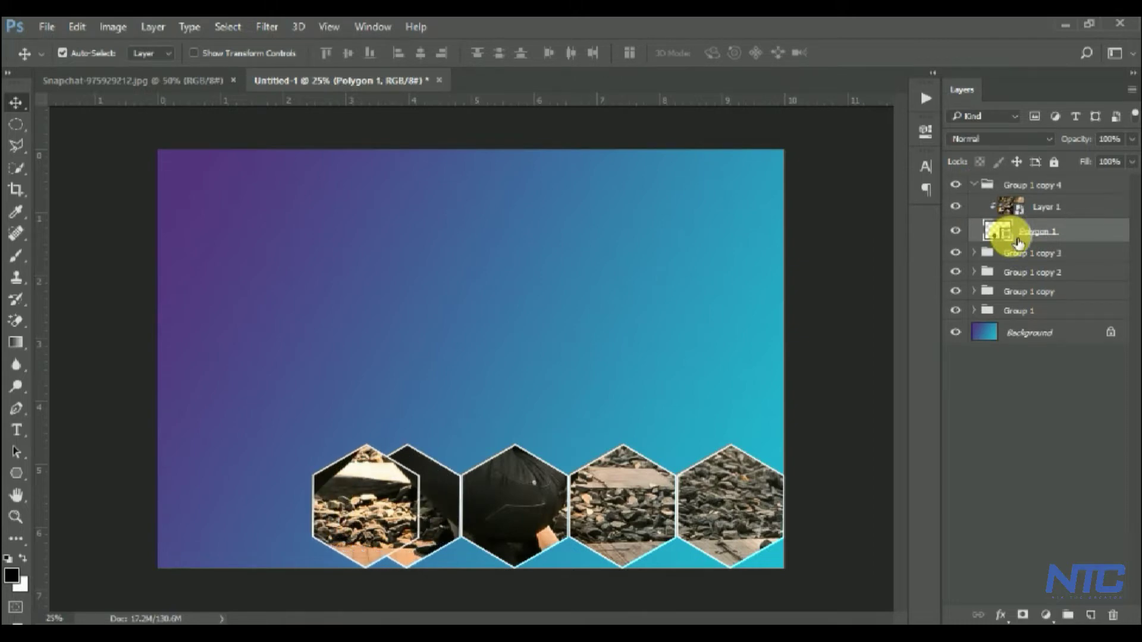
pyautogui.hotkey('shift', 'Left')
pyautogui.hotkey('shift', 'Left')
pyautogui.hotkey('shift', 'Left')
pyautogui.hotkey('shift', 'Left')
pyautogui.hotkey('shift', 'Left')
pyautogui.hotkey('shift', 'Left')
pyautogui.hotkey('shift', 'Left')
pyautogui.hotkey('shift', 'Left')
pyautogui.hotkey('shift', 'Left')
pyautogui.hotkey('shift', 'Left')
pyautogui.hotkey('shift', 'Left')
pyautogui.hotkey('shift', 'Left')
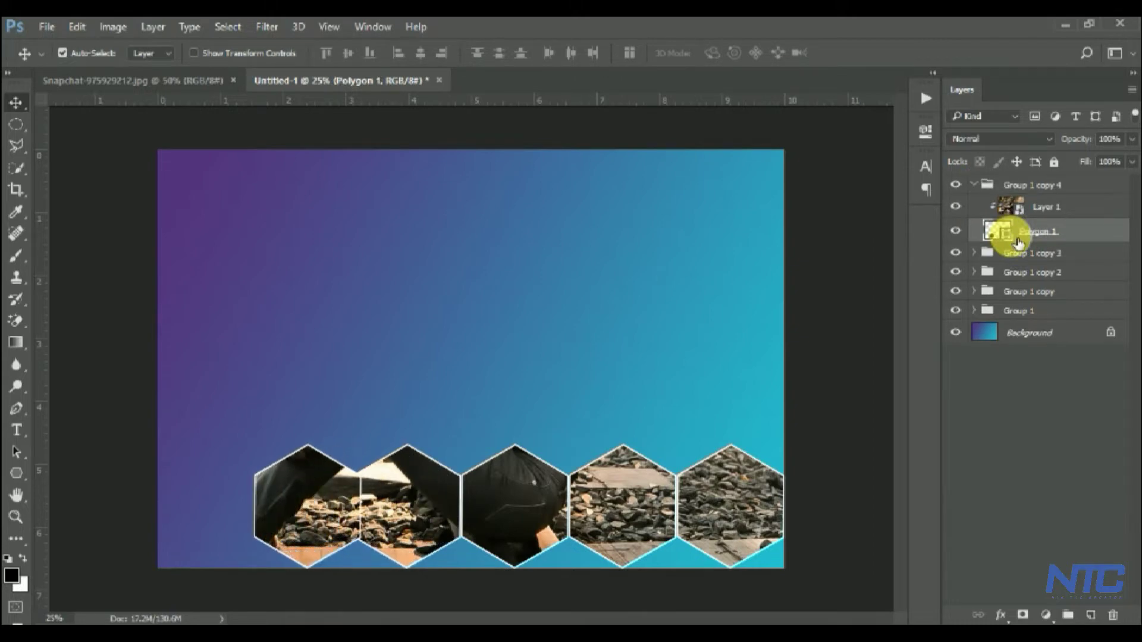
pyautogui.hotkey('shift', 'Left')
pyautogui.hotkey('shift', 'Left')
pyautogui.hotkey('shift', 'Left')
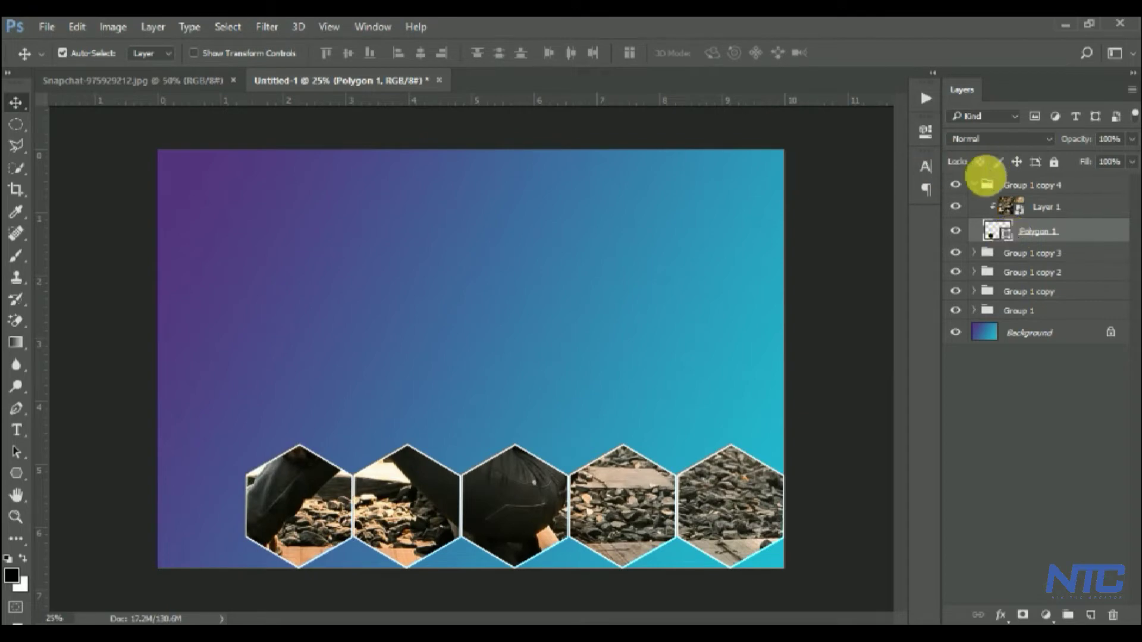
pyautogui.click(974, 185)
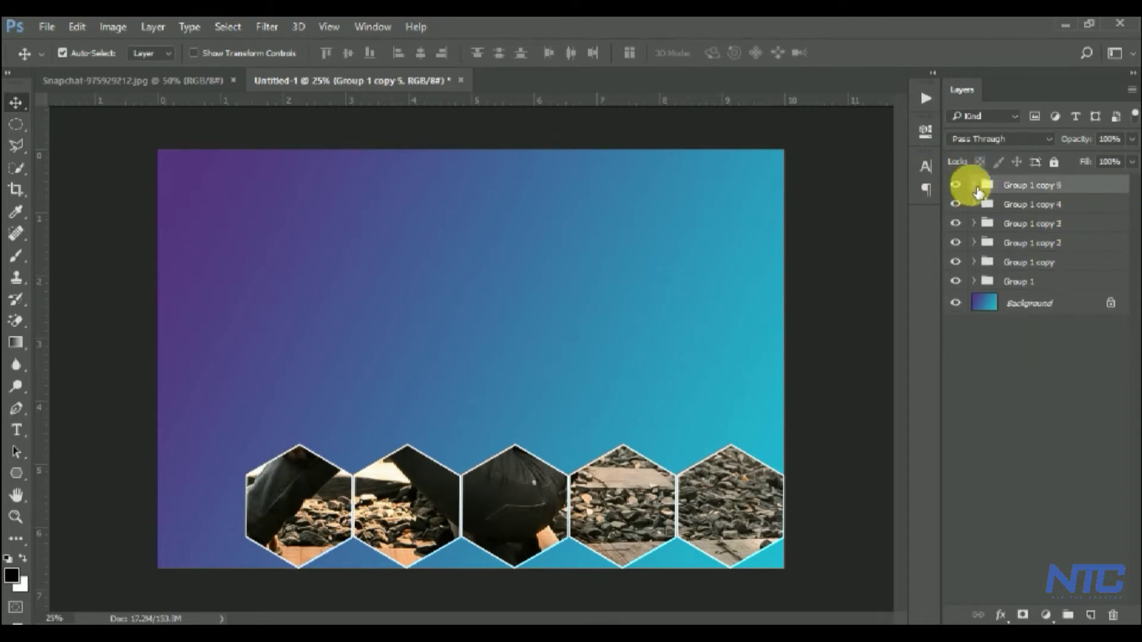
# Step: Nudge Group 1 copy 5's hexagon into the first spot of the upper row
pyautogui.click(975, 186)
pyautogui.click(1005, 231)
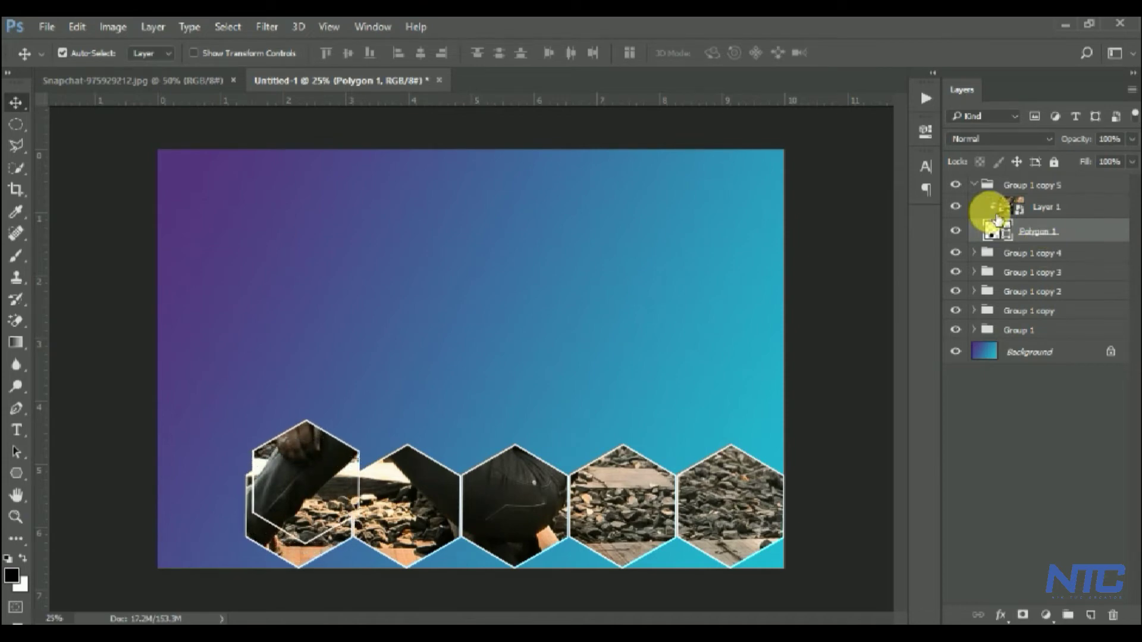
pyautogui.hotkey('shift', 'Right')
pyautogui.hotkey('shift', 'Right')
pyautogui.hotkey('shift', 'Right')
pyautogui.hotkey('shift', 'Right')
pyautogui.hotkey('shift', 'Right')
pyautogui.hotkey('shift', 'Right')
pyautogui.hotkey('shift', 'Right')
pyautogui.hotkey('shift', 'Right')
pyautogui.hotkey('shift', 'Right')
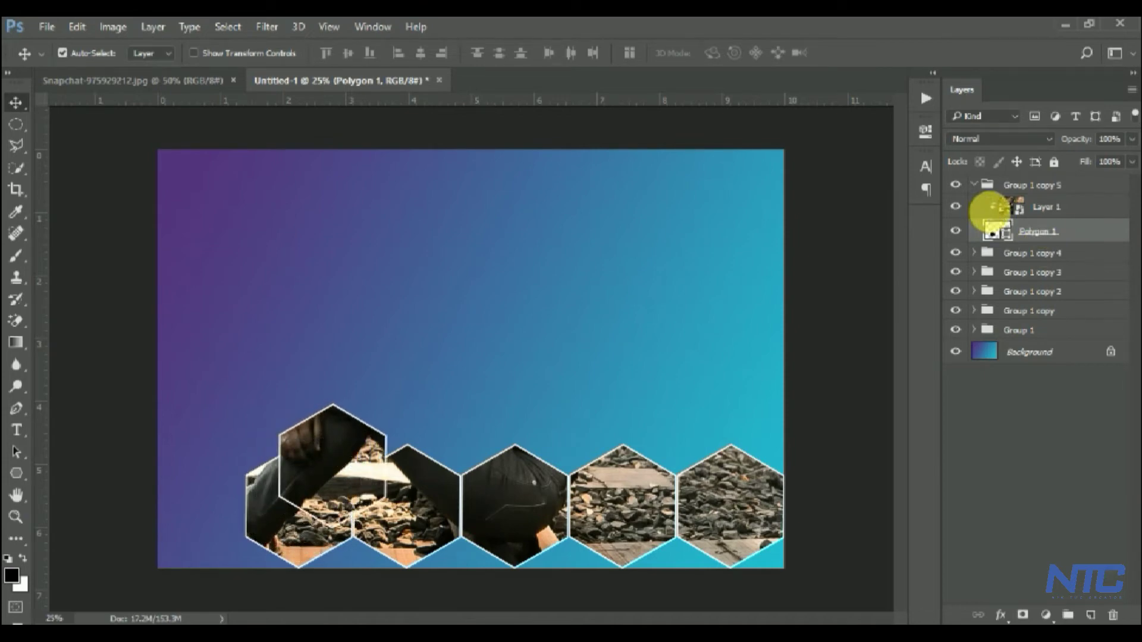
pyautogui.hotkey('shift', 'Right')
pyautogui.hotkey('shift', 'Right')
pyautogui.hotkey('shift', 'Right')
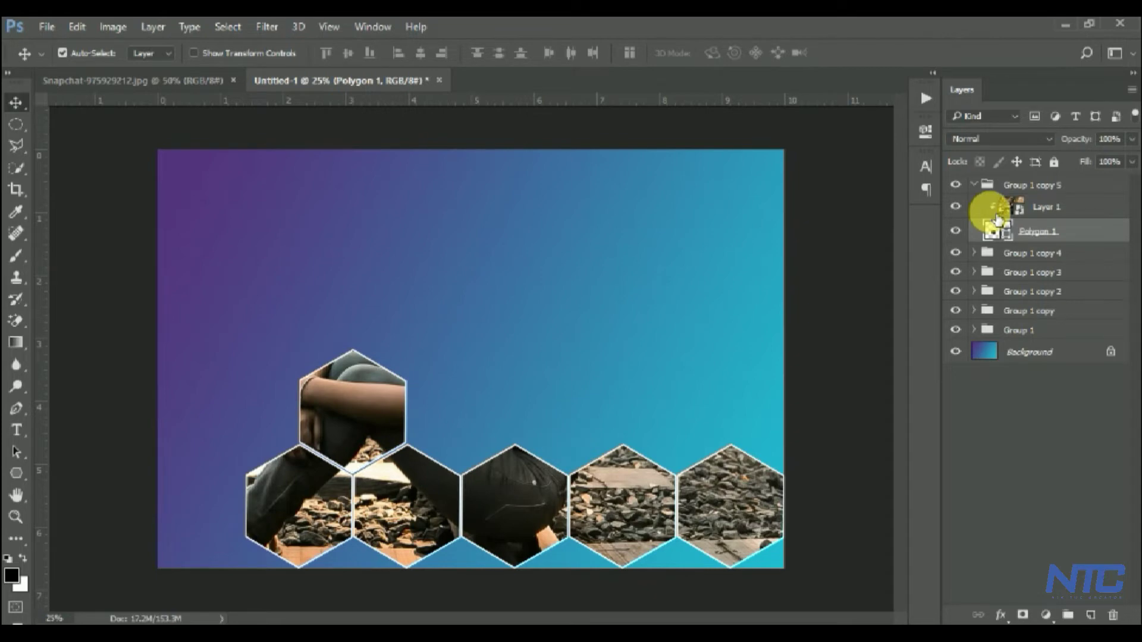
pyautogui.click(977, 186)
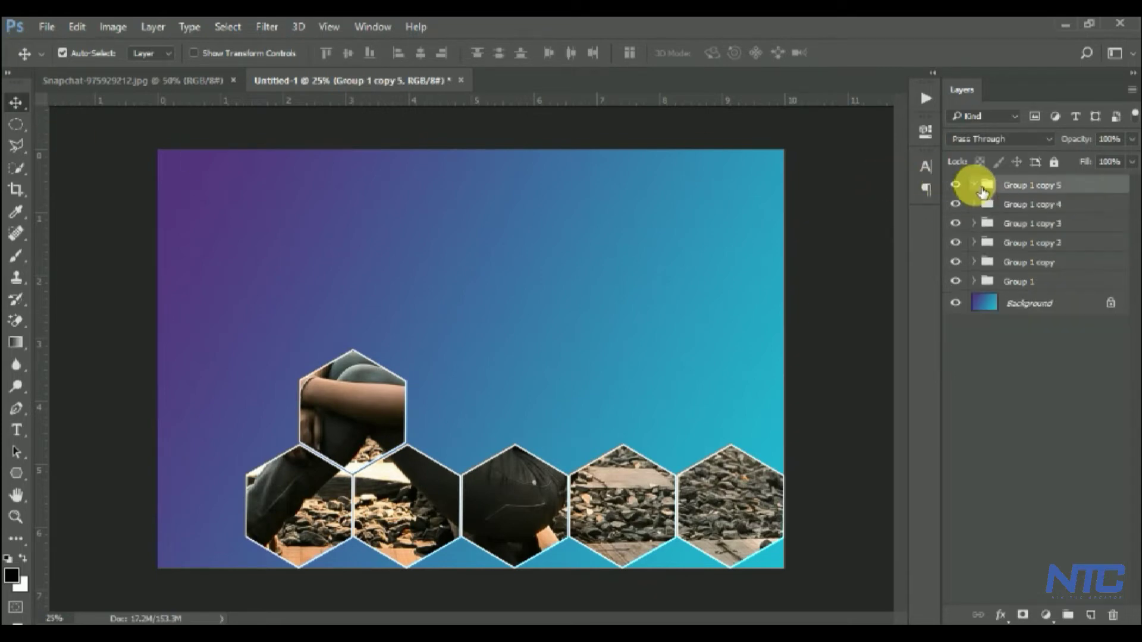
# Step: Shift Group 1 copy 6's hexagon right beside the first upper hexagon
pyautogui.click(974, 185)
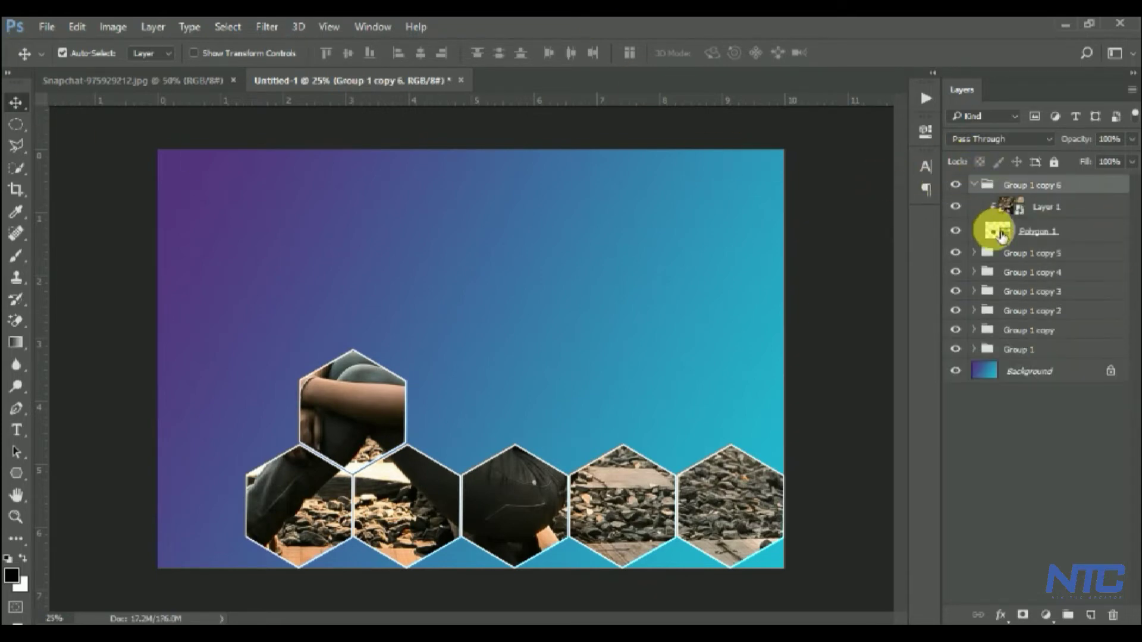
pyautogui.click(994, 231)
pyautogui.hotkey('shift', 'Right')
pyautogui.hotkey('shift', 'Right')
pyautogui.hotkey('shift', 'Right')
pyautogui.hotkey('shift', 'Right')
pyautogui.hotkey('shift', 'Right')
pyautogui.hotkey('shift', 'Right')
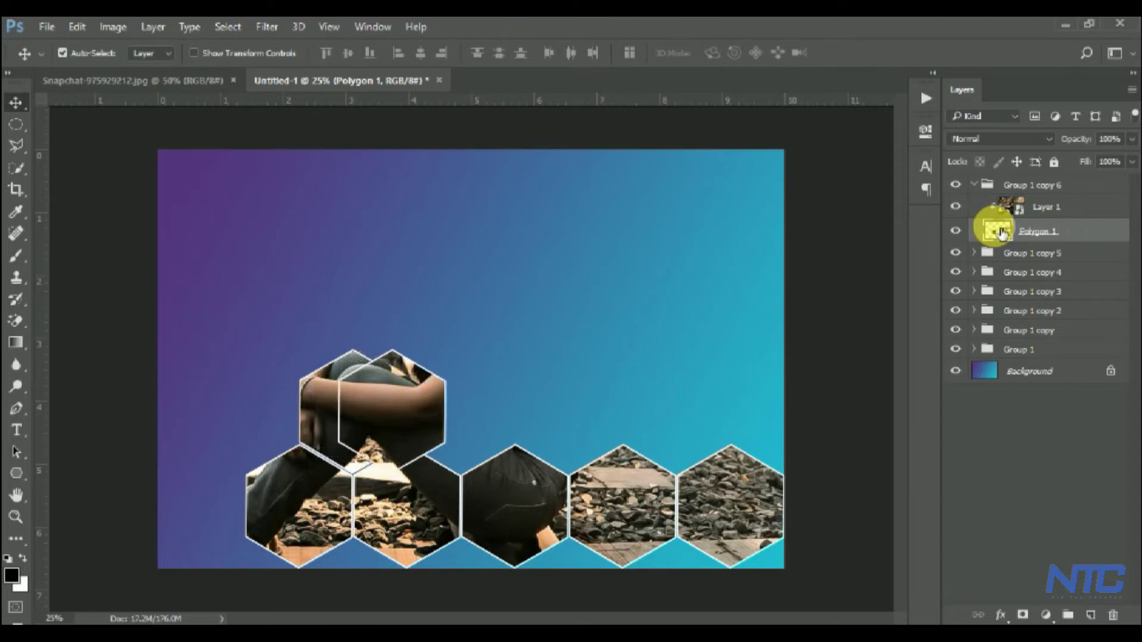
pyautogui.hotkey('shift', 'Right')
pyautogui.hotkey('shift', 'Right')
pyautogui.hotkey('shift', 'Right')
pyautogui.hotkey('shift', 'Right')
pyautogui.hotkey('shift', 'Right')
pyautogui.hotkey('shift', 'Right')
pyautogui.hotkey('shift', 'Right')
pyautogui.hotkey('shift', 'Right')
pyautogui.hotkey('shift', 'Right')
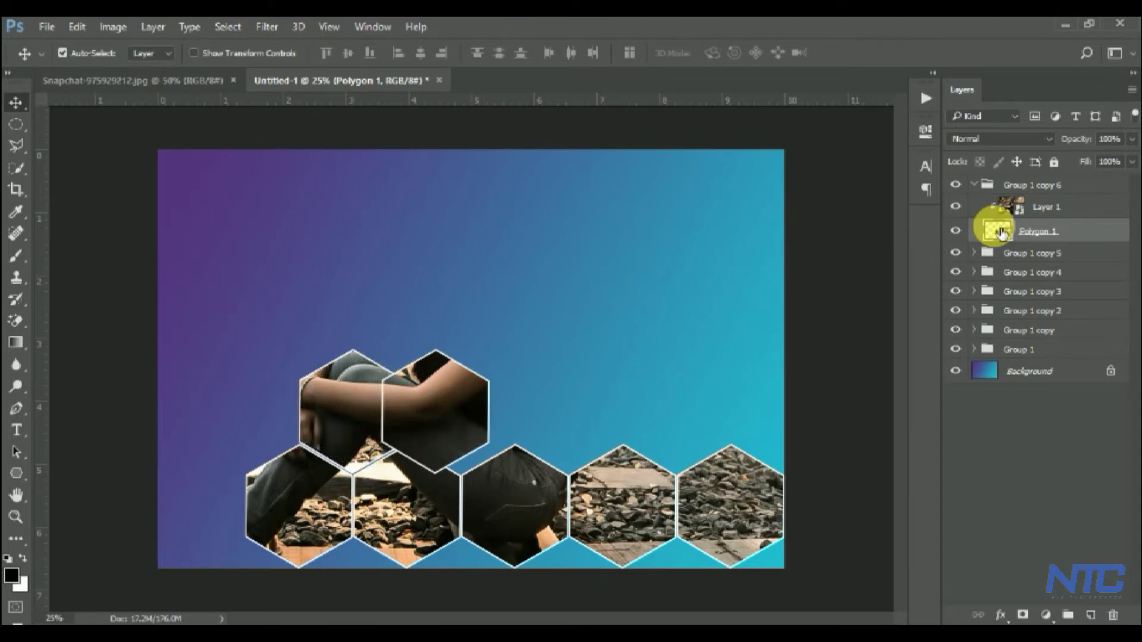
pyautogui.hotkey('shift', 'Right')
pyautogui.hotkey('shift', 'Right')
pyautogui.hotkey('shift', 'Right')
pyautogui.hotkey('shift', 'Right')
pyautogui.hotkey('shift', 'Right')
pyautogui.hotkey('shift', 'Right')
pyautogui.hotkey('shift', 'Right')
pyautogui.hotkey('shift', 'Right')
pyautogui.hotkey('shift', 'Right')
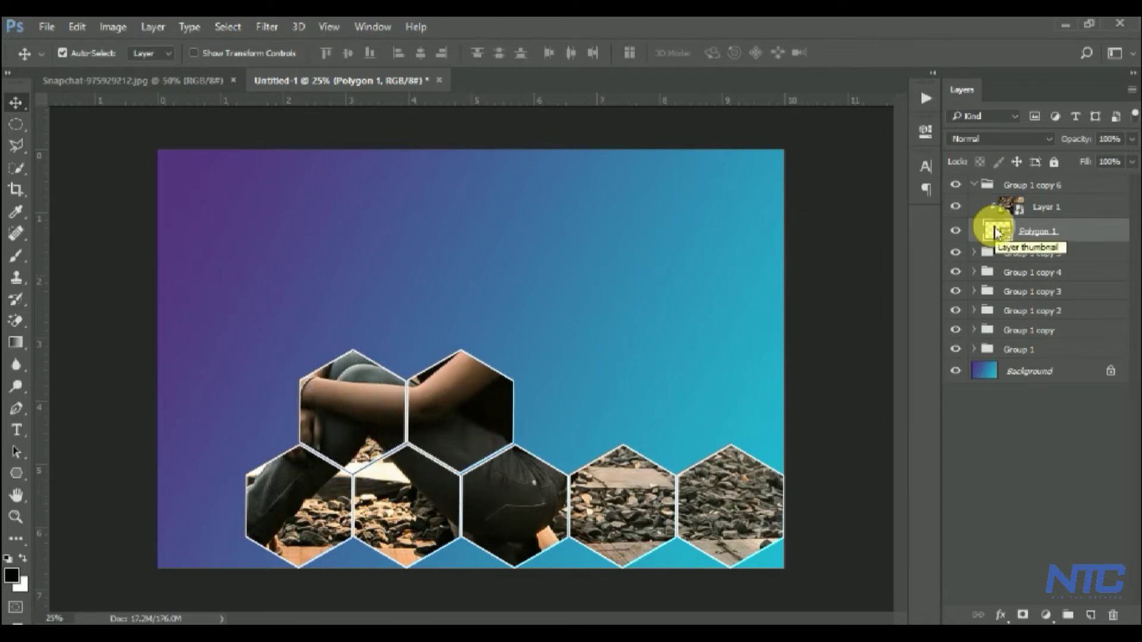
pyautogui.click(985, 185)
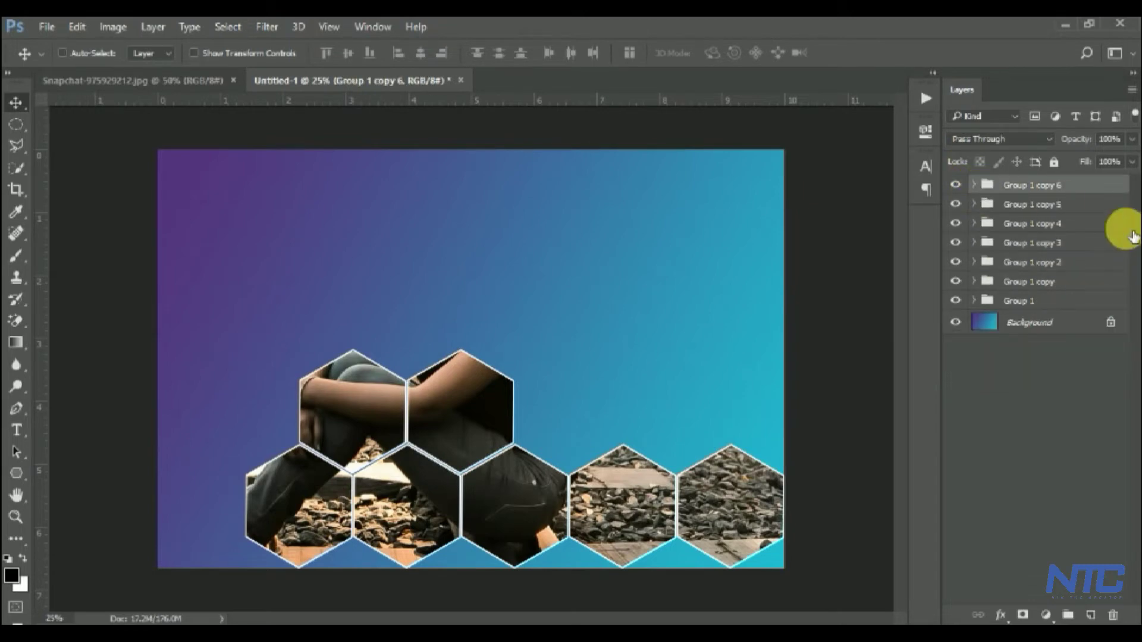
# Step: Duplicate as Group 1 copy 7 and fit its hexagon third in the upper row
pyautogui.hotkey('ctrl', 'j')
pyautogui.click(974, 185)
pyautogui.click(1011, 232)
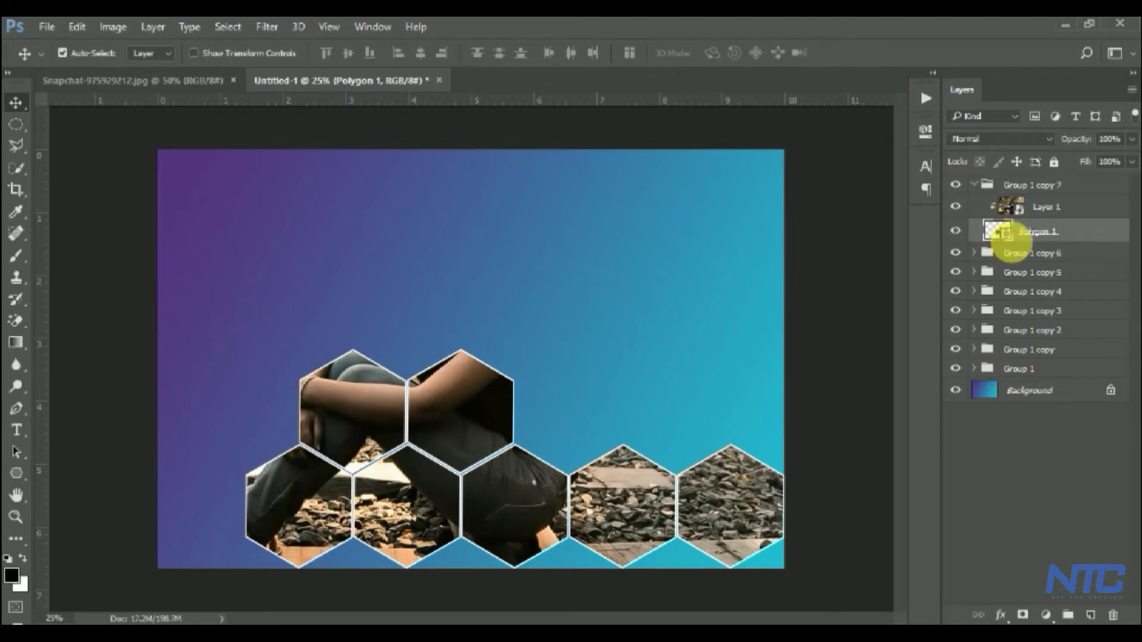
pyautogui.hotkey('shift', 'Right')
pyautogui.hotkey('shift', 'Right')
pyautogui.hotkey('shift', 'Right')
pyautogui.hotkey('shift', 'Right')
pyautogui.hotkey('shift', 'Right')
pyautogui.hotkey('shift', 'Right')
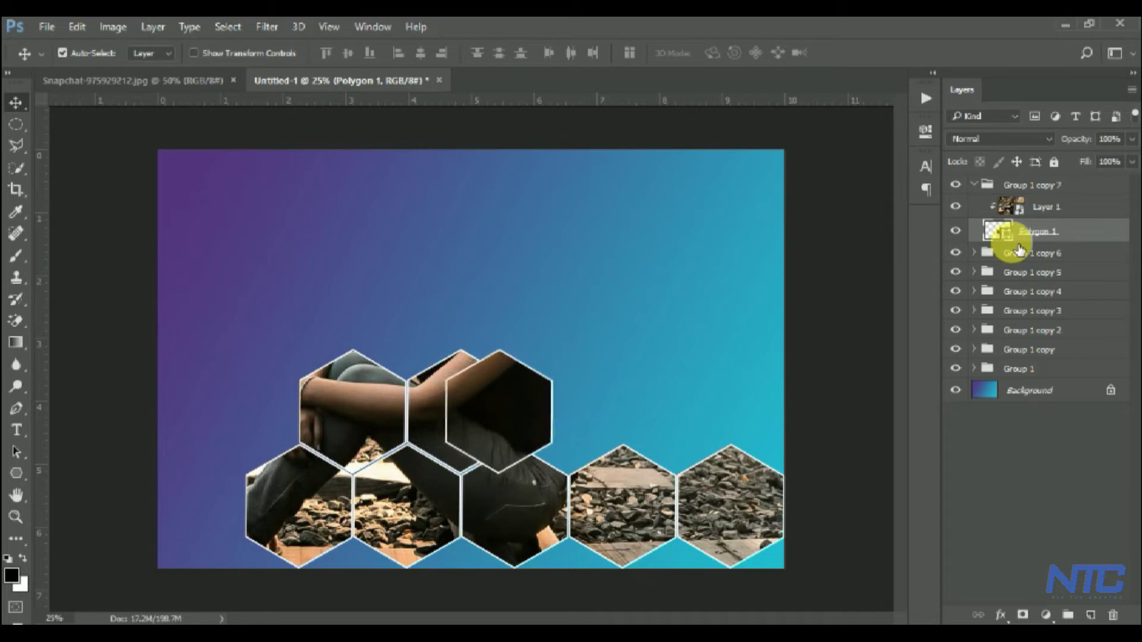
pyautogui.hotkey('shift', 'Right')
pyautogui.hotkey('shift', 'Right')
pyautogui.hotkey('shift', 'Right')
pyautogui.hotkey('shift', 'Right')
pyautogui.hotkey('shift', 'Right')
pyautogui.hotkey('shift', 'Right')
pyautogui.hotkey('shift', 'Right')
pyautogui.hotkey('shift', 'Right')
pyautogui.hotkey('shift', 'Right')
pyautogui.hotkey('shift', 'Right')
pyautogui.hotkey('shift', 'Right')
pyautogui.hotkey('shift', 'Right')
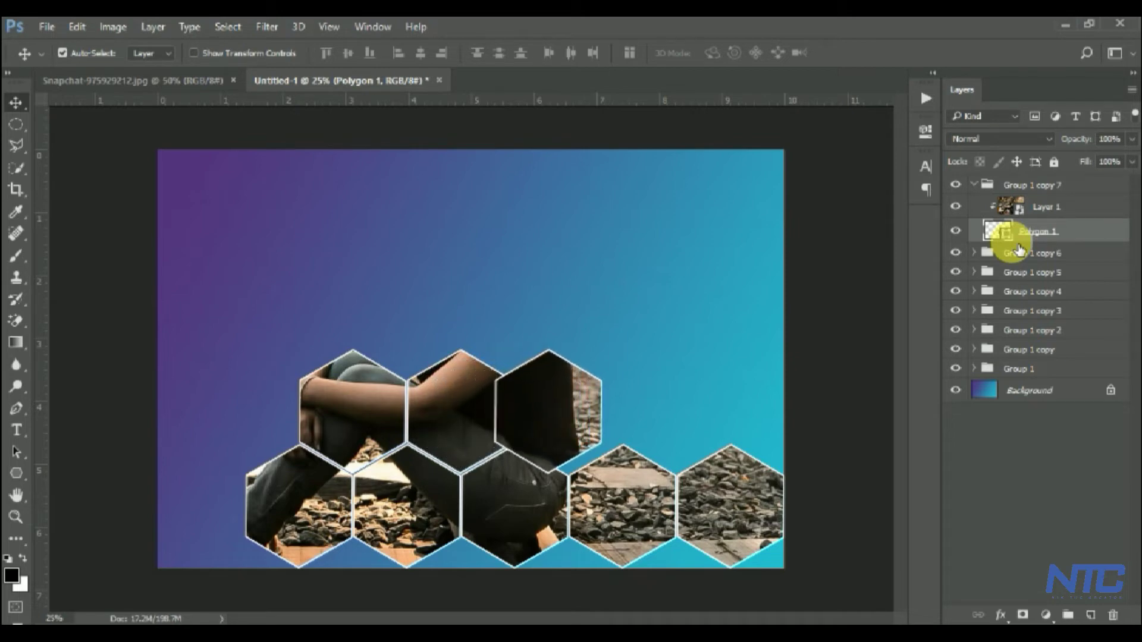
pyautogui.hotkey('shift', 'Right')
pyautogui.hotkey('shift', 'Right')
pyautogui.hotkey('shift', 'Right')
pyautogui.hotkey('shift', 'Right')
pyautogui.hotkey('shift', 'Right')
pyautogui.hotkey('shift', 'Right')
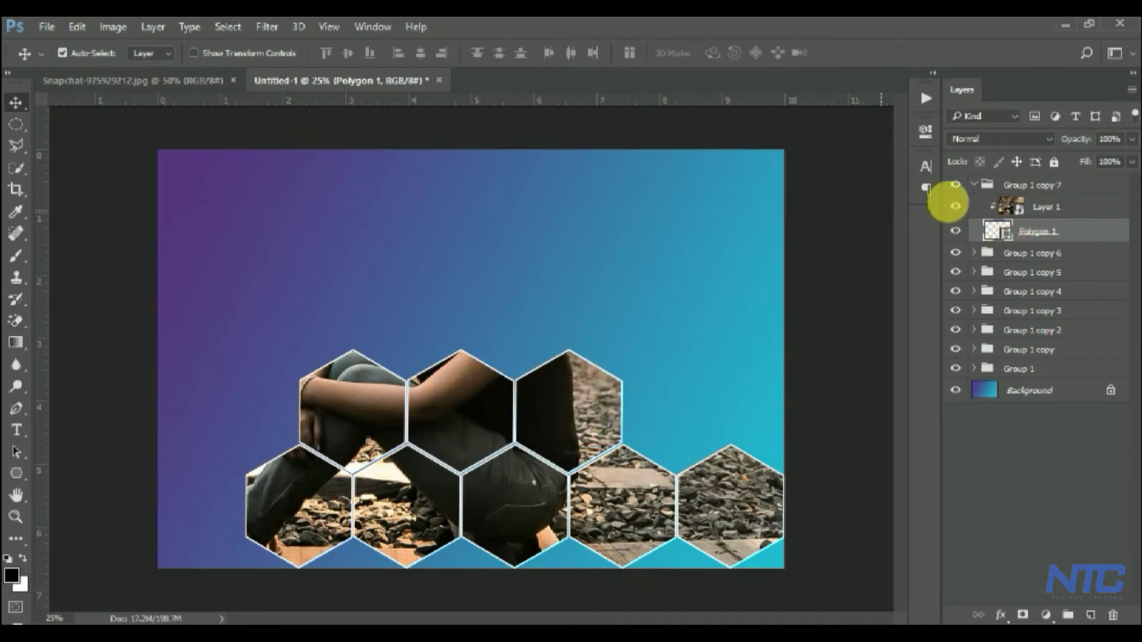
pyautogui.click(981, 185)
# Step: Add Group 1 copy 8 as the fourth upper hexagon, then duplicate it as Group 1 copy 9
pyautogui.hotkey('ctrl', 'j')
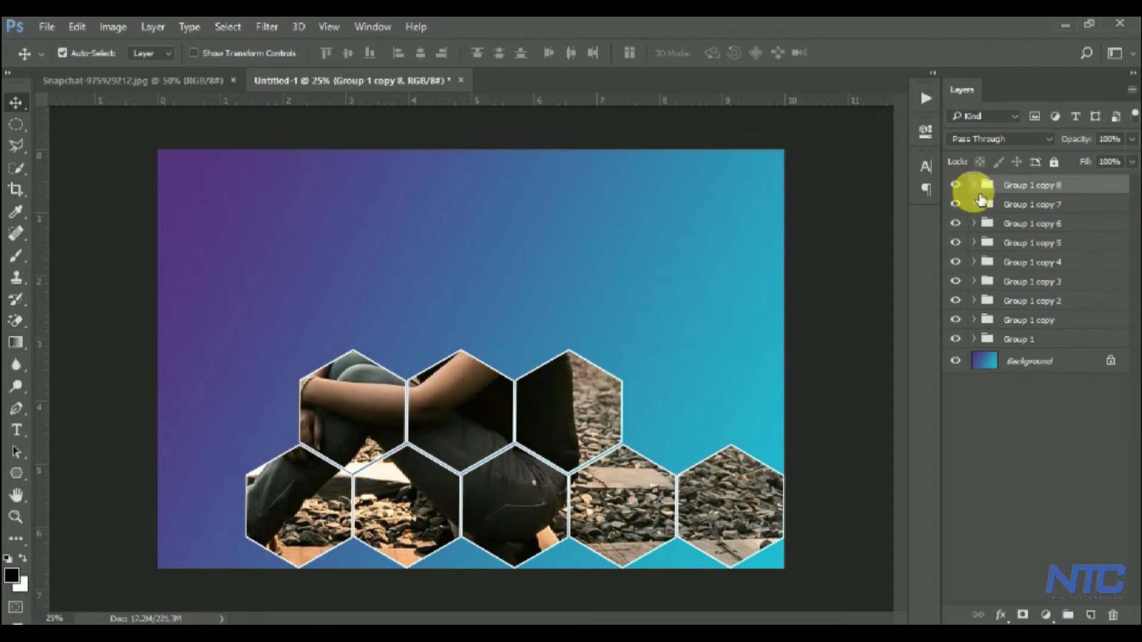
pyautogui.click(975, 185)
pyautogui.click(998, 231)
pyautogui.hotkey('shift', 'Right')
pyautogui.hotkey('shift', 'Right')
pyautogui.hotkey('shift', 'Right')
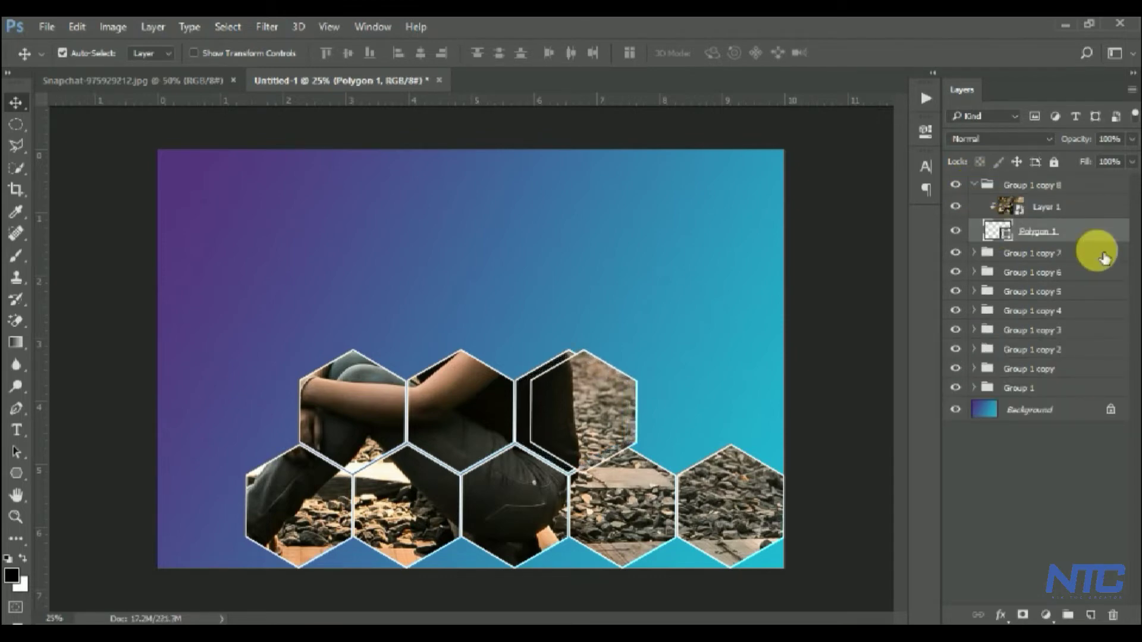
pyautogui.hotkey('shift', 'Right')
pyautogui.hotkey('shift', 'Right')
pyautogui.hotkey('shift', 'Right')
pyautogui.hotkey('shift', 'Right')
pyautogui.hotkey('shift', 'Right')
pyautogui.hotkey('shift', 'Right')
pyautogui.hotkey('shift', 'Right')
pyautogui.hotkey('shift', 'Right')
pyautogui.hotkey('shift', 'Right')
pyautogui.hotkey('shift', 'Right')
pyautogui.hotkey('shift', 'Right')
pyautogui.hotkey('shift', 'Right')
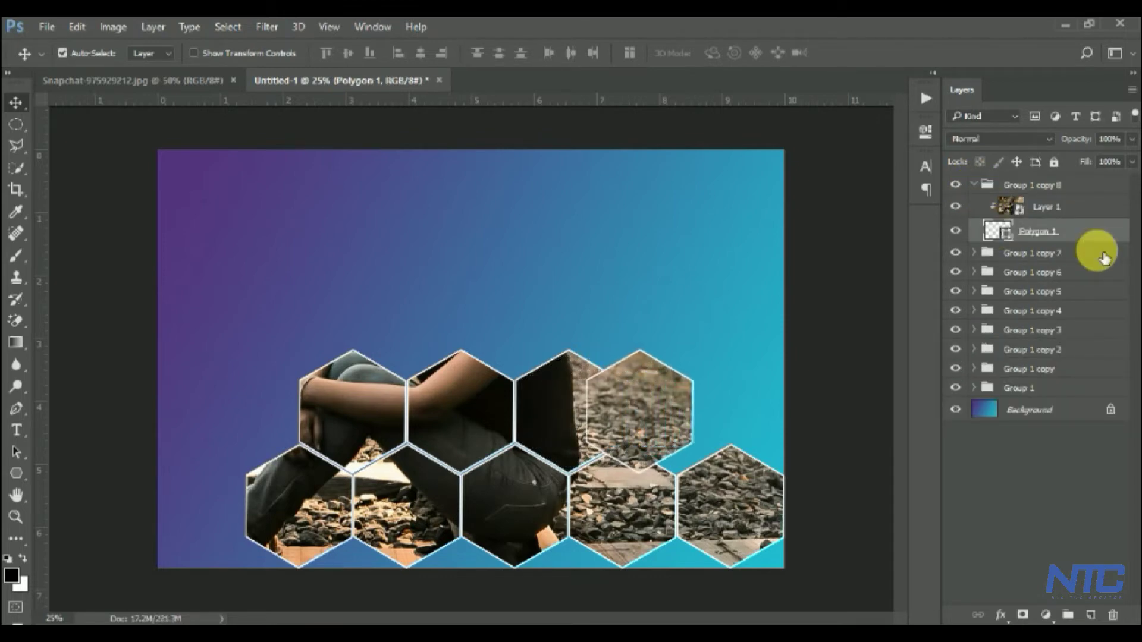
pyautogui.hotkey('shift', 'Right')
pyautogui.hotkey('shift', 'Right')
pyautogui.hotkey('shift', 'Right')
pyautogui.hotkey('shift', 'Right')
pyautogui.hotkey('shift', 'Right')
pyautogui.hotkey('shift', 'Right')
pyautogui.hotkey('shift', 'Right')
pyautogui.hotkey('shift', 'Right')
pyautogui.hotkey('shift', 'Right')
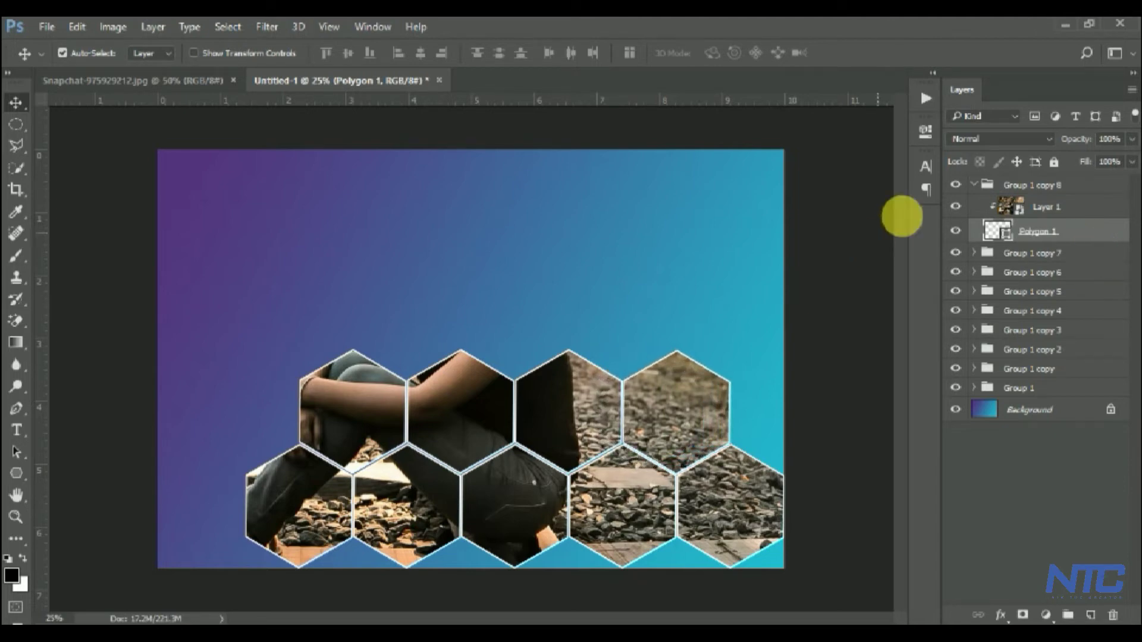
pyautogui.click(973, 185)
pyautogui.hotkey('ctrl', 'j')
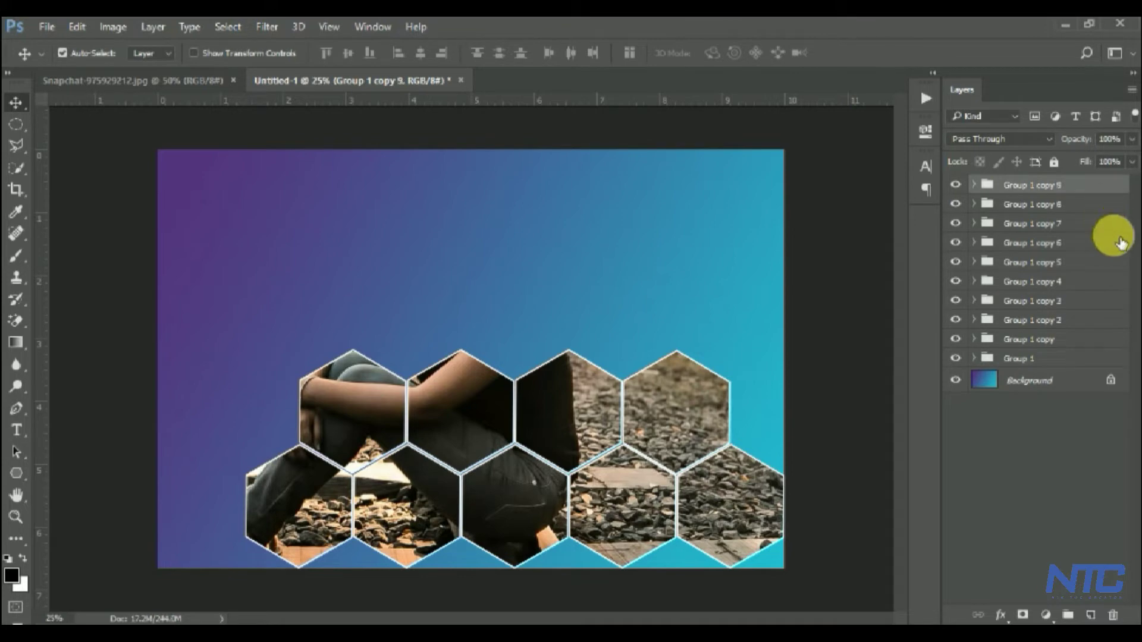
# Step: Move Group 1 copy 9's hexagon left and up to start the third row
pyautogui.click(974, 185)
pyautogui.click(1011, 238)
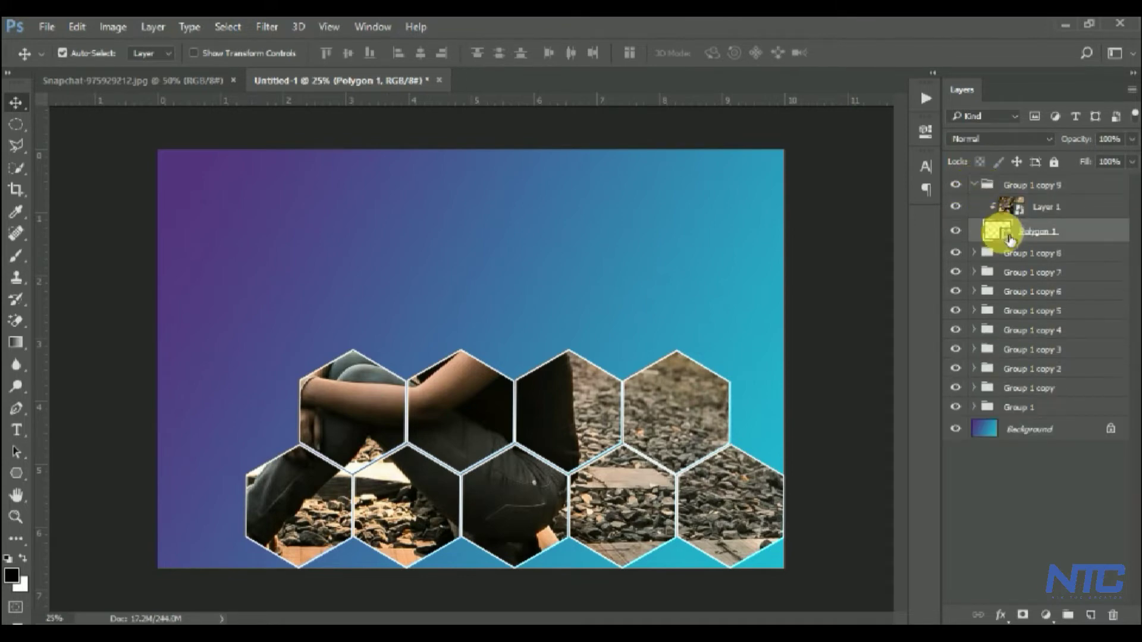
pyautogui.hotkey('shift', 'Left')
pyautogui.hotkey('shift', 'Left')
pyautogui.hotkey('shift', 'Left')
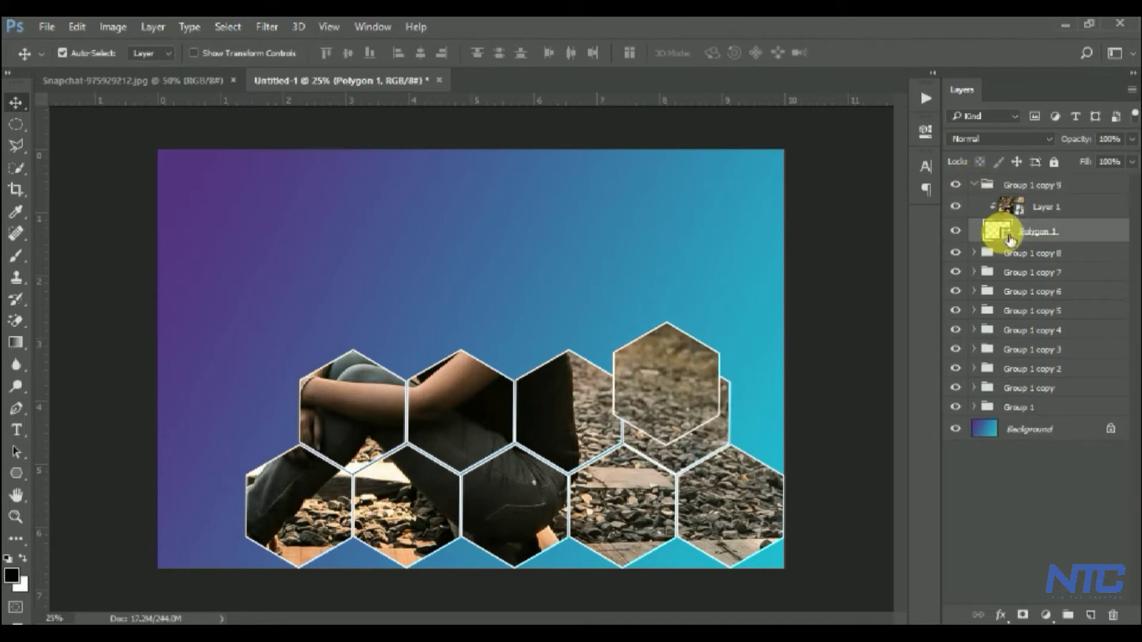
pyautogui.hotkey('shift', 'Left')
pyautogui.hotkey('shift', 'Left')
pyautogui.hotkey('shift', 'Left')
pyautogui.hotkey('shift', 'Left')
pyautogui.hotkey('shift', 'Left')
pyautogui.hotkey('shift', 'Left')
pyautogui.hotkey('shift', 'Left')
pyautogui.hotkey('shift', 'Left')
pyautogui.hotkey('shift', 'Left')
pyautogui.hotkey('shift', 'Up')
pyautogui.hotkey('shift', 'Up')
pyautogui.hotkey('shift', 'Up')
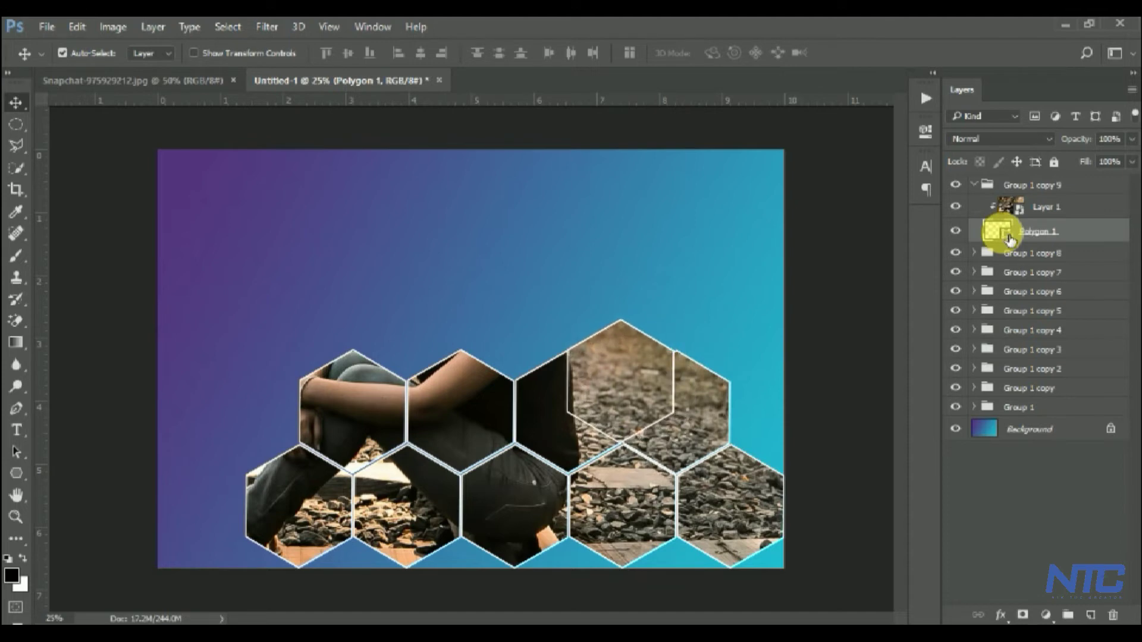
pyautogui.hotkey('shift', 'Up')
pyautogui.hotkey('shift', 'Up')
pyautogui.hotkey('shift', 'Up')
pyautogui.hotkey('shift', 'Up')
pyautogui.hotkey('shift', 'Up')
pyautogui.hotkey('shift', 'Up')
pyautogui.hotkey('shift', 'Up')
pyautogui.hotkey('shift', 'Up')
pyautogui.hotkey('shift', 'Up')
pyautogui.hotkey('shift', 'Up')
pyautogui.hotkey('shift', 'Up')
pyautogui.hotkey('shift', 'Up')
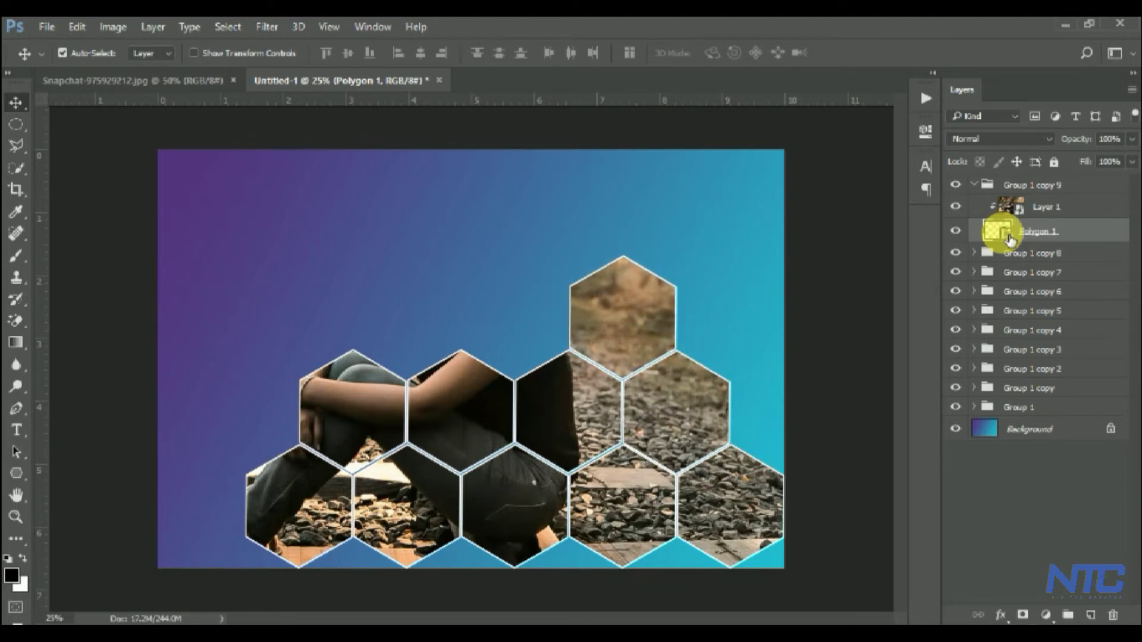
pyautogui.click(970, 184)
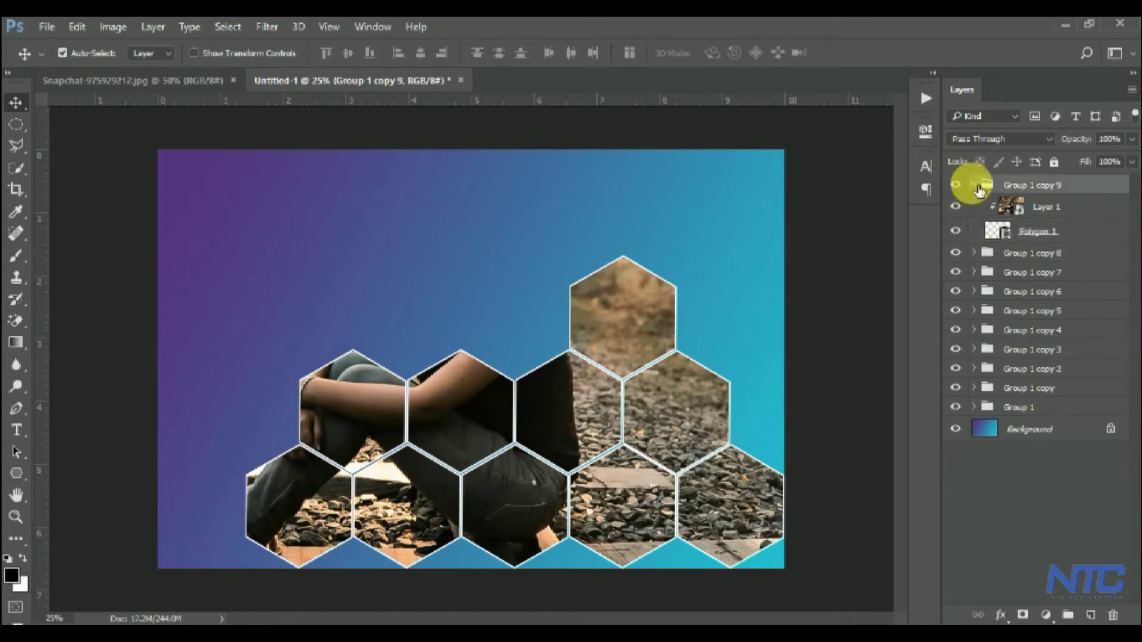
# Step: Duplicate as Group 1 copy 10 and slide its hexagon left beside its neighbour
pyautogui.hotkey('ctrl', 'j')
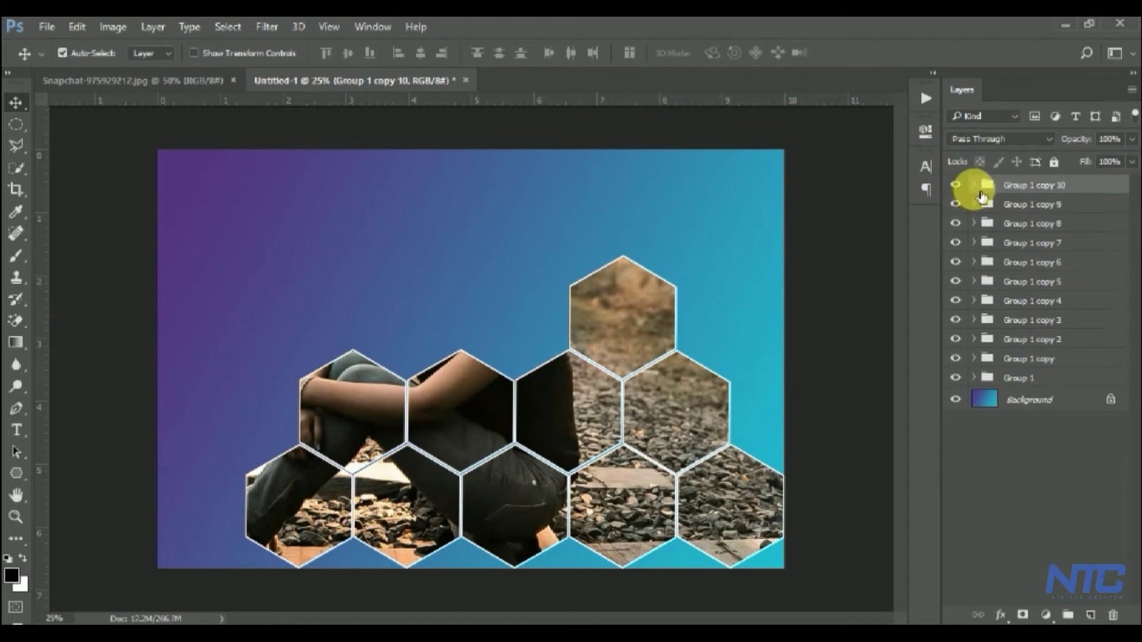
pyautogui.click(974, 184)
pyautogui.click(1008, 238)
pyautogui.hotkey('shift', 'Left')
pyautogui.hotkey('shift', 'Left')
pyautogui.hotkey('shift', 'Left')
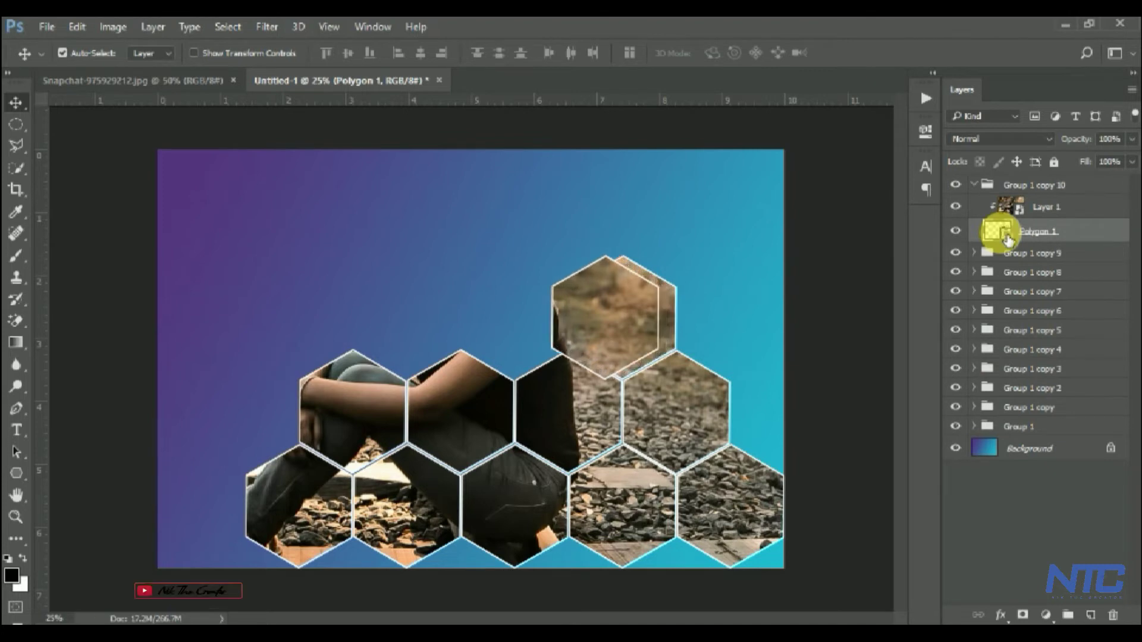
pyautogui.hotkey('shift', 'Left')
pyautogui.hotkey('shift', 'Left')
pyautogui.hotkey('shift', 'Left')
pyautogui.hotkey('shift', 'Left')
pyautogui.hotkey('shift', 'Left')
pyautogui.hotkey('shift', 'Left')
pyautogui.hotkey('shift', 'Left')
pyautogui.hotkey('shift', 'Left')
pyautogui.hotkey('shift', 'Left')
pyautogui.hotkey('shift', 'Left')
pyautogui.hotkey('shift', 'Left')
pyautogui.hotkey('shift', 'Left')
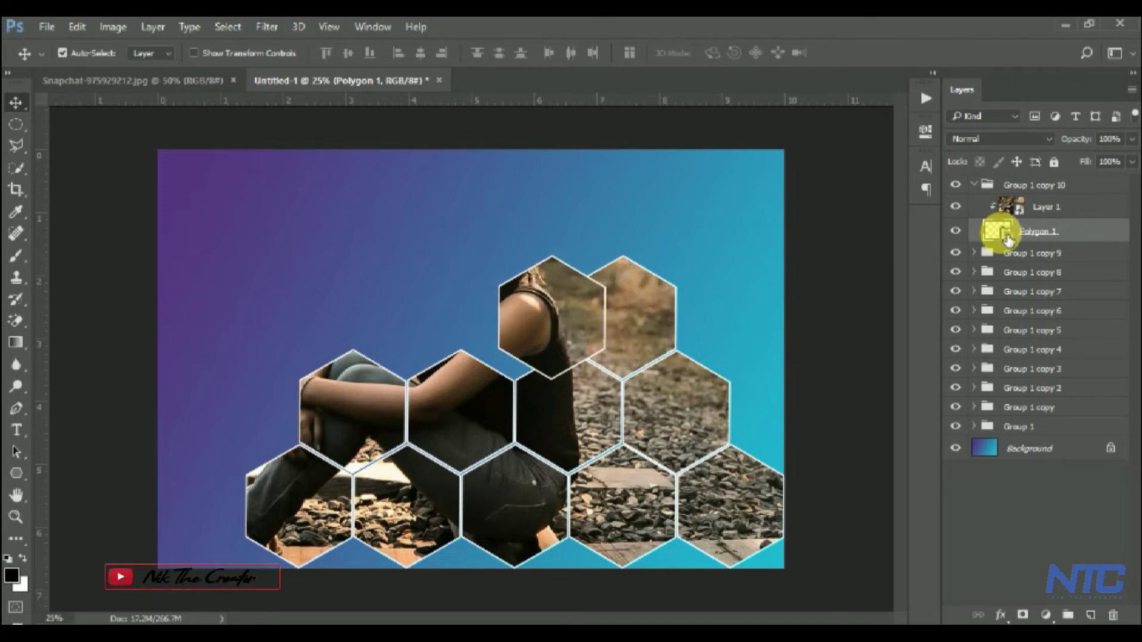
pyautogui.hotkey('shift', 'Left')
pyautogui.hotkey('shift', 'Left')
pyautogui.hotkey('shift', 'Left')
pyautogui.hotkey('shift', 'Left')
pyautogui.hotkey('shift', 'Left')
pyautogui.hotkey('shift', 'Left')
pyautogui.hotkey('shift', 'Left')
pyautogui.hotkey('shift', 'Left')
pyautogui.hotkey('shift', 'Left')
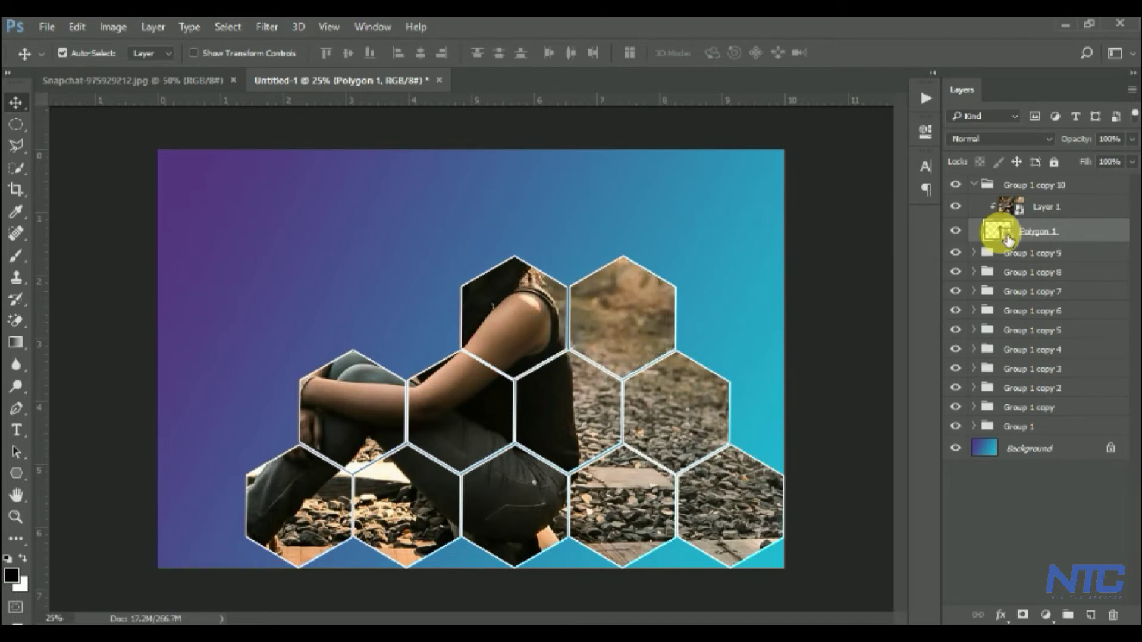
pyautogui.click(975, 186)
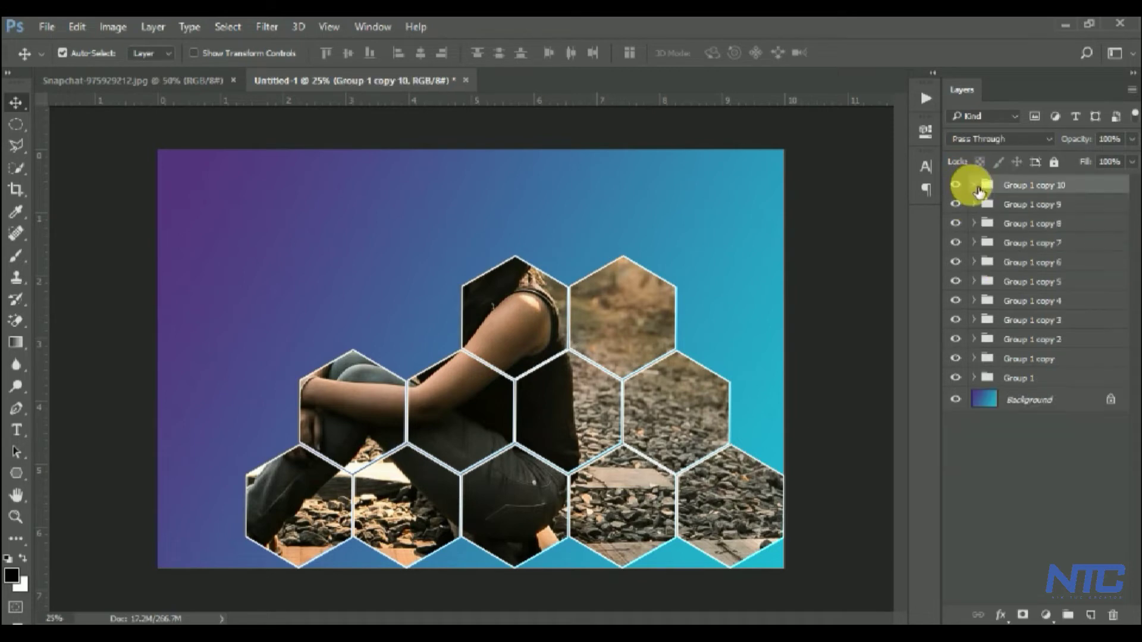
# Step: Add Group 1 copy 11 to complete the three-hexagon row, then duplicate as Group 1 copy 12
pyautogui.hotkey('ctrl', 'j')
pyautogui.click(974, 185)
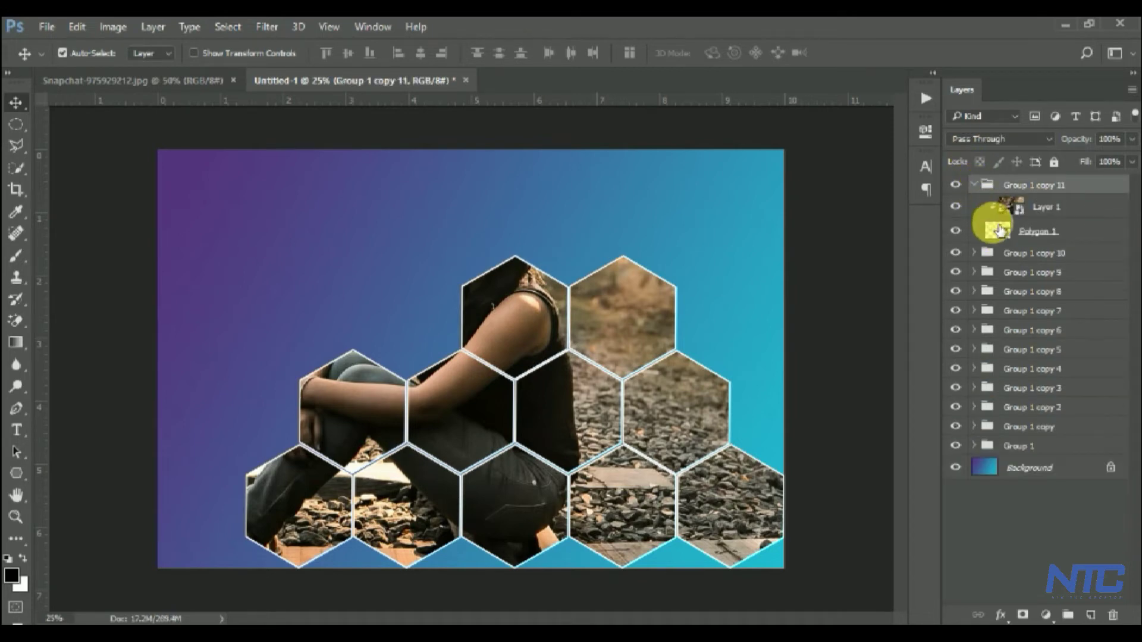
pyautogui.click(1008, 232)
pyautogui.hotkey('shift', 'Left')
pyautogui.hotkey('shift', 'Left')
pyautogui.hotkey('shift', 'Left')
pyautogui.hotkey('shift', 'Left')
pyautogui.hotkey('shift', 'Left')
pyautogui.hotkey('shift', 'Left')
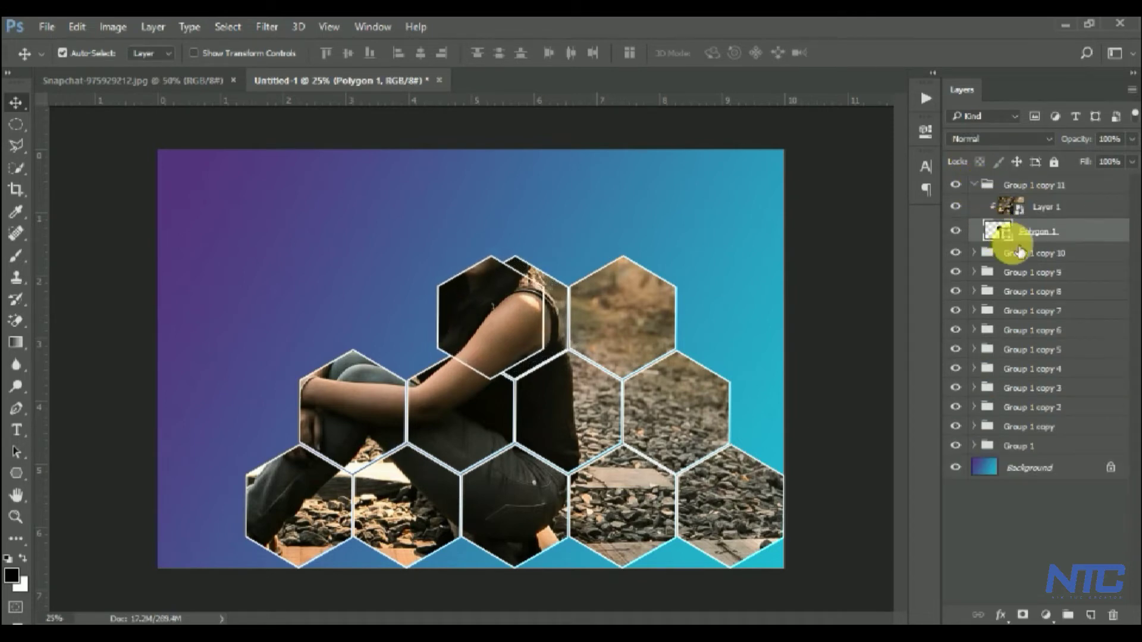
pyautogui.hotkey('shift', 'Left')
pyautogui.hotkey('shift', 'Left')
pyautogui.hotkey('shift', 'Left')
pyautogui.hotkey('shift', 'Left')
pyautogui.hotkey('shift', 'Left')
pyautogui.hotkey('shift', 'Left')
pyautogui.hotkey('shift', 'Left')
pyautogui.hotkey('shift', 'Left')
pyautogui.hotkey('shift', 'Left')
pyautogui.hotkey('shift', 'Left')
pyautogui.hotkey('shift', 'Left')
pyautogui.hotkey('shift', 'Left')
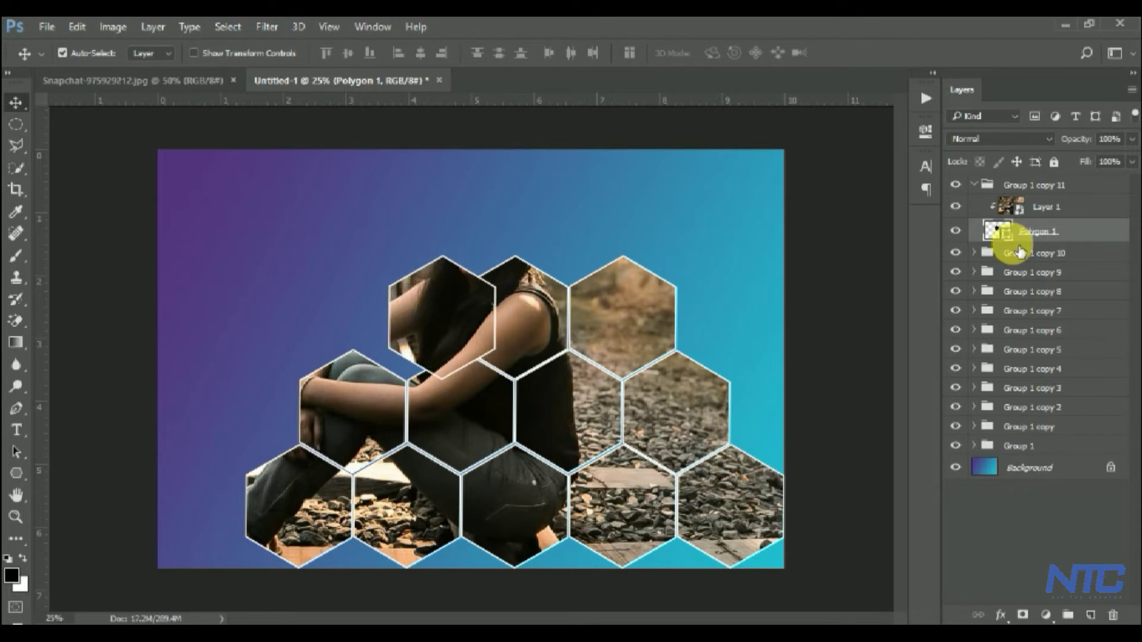
pyautogui.hotkey('shift', 'Left')
pyautogui.hotkey('shift', 'Left')
pyautogui.hotkey('shift', 'Left')
pyautogui.hotkey('shift', 'Left')
pyautogui.hotkey('shift', 'Left')
pyautogui.hotkey('shift', 'Left')
pyautogui.hotkey('shift', 'Left')
pyautogui.hotkey('shift', 'Left')
pyautogui.hotkey('shift', 'Left')
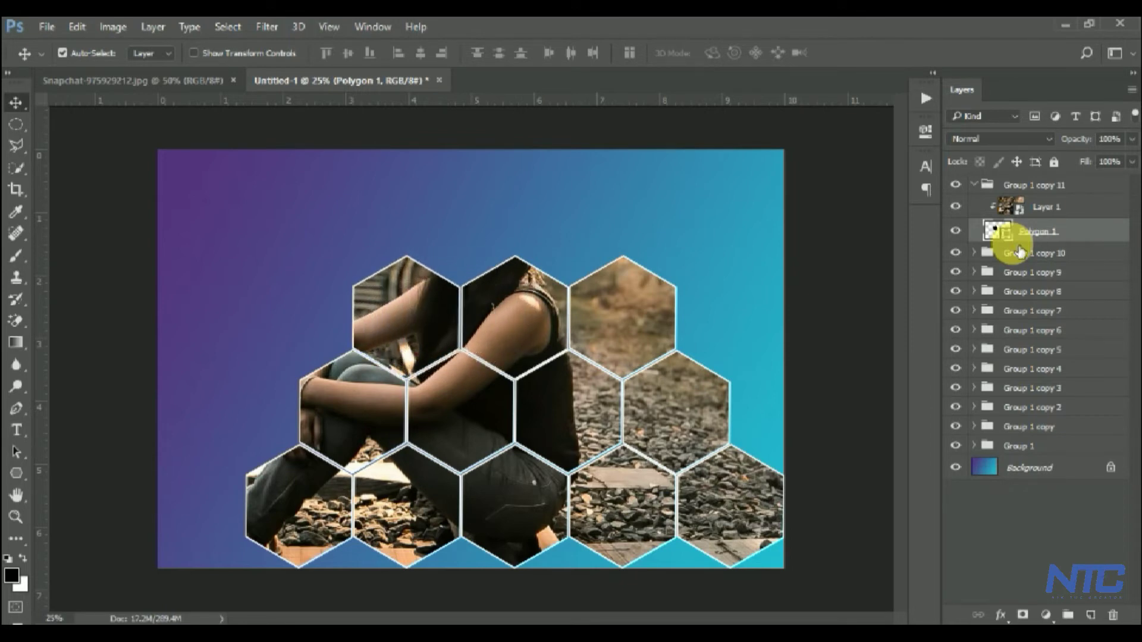
pyautogui.click(973, 185)
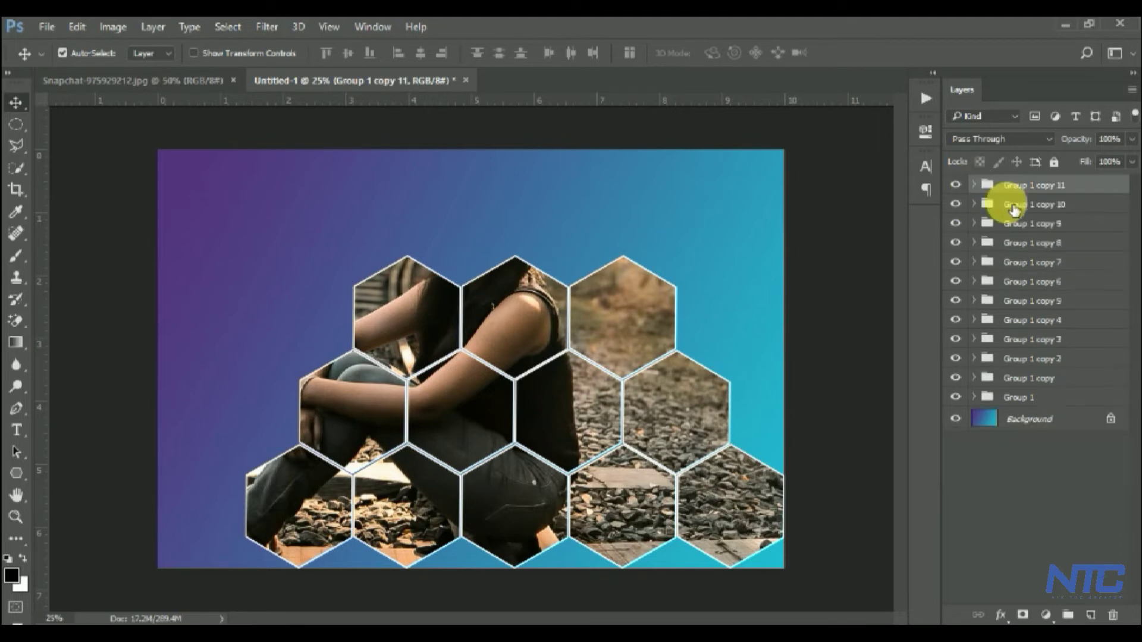
pyautogui.hotkey('ctrl', 'j')
# Step: Move Group 1 copy 12's hexagon up and right so it frames the girl's face
pyautogui.click(974, 185)
pyautogui.click(1021, 235)
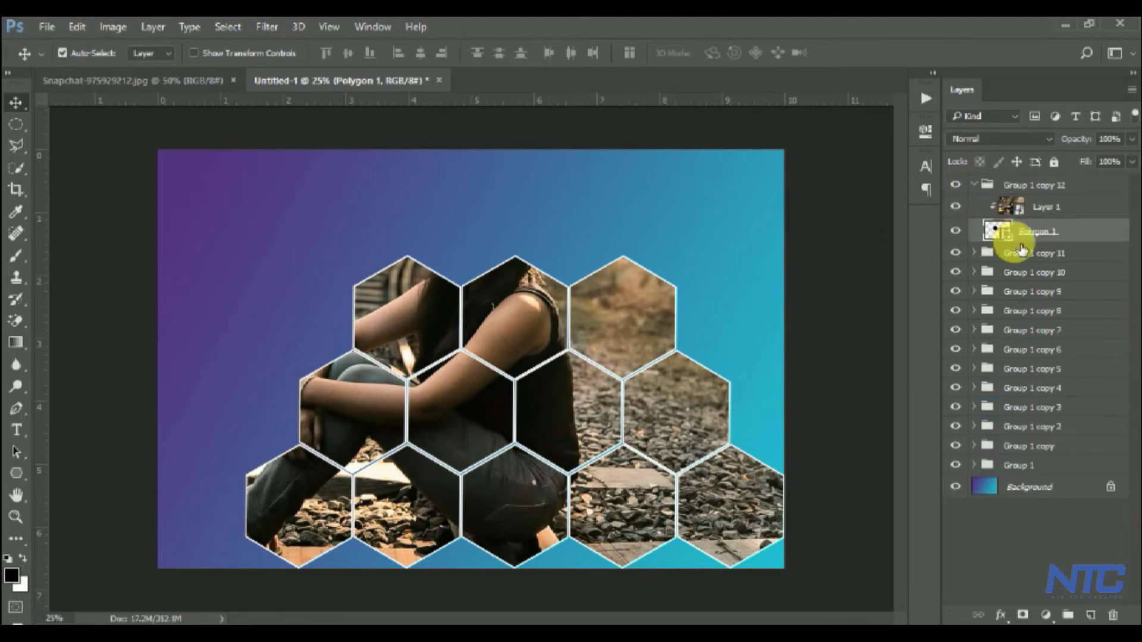
pyautogui.hotkey('shift', 'Up')
pyautogui.hotkey('shift', 'Up')
pyautogui.hotkey('shift', 'Up')
pyautogui.hotkey('shift', 'Right')
pyautogui.hotkey('shift', 'Right')
pyautogui.hotkey('shift', 'Right')
pyautogui.hotkey('shift', 'Right')
pyautogui.hotkey('shift', 'Right')
pyautogui.hotkey('shift', 'Right')
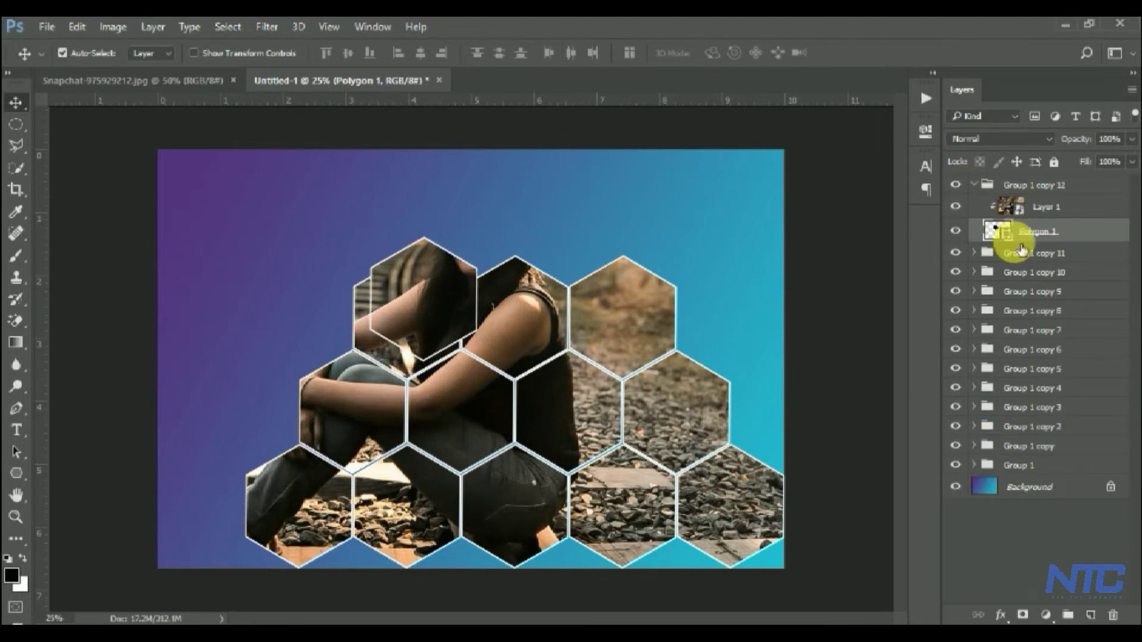
pyautogui.hotkey('shift', 'Right')
pyautogui.hotkey('shift', 'Right')
pyautogui.hotkey('shift', 'Right')
pyautogui.hotkey('shift', 'Right')
pyautogui.hotkey('shift', 'Right')
pyautogui.hotkey('shift', 'Right')
pyautogui.hotkey('shift', 'Right')
pyautogui.hotkey('shift', 'Right')
pyautogui.hotkey('shift', 'Right')
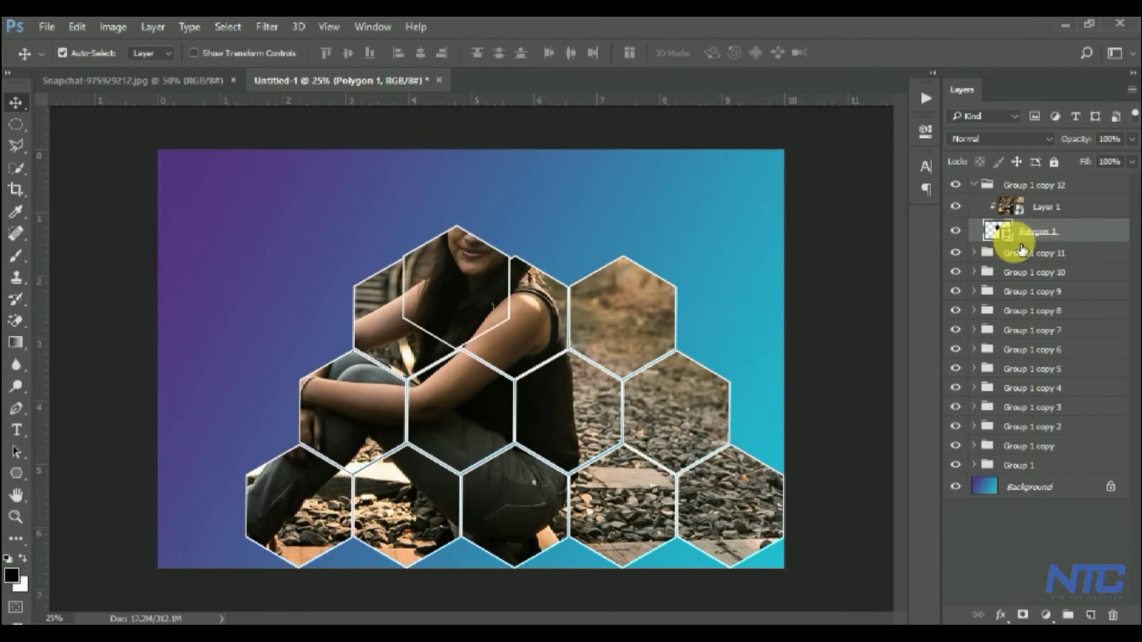
pyautogui.hotkey('shift', 'Up')
pyautogui.hotkey('shift', 'Up')
pyautogui.hotkey('shift', 'Up')
pyautogui.hotkey('shift', 'Up')
pyautogui.hotkey('shift', 'Up')
pyautogui.hotkey('shift', 'Up')
pyautogui.hotkey('shift', 'Up')
pyautogui.hotkey('shift', 'Up')
pyautogui.hotkey('shift', 'Up')
pyautogui.hotkey('shift', 'Up')
pyautogui.hotkey('shift', 'Up')
pyautogui.hotkey('shift', 'Up')
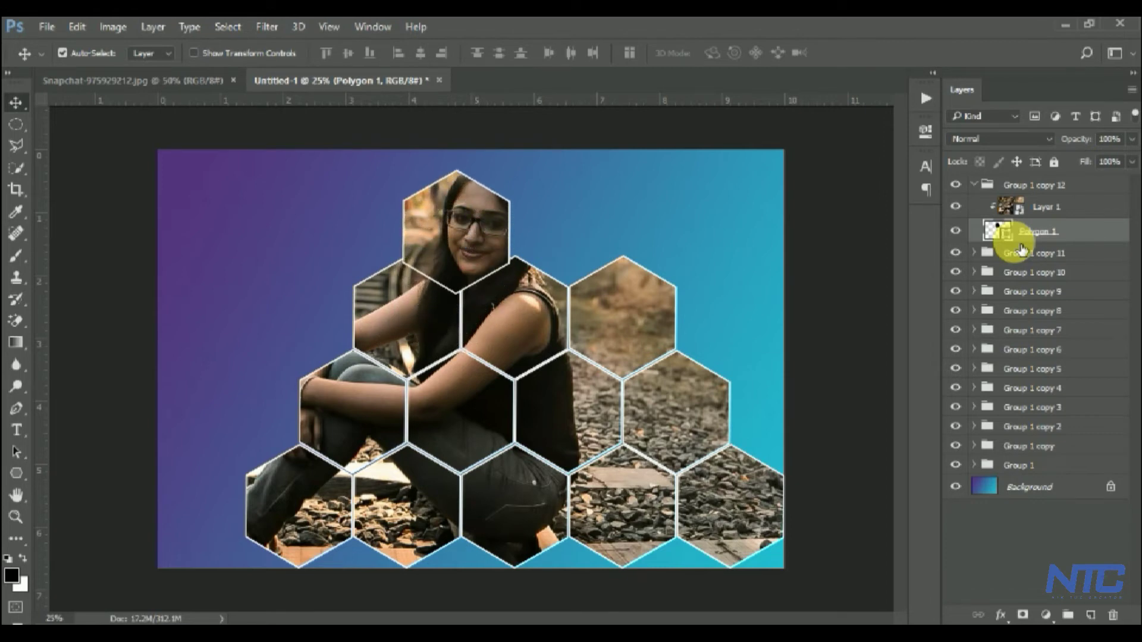
pyautogui.hotkey('shift', 'Up')
pyautogui.hotkey('shift', 'Up')
pyautogui.hotkey('shift', 'Up')
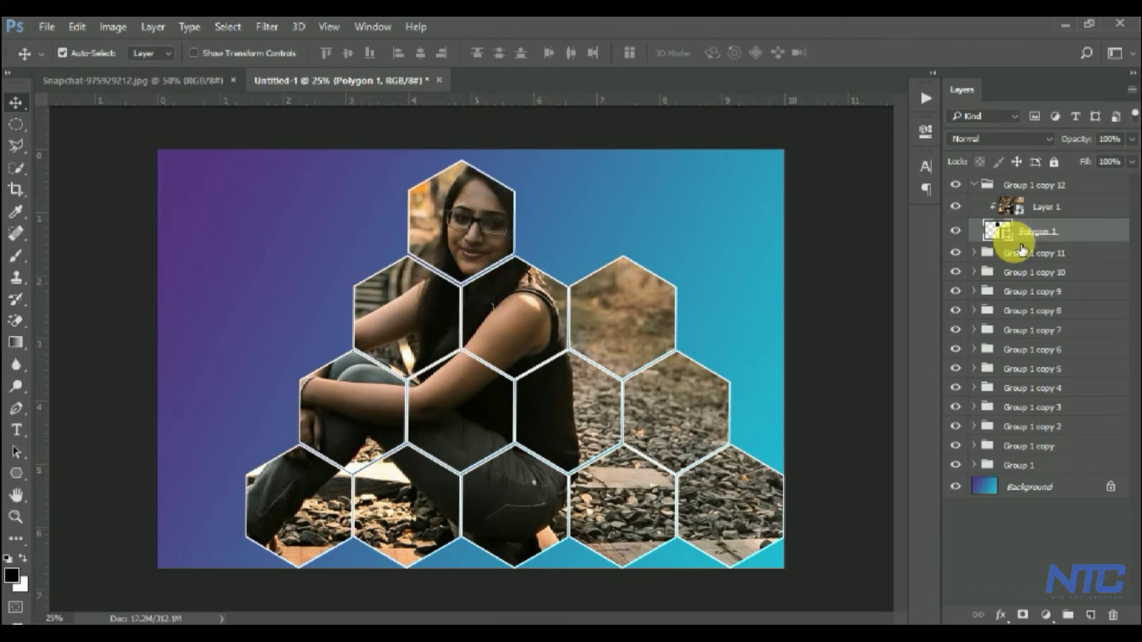
pyautogui.click(981, 188)
pyautogui.click(974, 185)
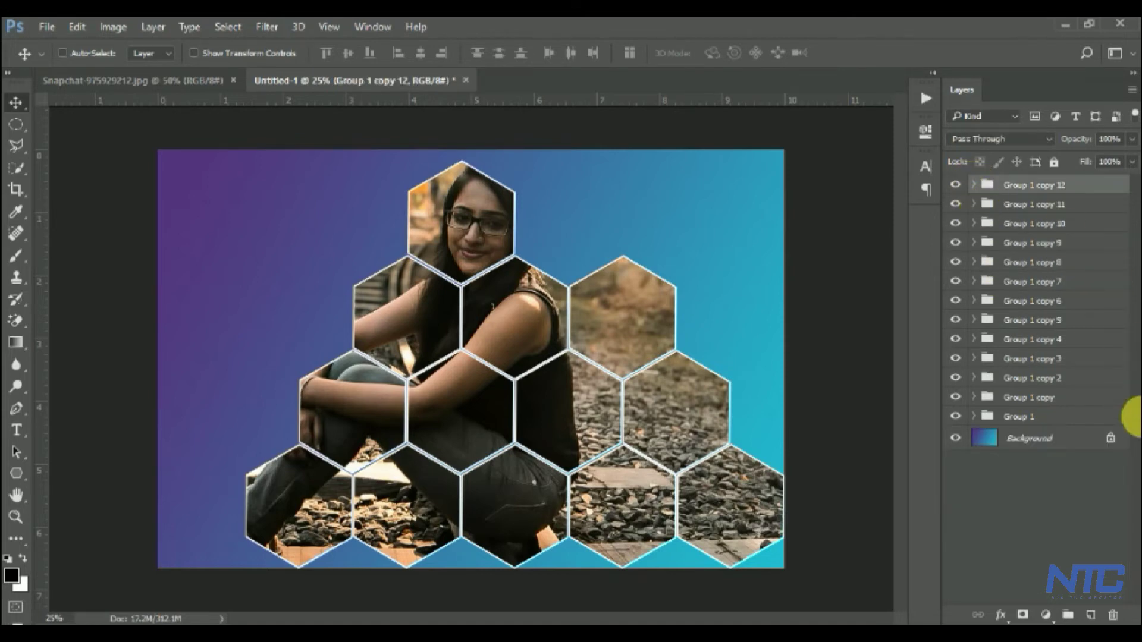
# Step: Duplicate it as Group 1 copy 13 and shift that hexagon right beside the face
pyautogui.hotkey('ctrl', 'j')
pyautogui.click(976, 185)
pyautogui.click(1030, 238)
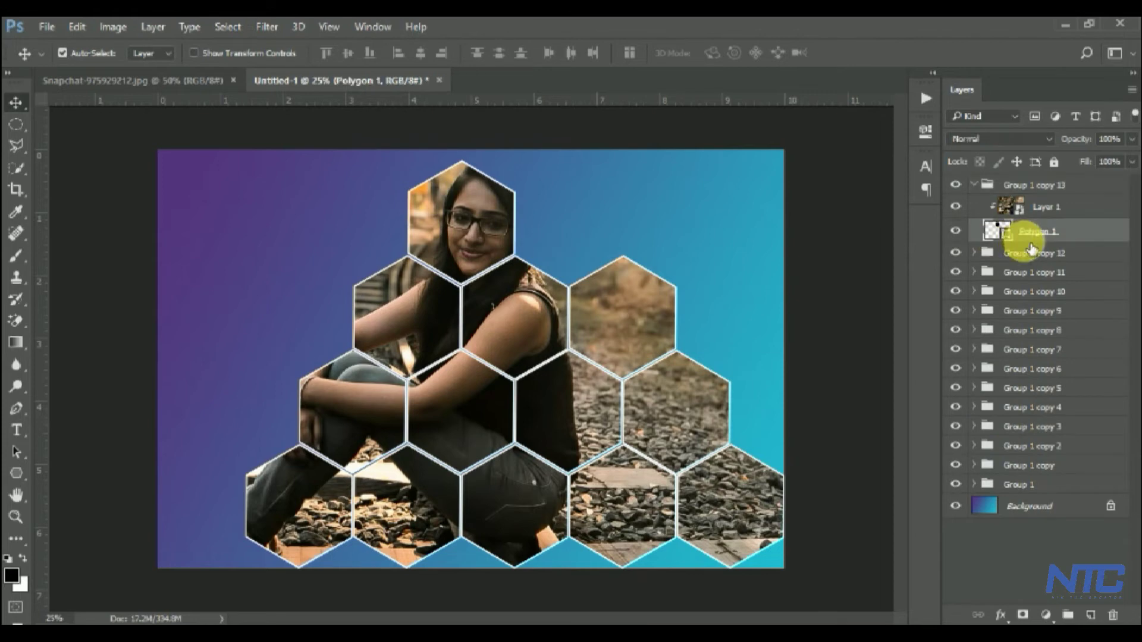
pyautogui.hotkey('shift', 'Right')
pyautogui.hotkey('shift', 'Right')
pyautogui.hotkey('shift', 'Right')
pyautogui.hotkey('shift', 'Right')
pyautogui.hotkey('shift', 'Right')
pyautogui.hotkey('shift', 'Right')
pyautogui.hotkey('shift', 'Right')
pyautogui.hotkey('shift', 'Right')
pyautogui.hotkey('shift', 'Right')
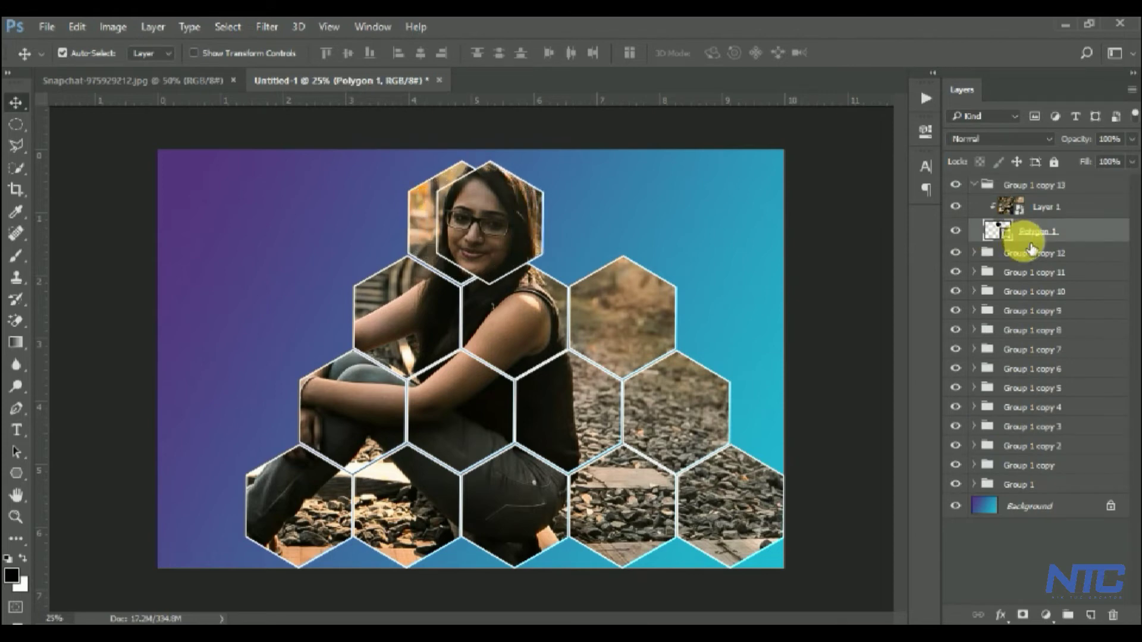
pyautogui.hotkey('shift', 'Right')
pyautogui.hotkey('shift', 'Right')
pyautogui.hotkey('shift', 'Right')
pyautogui.hotkey('shift', 'Right')
pyautogui.hotkey('shift', 'Right')
pyautogui.hotkey('shift', 'Right')
pyautogui.hotkey('shift', 'Right')
pyautogui.hotkey('shift', 'Right')
pyautogui.hotkey('shift', 'Right')
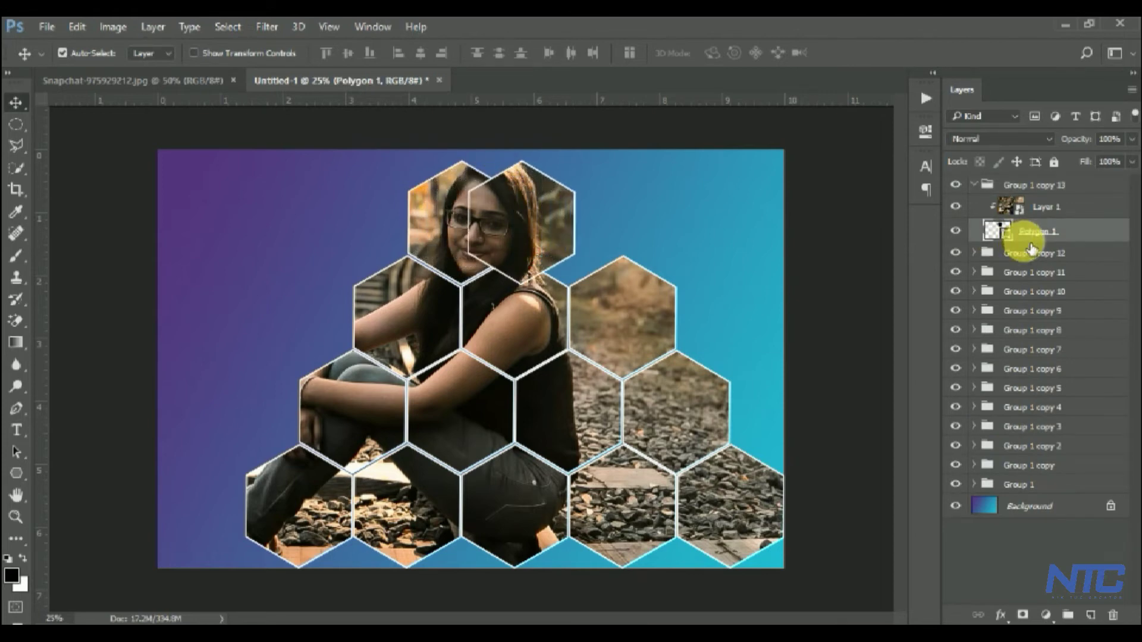
pyautogui.hotkey('shift', 'Right')
pyautogui.hotkey('shift', 'Right')
pyautogui.hotkey('shift', 'Right')
pyautogui.hotkey('shift', 'Right')
pyautogui.hotkey('shift', 'Right')
pyautogui.hotkey('shift', 'Right')
pyautogui.hotkey('shift', 'Right')
pyautogui.hotkey('shift', 'Right')
pyautogui.hotkey('shift', 'Right')
pyautogui.hotkey('shift', 'Right')
pyautogui.hotkey('shift', 'Right')
pyautogui.hotkey('shift', 'Right')
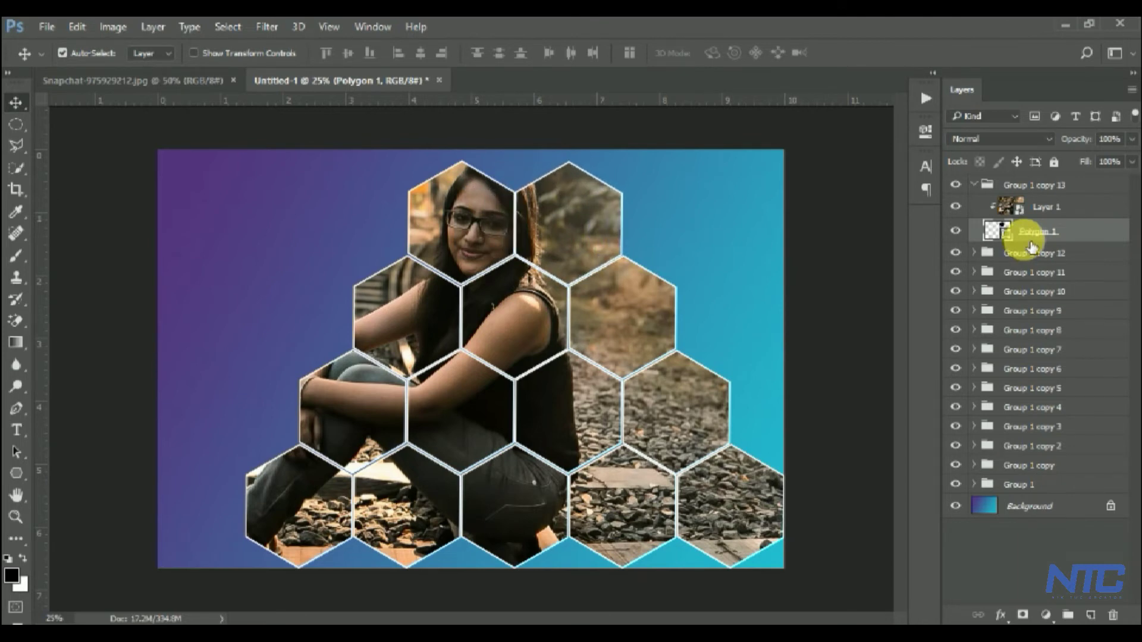
# Step: Duplicate again as Group 1 copy 14 and place its hexagon at the apex by the top edge
pyautogui.click(968, 186)
pyautogui.hotkey('ctrl', 'j')
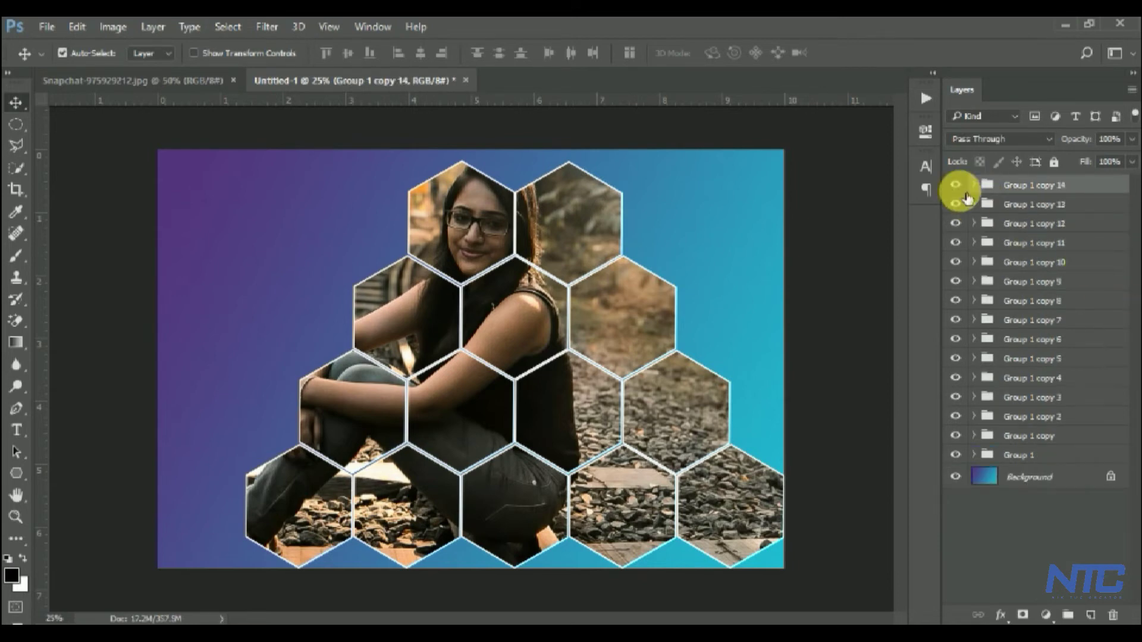
pyautogui.click(974, 185)
pyautogui.click(1094, 232)
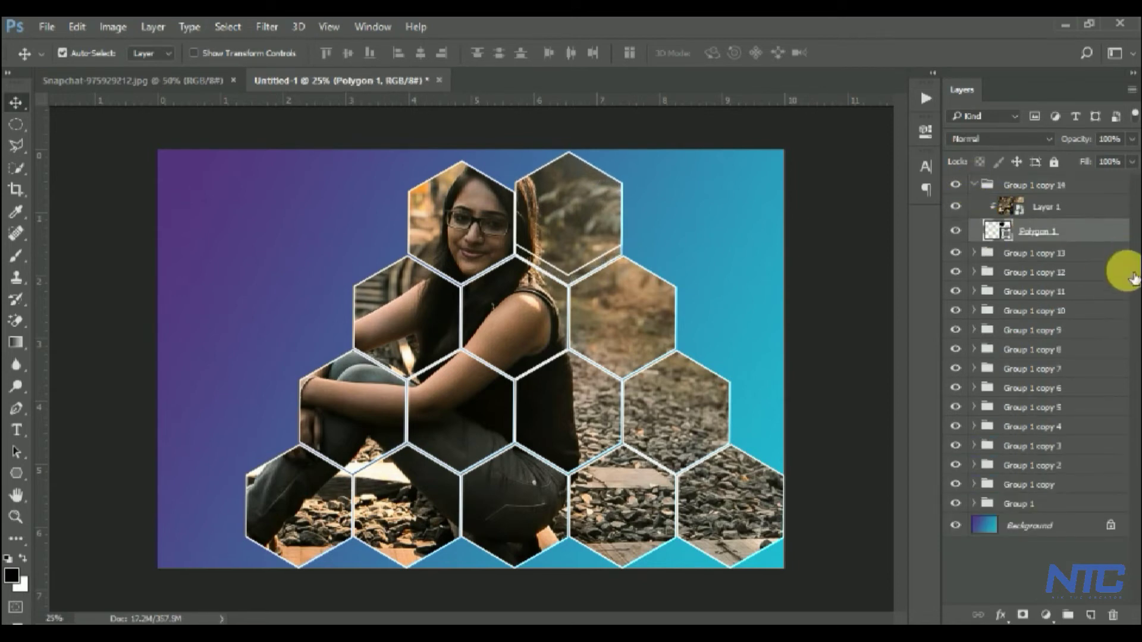
pyautogui.hotkey('shift', 'Left')
pyautogui.hotkey('shift', 'Left')
pyautogui.hotkey('shift', 'Left')
pyautogui.hotkey('shift', 'Up')
pyautogui.hotkey('shift', 'Up')
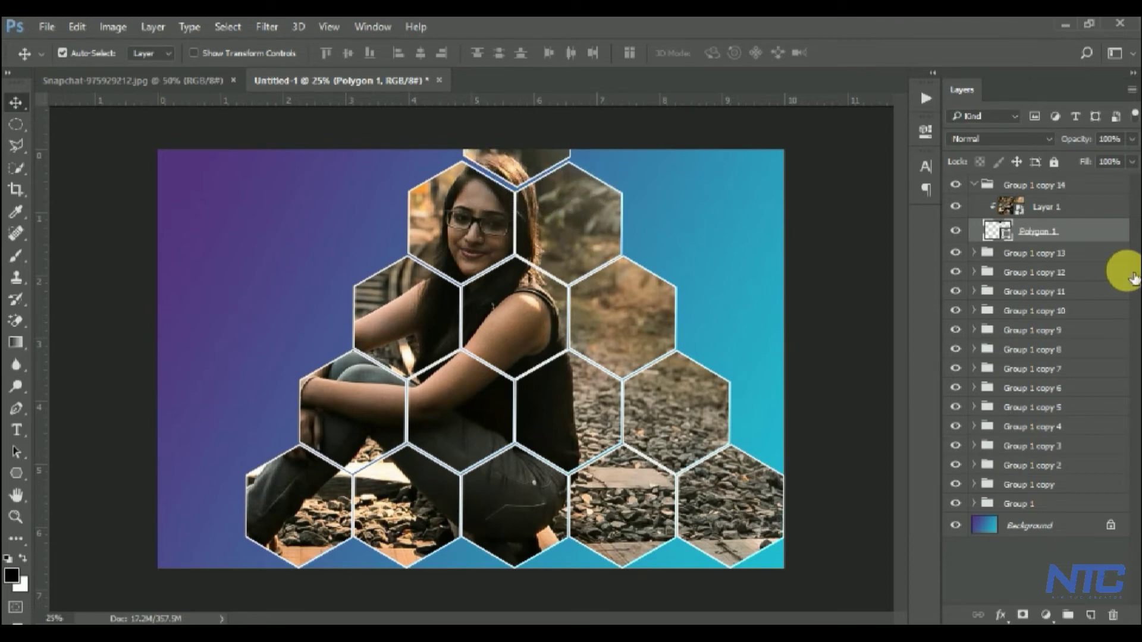
pyautogui.click(980, 188)
# Step: Select all the Group 1 hexagon groups in the Layers panel
pyautogui.keyDown('shift'); pyautogui.click(1011, 204); pyautogui.keyUp('shift')
pyautogui.keyDown('shift'); pyautogui.click(1022, 224); pyautogui.keyUp('shift')
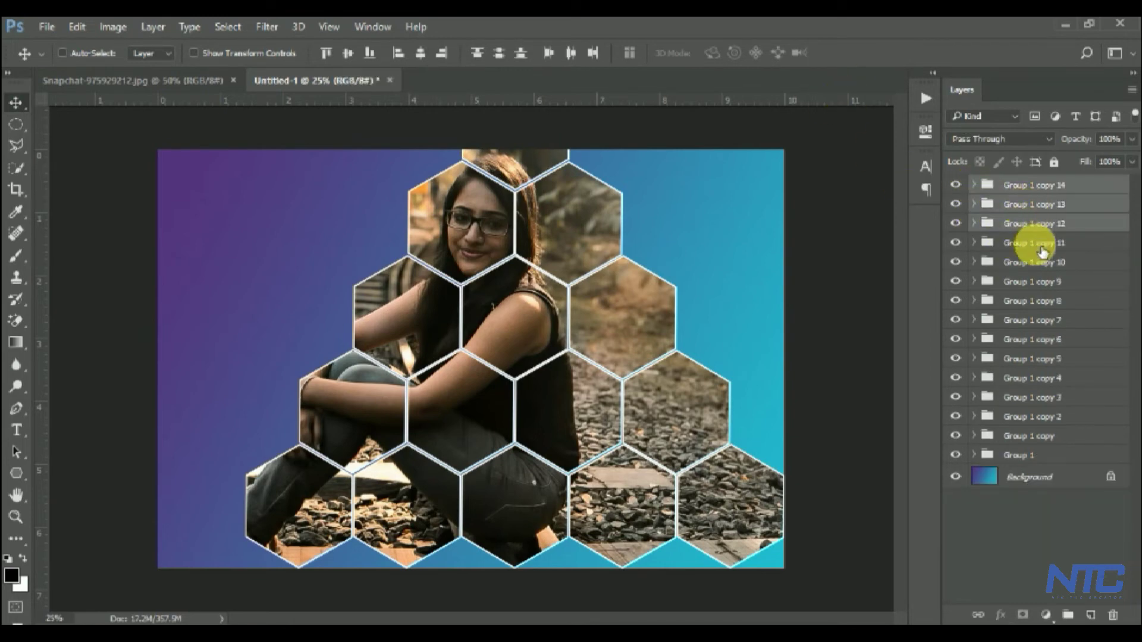
pyautogui.keyDown('shift'); pyautogui.click(1032, 243); pyautogui.keyUp('shift')
pyautogui.keyDown('shift'); pyautogui.click(1038, 262); pyautogui.keyUp('shift')
pyautogui.keyDown('shift'); pyautogui.click(1047, 281); pyautogui.keyUp('shift')
pyautogui.keyDown('shift'); pyautogui.click(1056, 301); pyautogui.keyUp('shift')
pyautogui.keyDown('shift'); pyautogui.click(1062, 321); pyautogui.keyUp('shift')
pyautogui.keyDown('shift'); pyautogui.click(1068, 339); pyautogui.keyUp('shift')
pyautogui.keyDown('shift'); pyautogui.click(1068, 359); pyautogui.keyUp('shift')
pyautogui.keyDown('shift'); pyautogui.click(1067, 378); pyautogui.keyUp('shift')
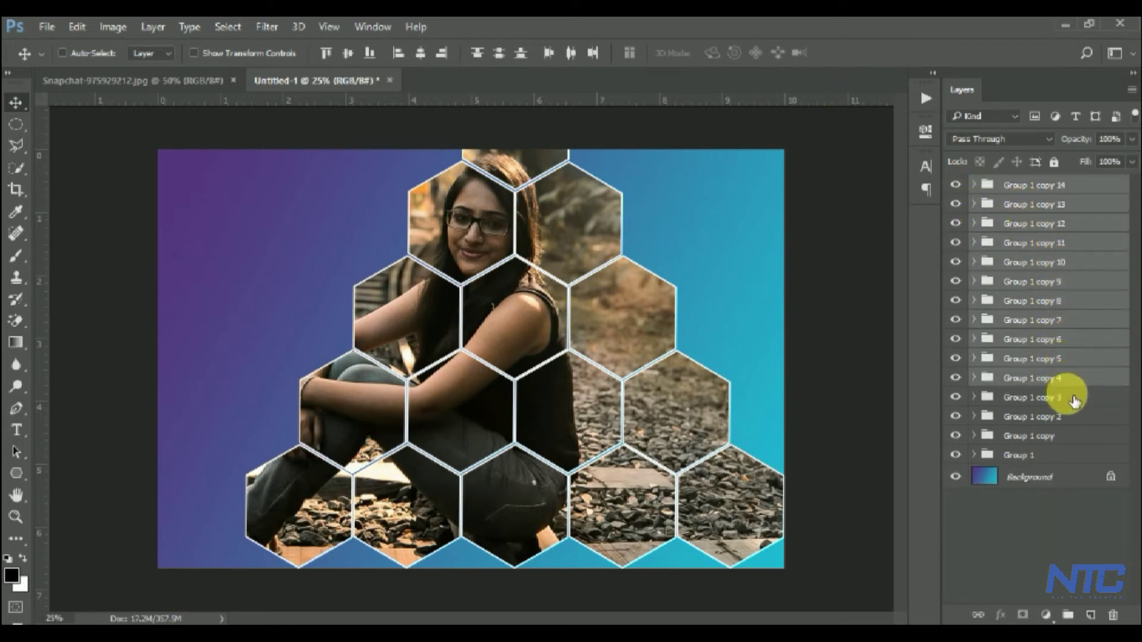
pyautogui.keyDown('shift'); pyautogui.click(1074, 417); pyautogui.keyUp('shift')
pyautogui.keyDown('shift'); pyautogui.click(1077, 436); pyautogui.keyUp('shift')
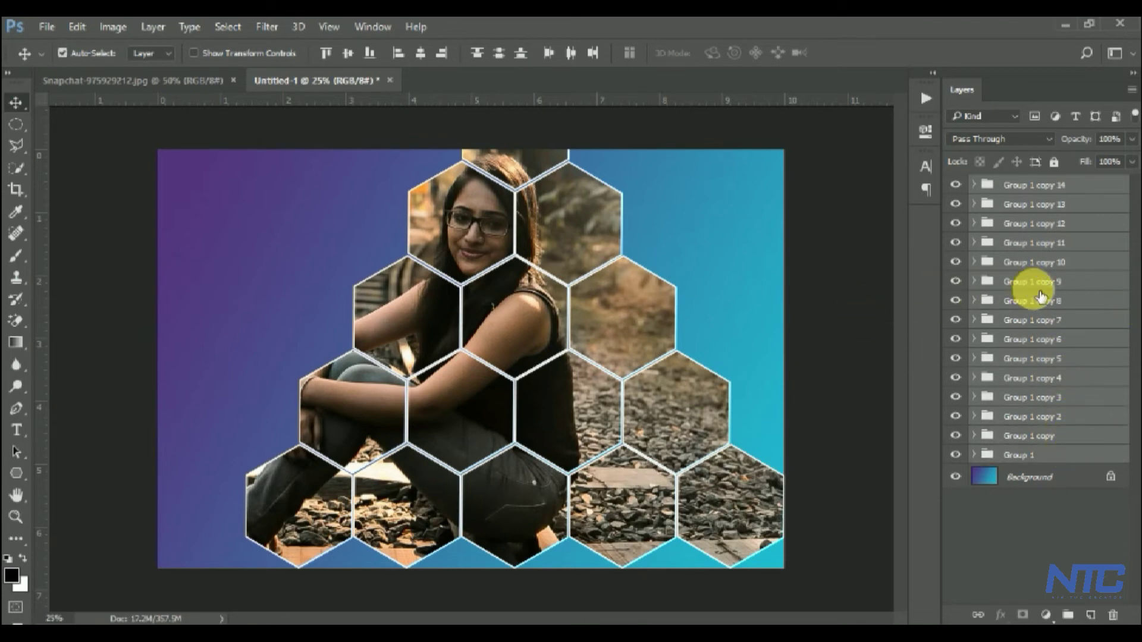
# Step: Scale the selected hexagon pyramid down to about 81% and apply the transform
pyautogui.hotkey('ctrl', 't')
pyautogui.hotkey('ctrl', '-')
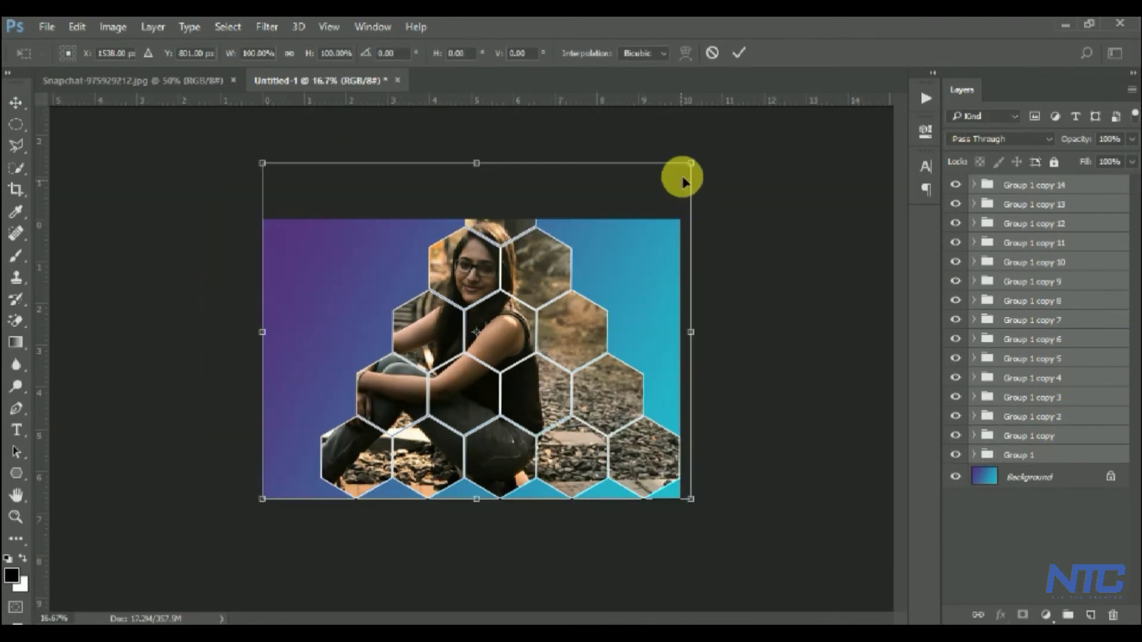
pyautogui.moveTo(689, 170); pyautogui.dragTo(654, 236)
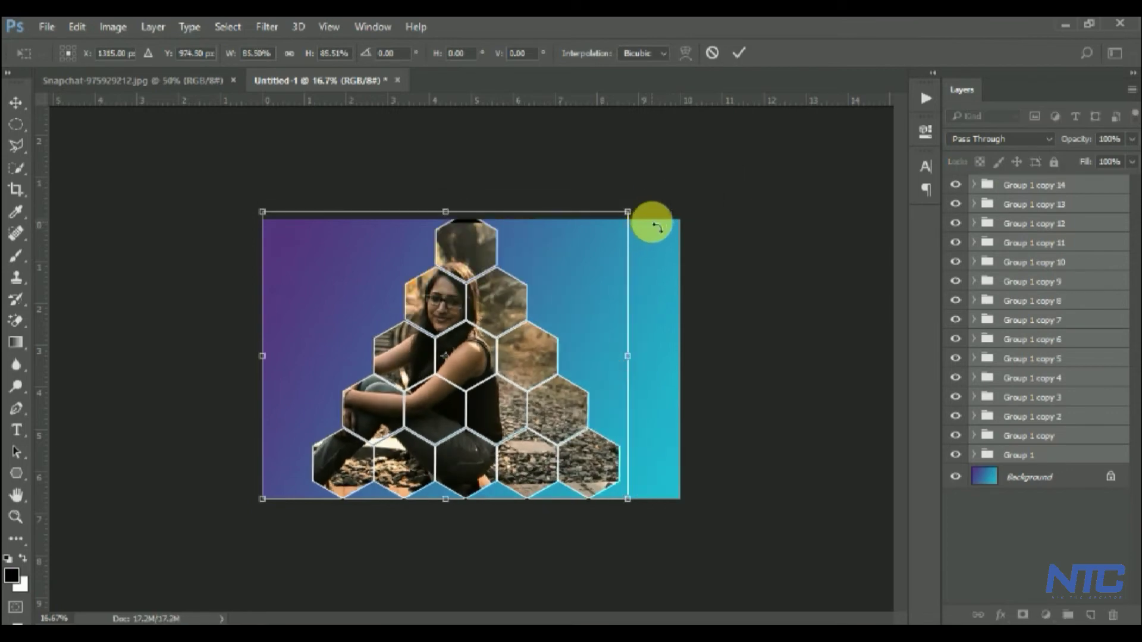
pyautogui.moveTo(624, 215); pyautogui.dragTo(607, 228)
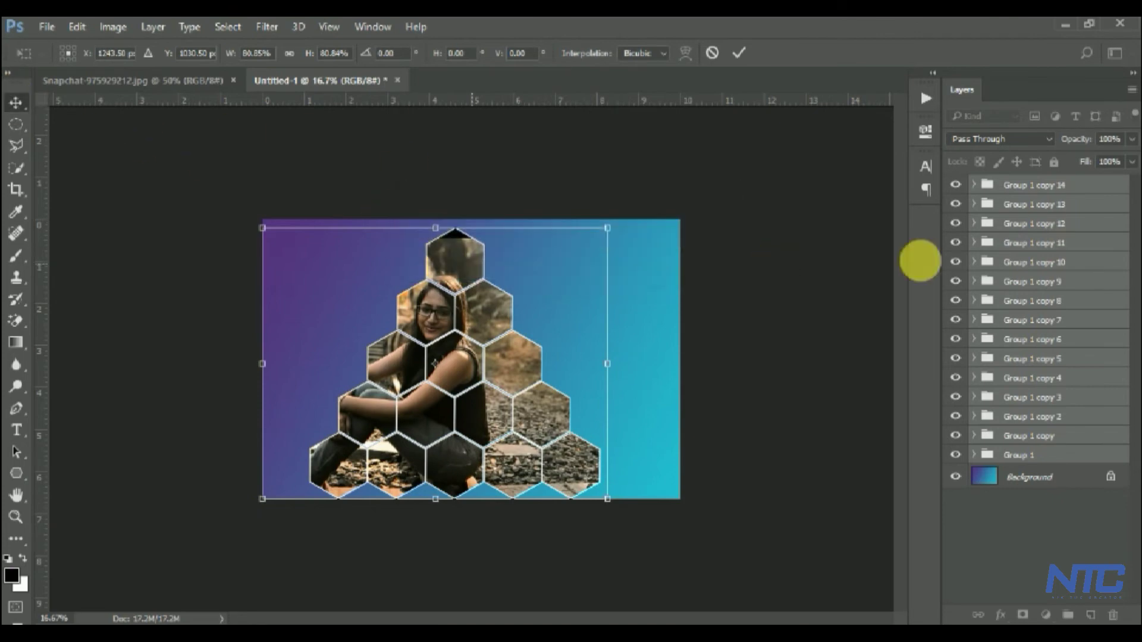
pyautogui.press('Return')
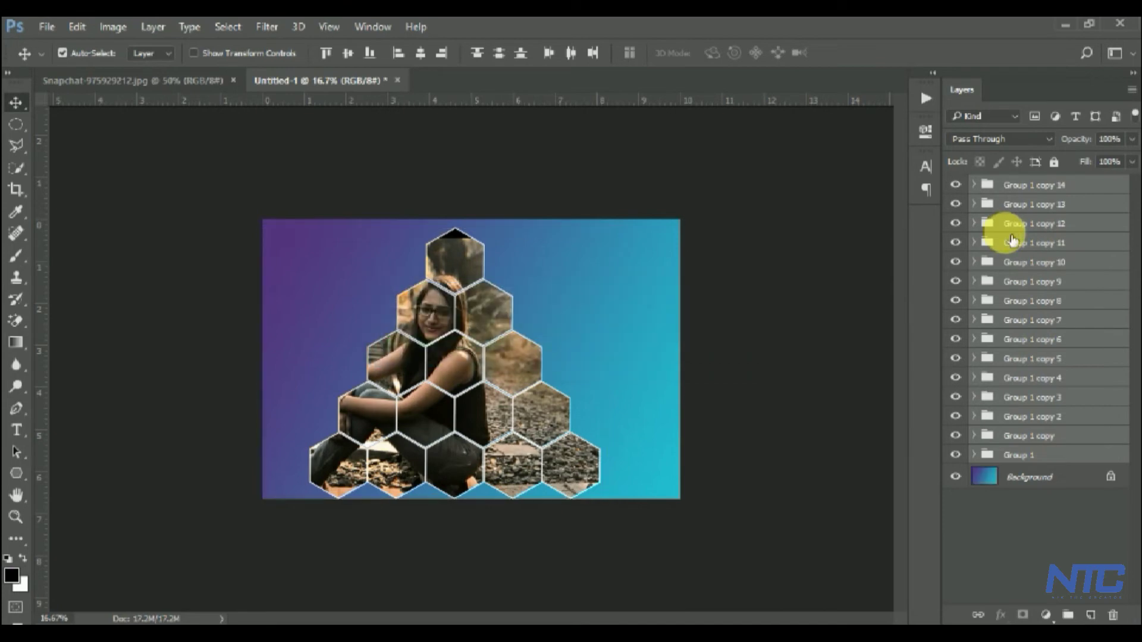
# Step: Zoom back to 25% and nudge the whole collage slightly right
pyautogui.hotkey('ctrl', '+')
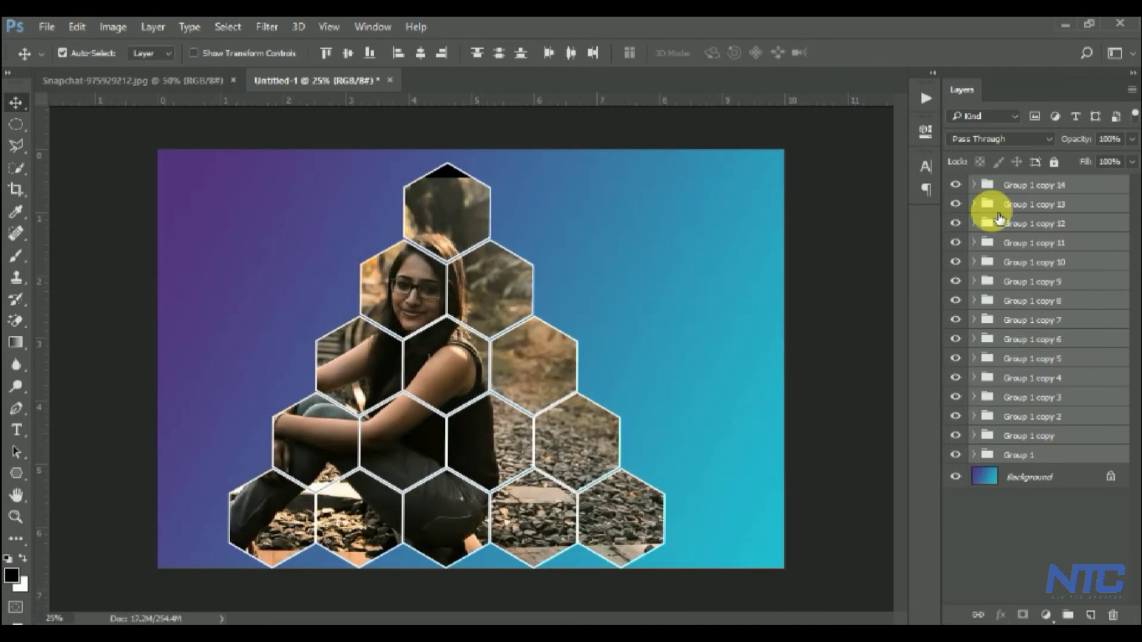
pyautogui.hotkey('shift', 'Right')
pyautogui.hotkey('shift', 'Right')
pyautogui.hotkey('shift', 'Right')
pyautogui.hotkey('shift', 'Right')
pyautogui.hotkey('shift', 'Right')
pyautogui.hotkey('shift', 'Right')
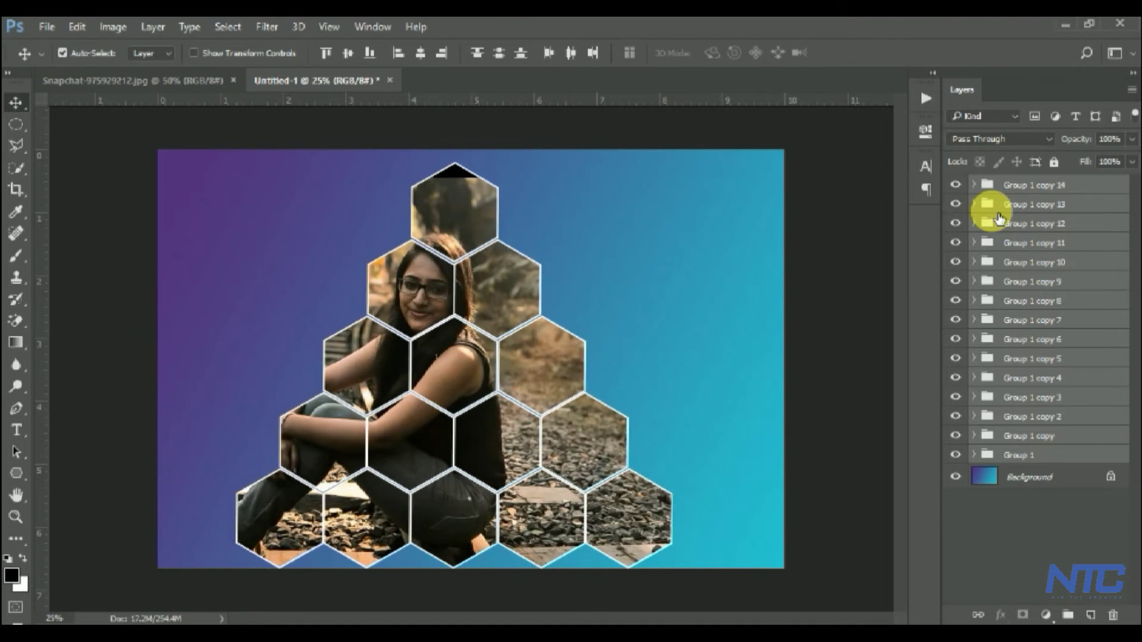
pyautogui.hotkey('shift', 'Right')
pyautogui.hotkey('shift', 'Right')
pyautogui.hotkey('shift', 'Right')
pyautogui.hotkey('shift', 'Right')
pyautogui.hotkey('shift', 'Right')
pyautogui.hotkey('shift', 'Right')
pyautogui.hotkey('shift', 'Right')
pyautogui.hotkey('shift', 'Right')
pyautogui.hotkey('shift', 'Right')
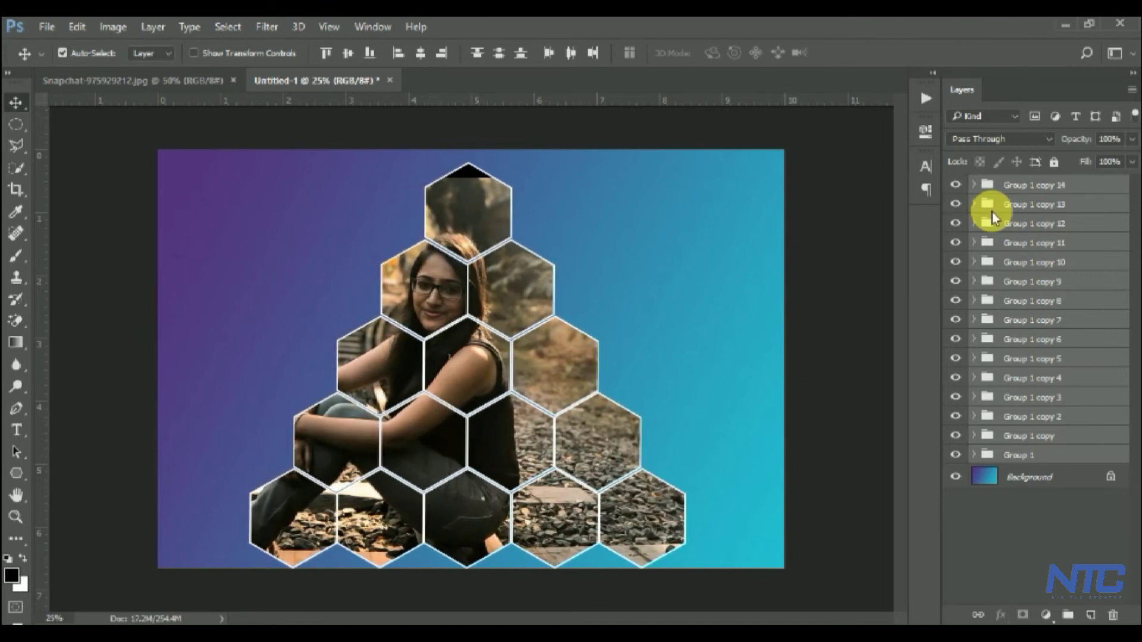
# Step: Shrink Group 1 copy 14's Polygon 1 hexagon to about 87.5% so it fits the canvas
pyautogui.click(1045, 190)
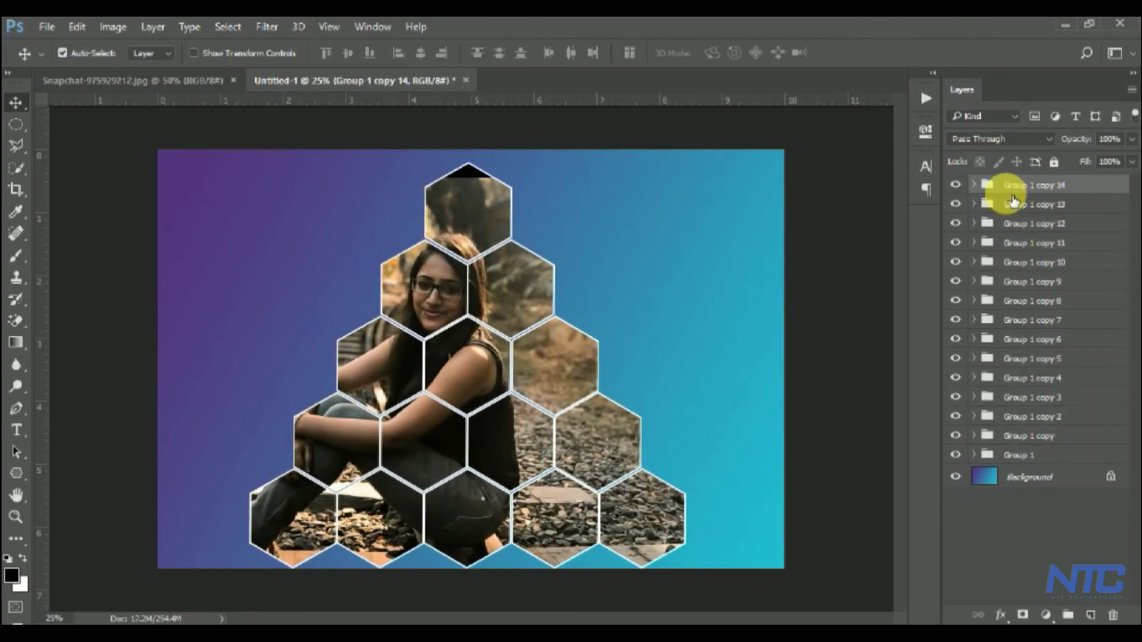
pyautogui.click(974, 184)
pyautogui.click(1100, 229)
pyautogui.hotkey('ctrl', 't')
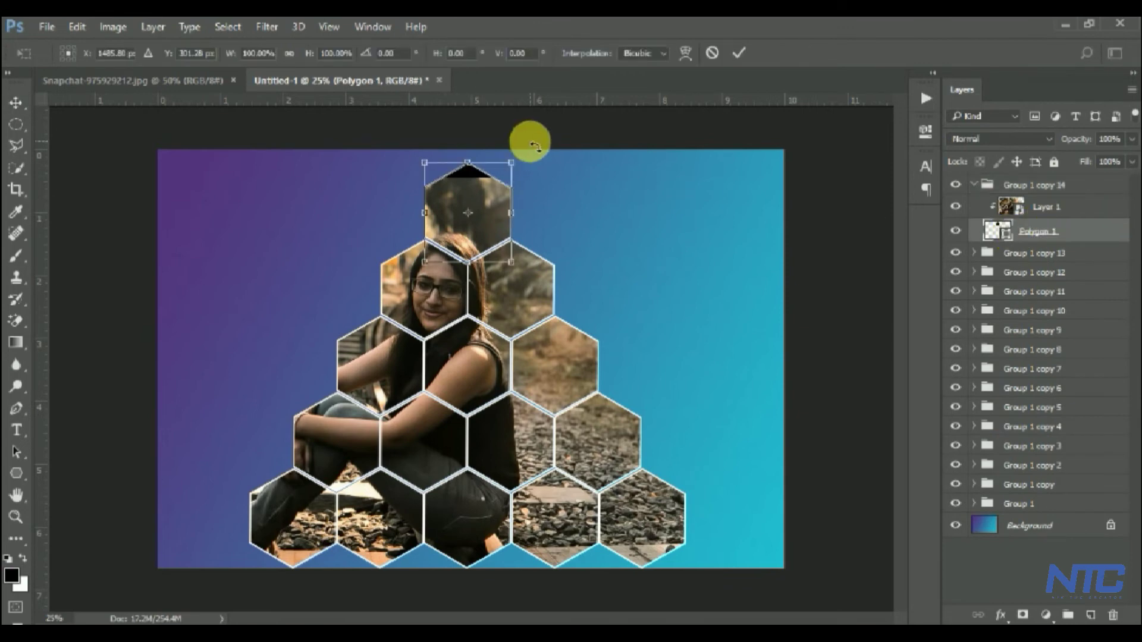
pyautogui.moveTo(511, 164); pyautogui.dragTo(501, 175)
pyautogui.click(20, 118)
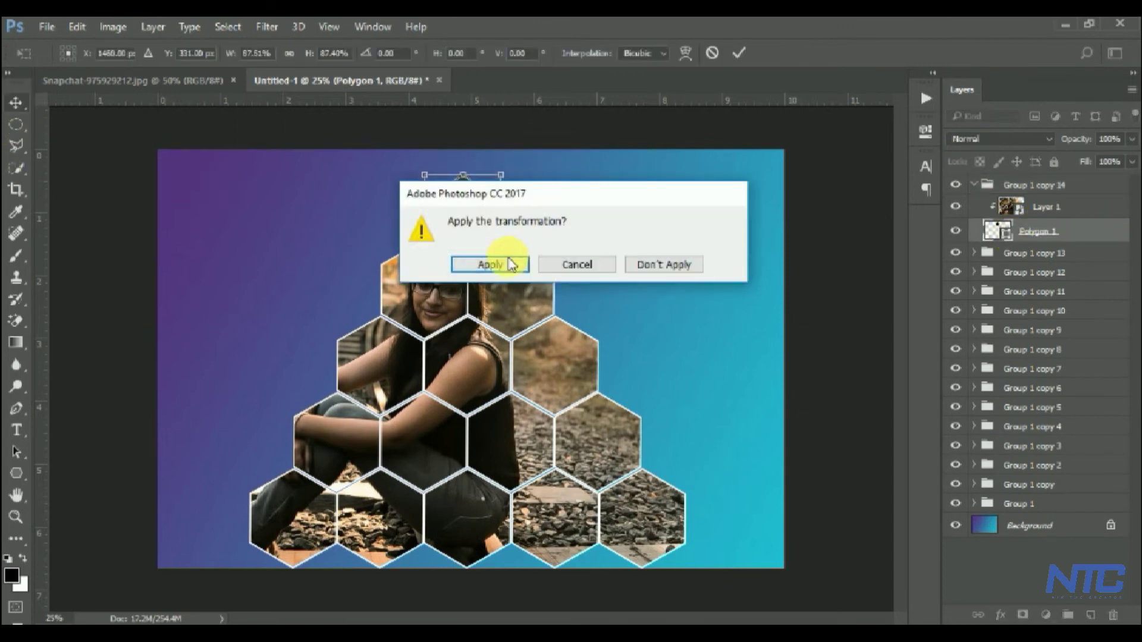
pyautogui.click(497, 262)
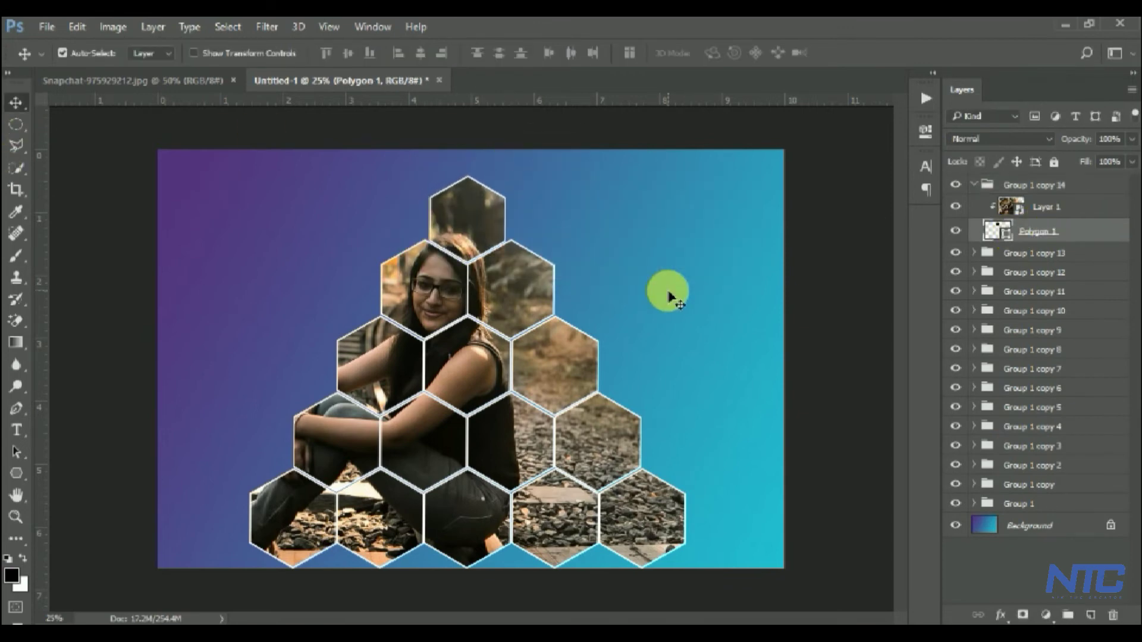
pyautogui.click(978, 184)
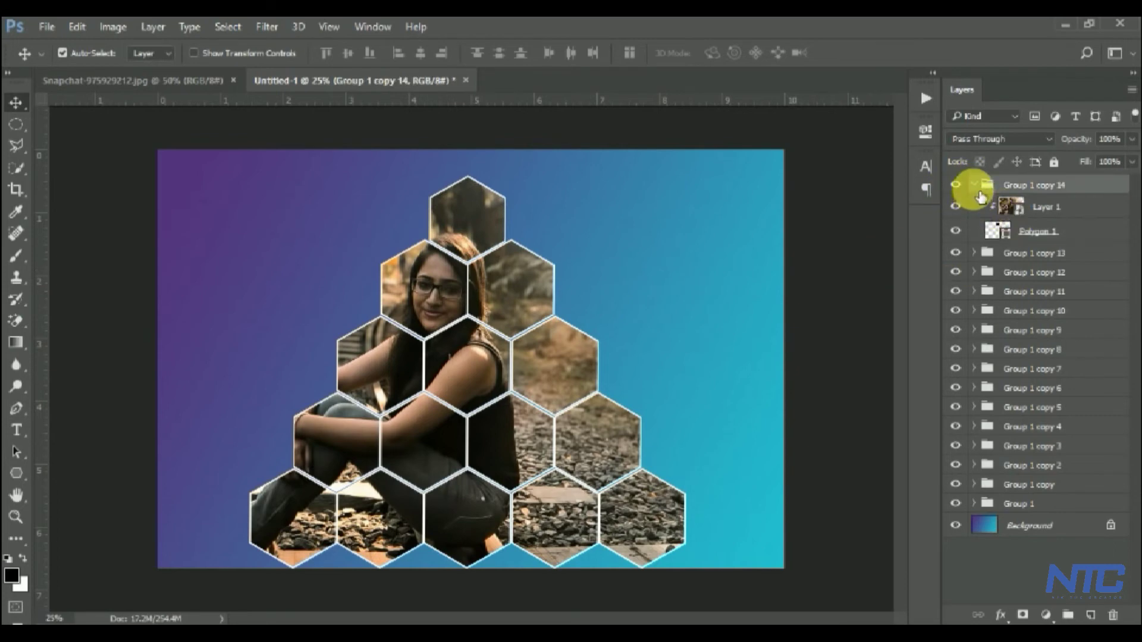
pyautogui.click(974, 185)
# Step: Group all hexagon groups into Group 2 with Ctrl+G
pyautogui.keyDown('shift'); pyautogui.click(1038, 223); pyautogui.keyUp('shift')
pyautogui.moveTo(1053, 266)
pyautogui.mouseDown()
pyautogui.moveTo(1083, 415)
pyautogui.moveTo(1071, 454)
pyautogui.mouseUp()
pyautogui.hotkey('ctrl', 'g')
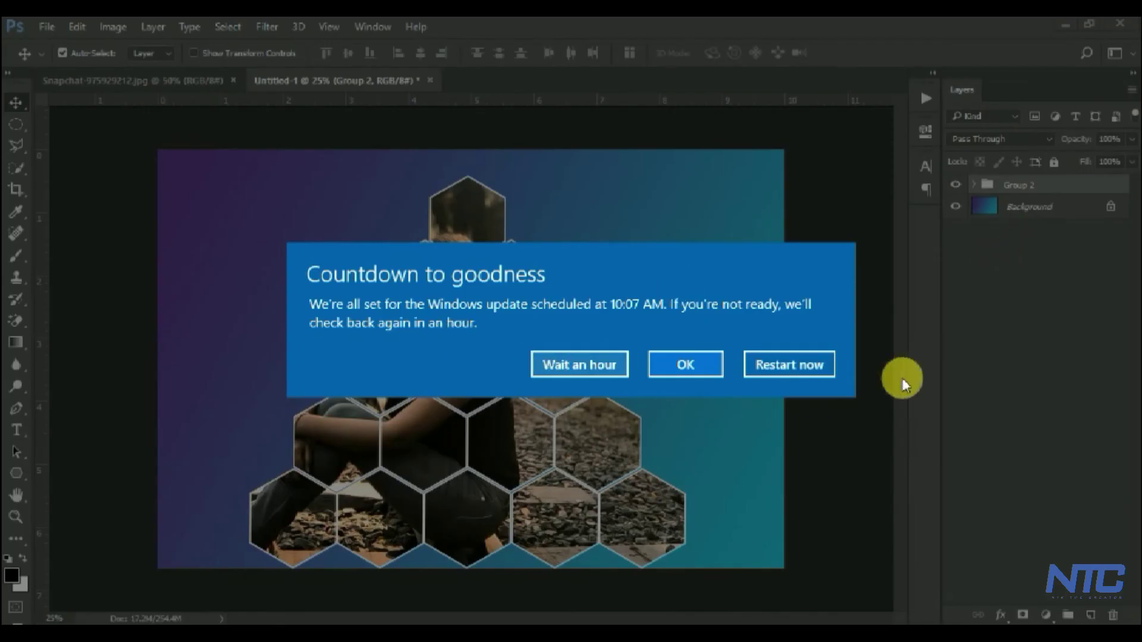
pyautogui.click(699, 348)
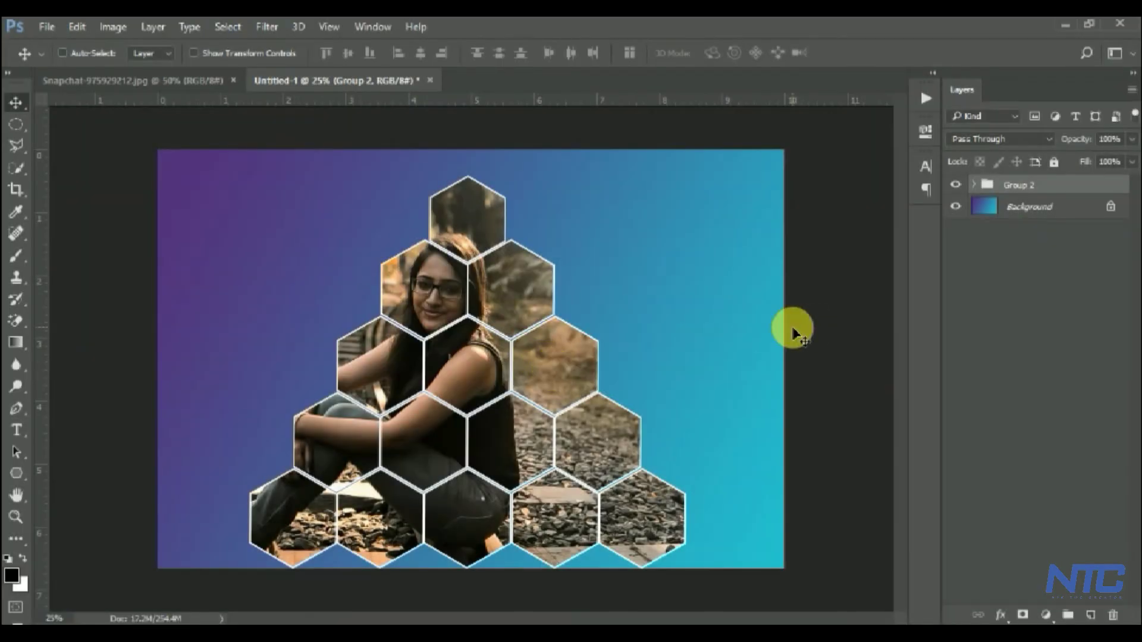
# Step: Duplicate Group 2 and give the copy a Drop Shadow (14 px distance, 25% spread)
pyautogui.hotkey('ctrl', 'j')
pyautogui.click(1001, 616)
pyautogui.press('Escape')
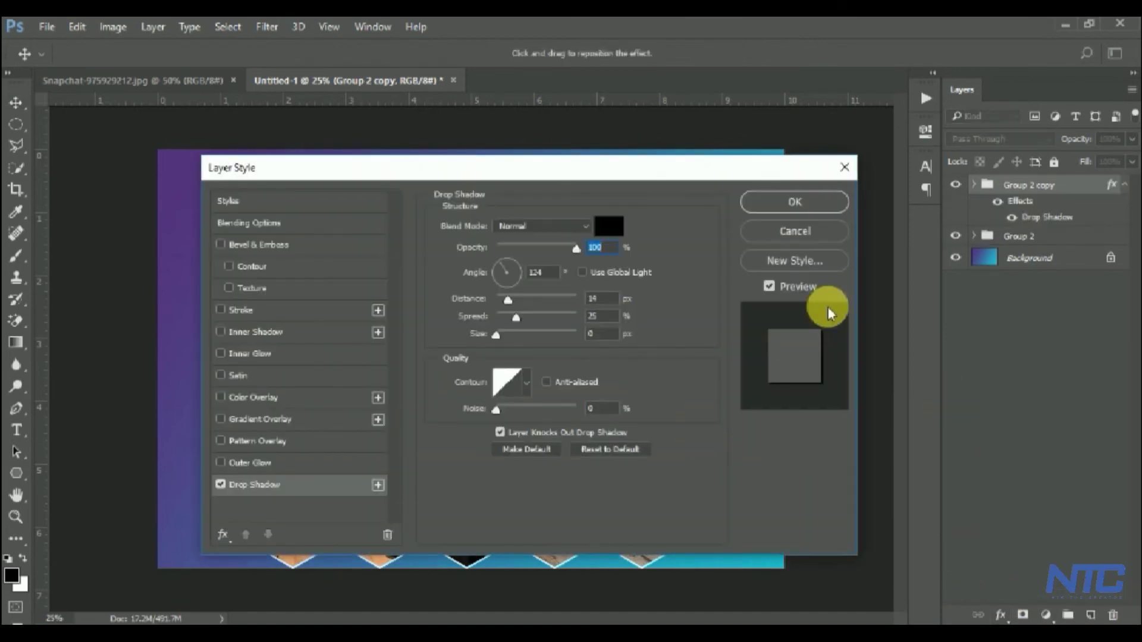
pyautogui.moveTo(572, 169)
pyautogui.mouseDown()
pyautogui.moveTo(978, 27)
pyautogui.moveTo(903, 64)
pyautogui.moveTo(764, 89)
pyautogui.moveTo(488, 40)
pyautogui.mouseUp()
pyautogui.click(821, 76)
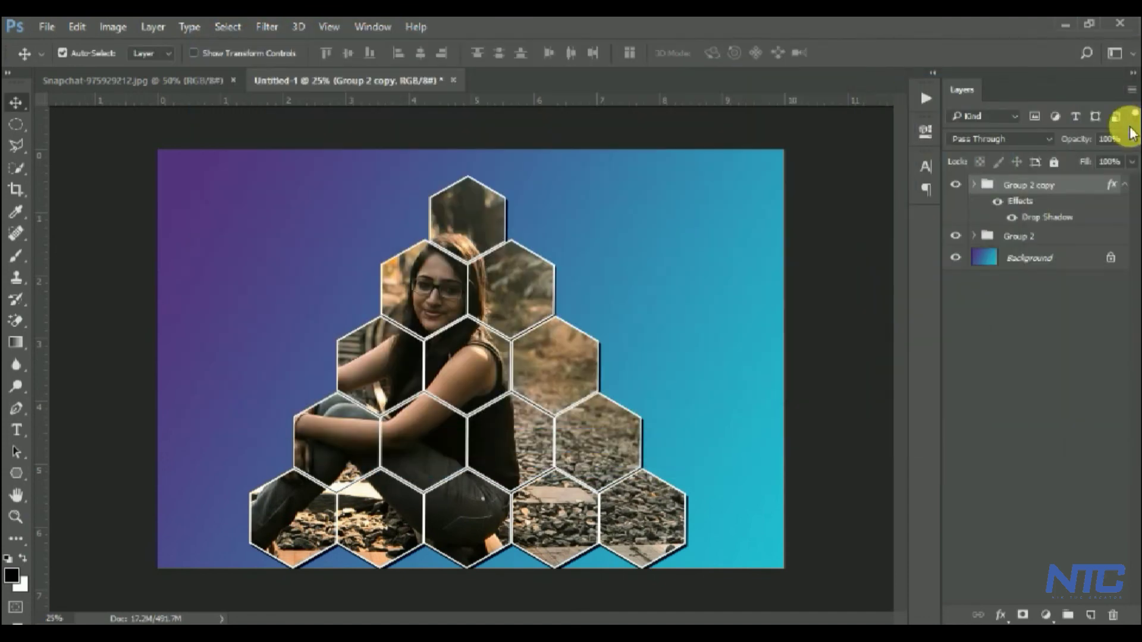
pyautogui.click(48, 28)
# Step: Save the collage to the desktop as Untitled-1 JPEG at Maximum quality 12
pyautogui.click(85, 196)
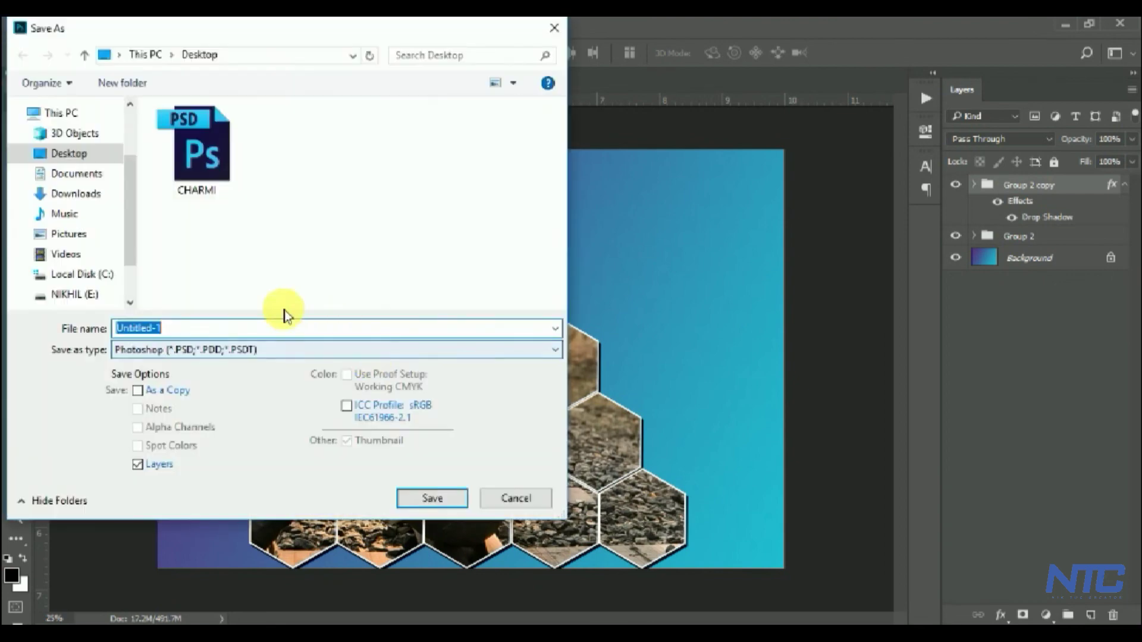
pyautogui.click(268, 350)
pyautogui.click(213, 482)
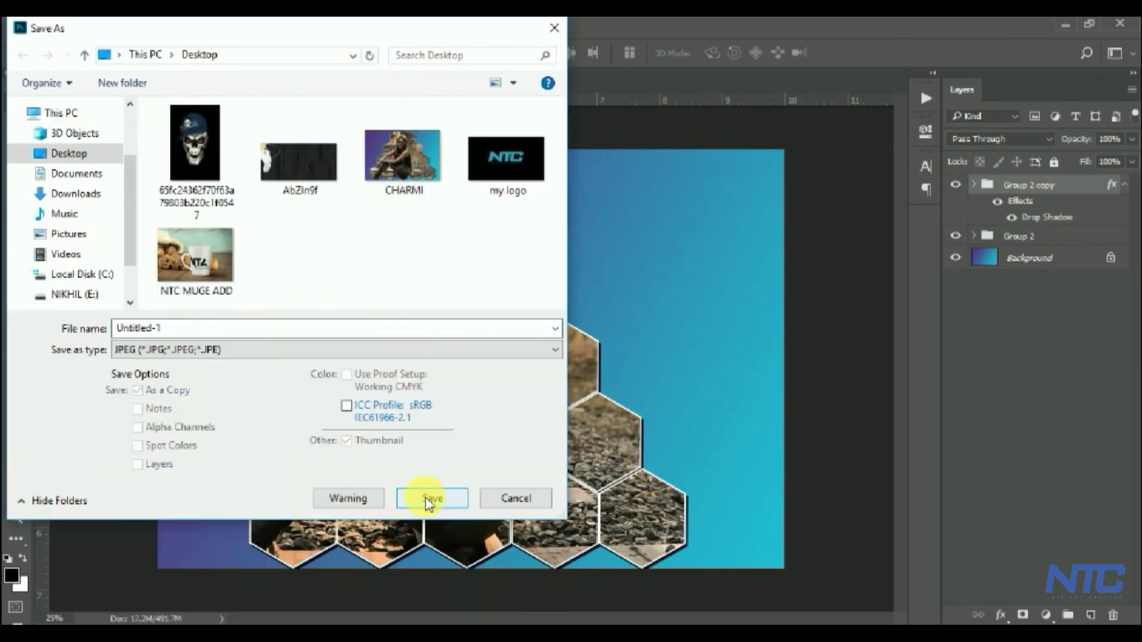
pyautogui.click(431, 498)
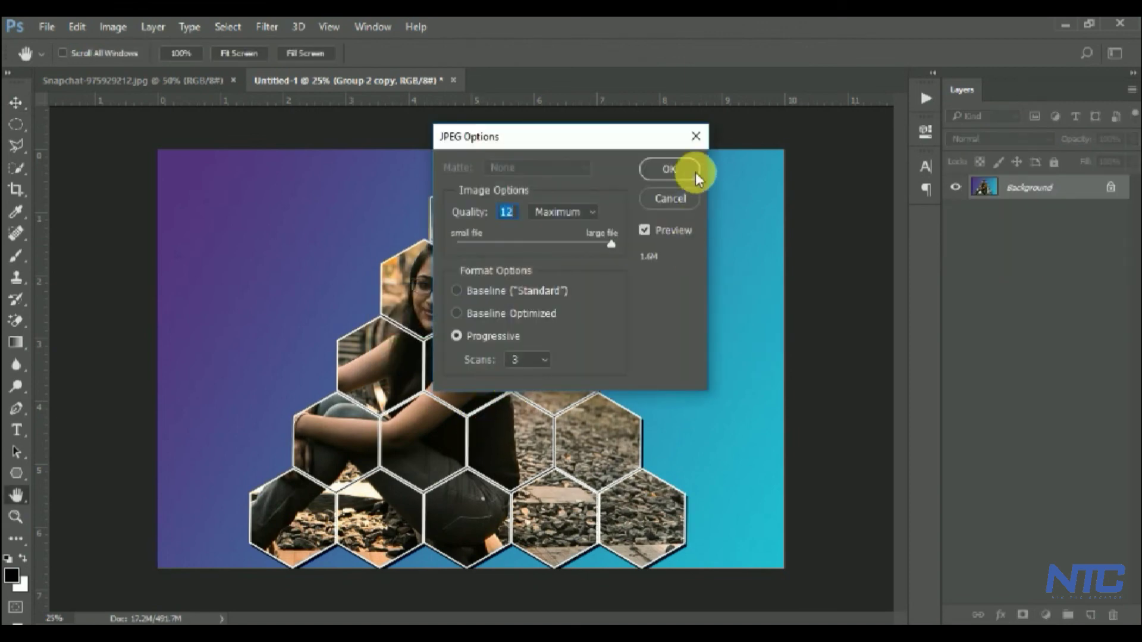
pyautogui.click(681, 177)
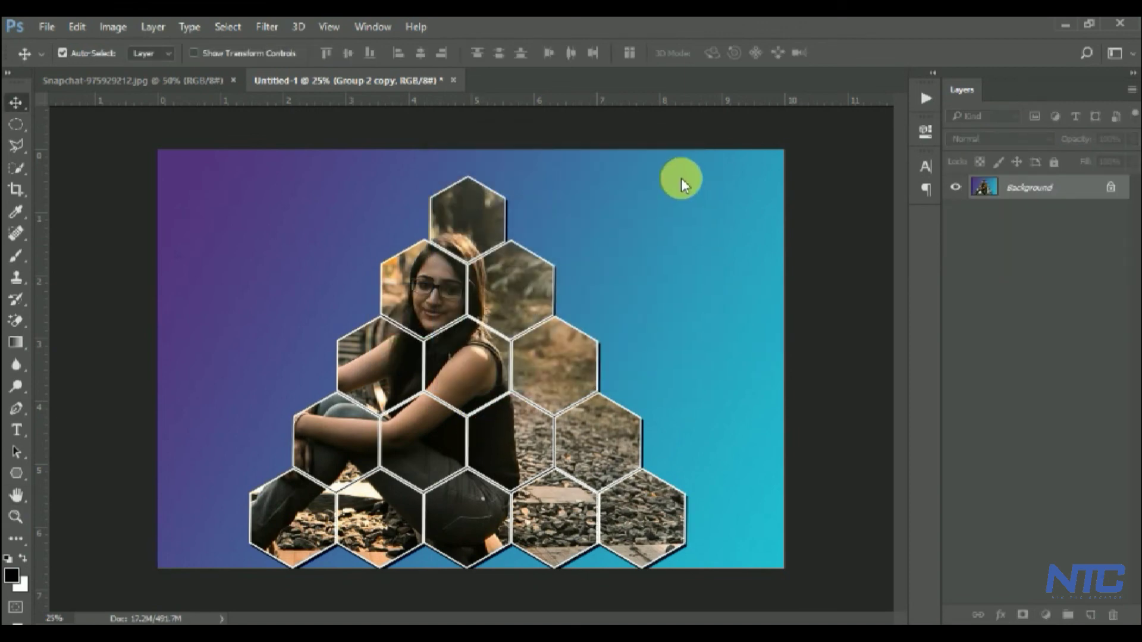
# Step: Minimize Photoshop to show the desktop once saving finishes
pyautogui.click(1066, 25)
pyautogui.click(586, 624)
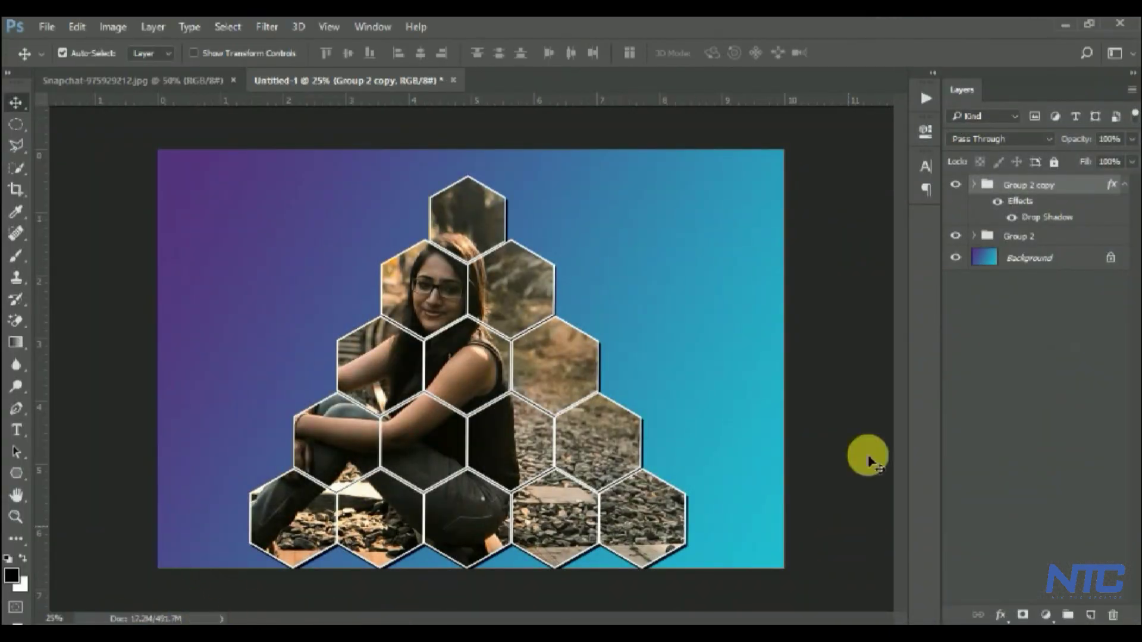
pyautogui.click(1065, 25)
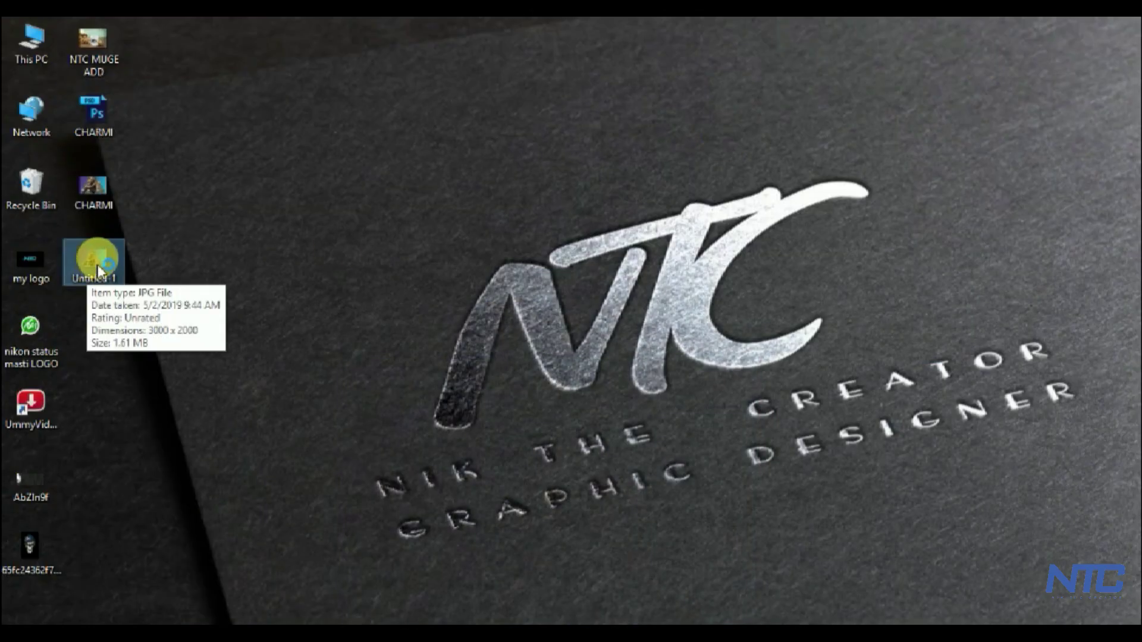
# Step: Open Untitled-1.jpg from the desktop in Picasa Photo Viewer
pyautogui.doubleClick(98, 271)
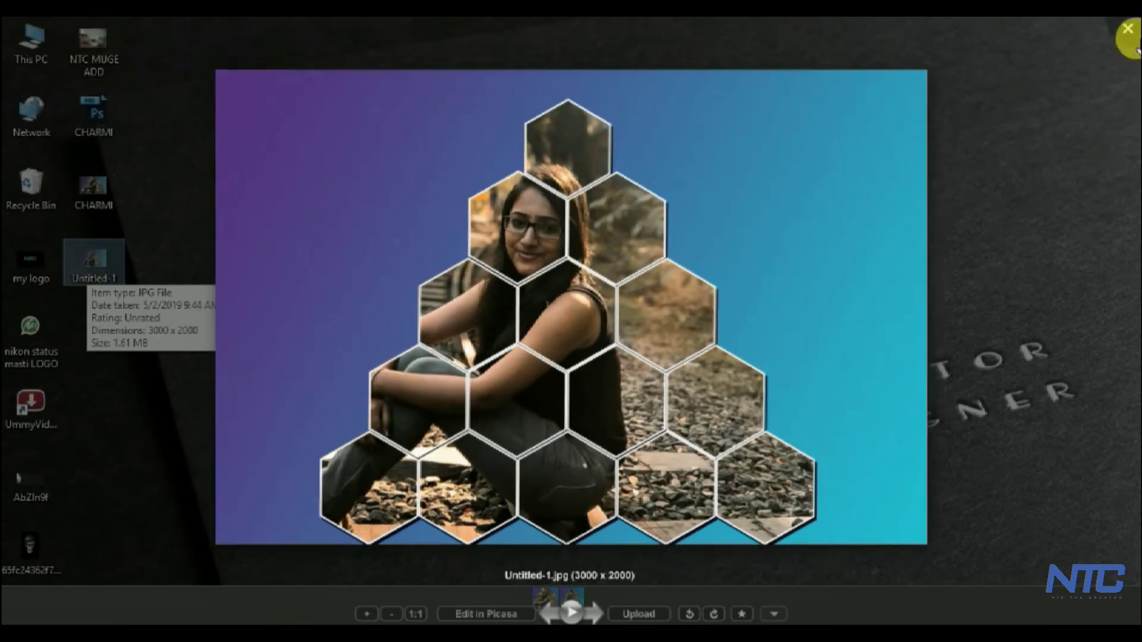